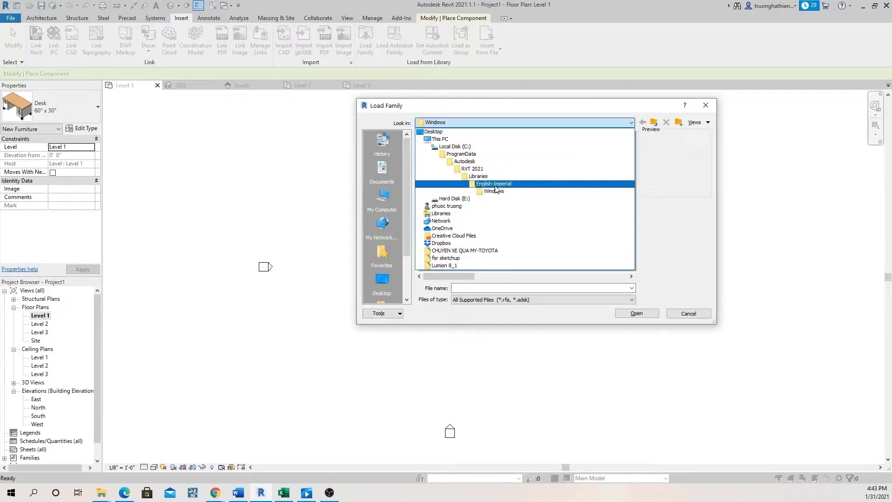
Browse the Beds, Seating and Storage folders of the English-Imperial Furniture library, displaying the families as thumbnails.
click(456, 184)
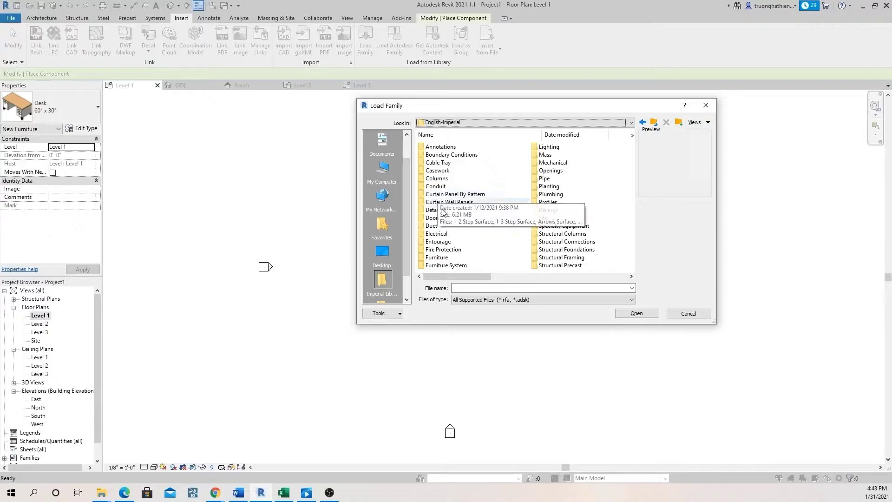
click(443, 260)
double_click(442, 260)
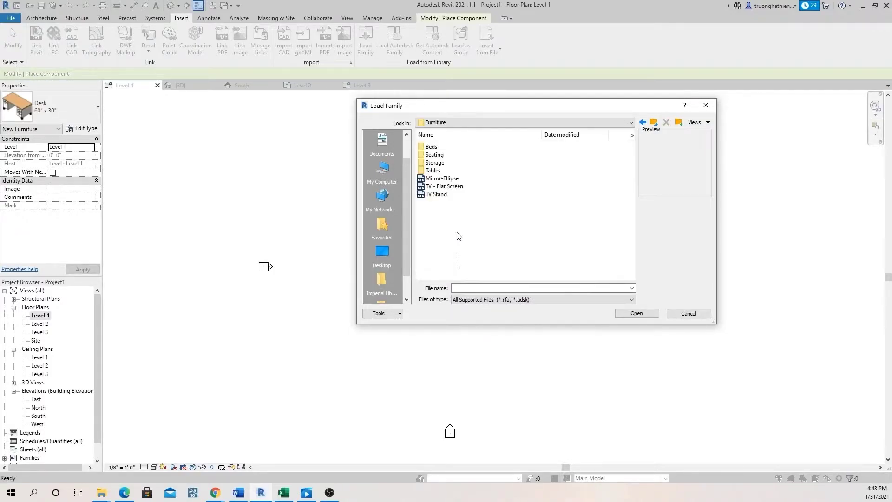
double_click(435, 148)
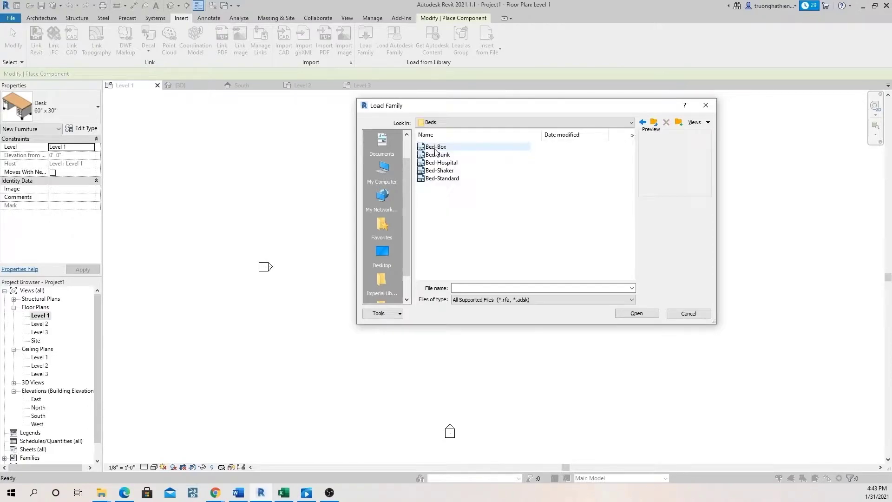
click(706, 123)
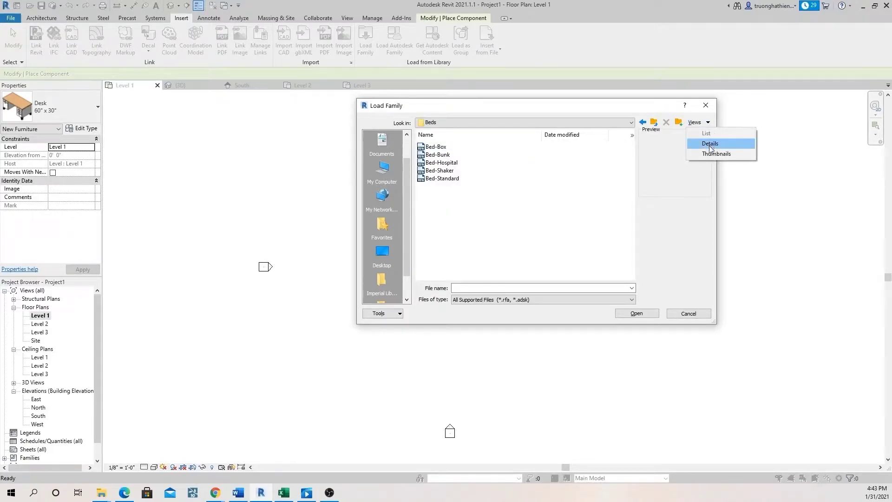
click(711, 154)
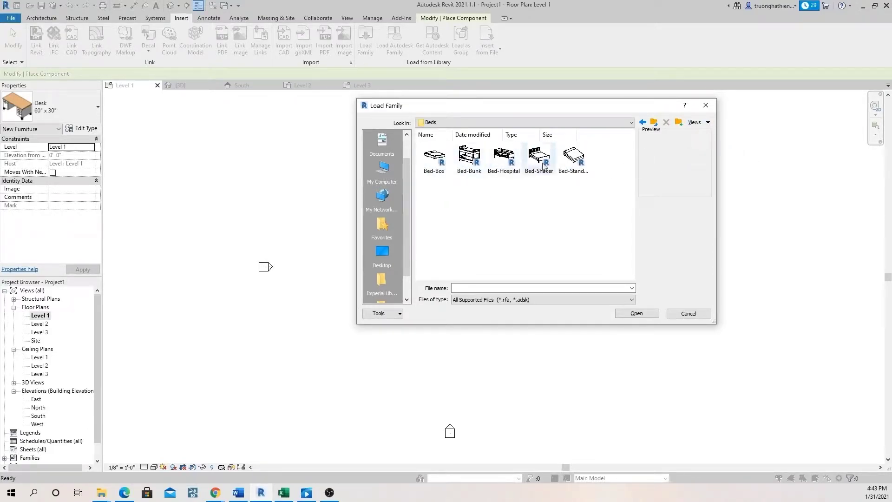
click(642, 123)
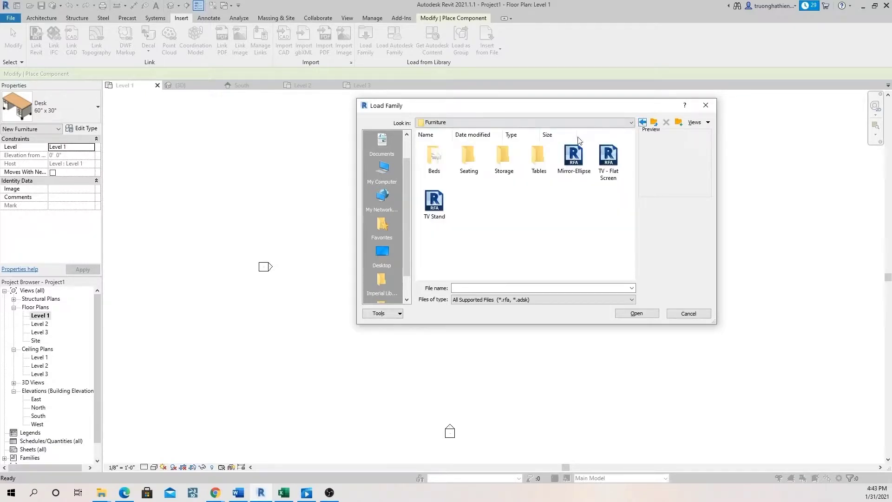
double_click(469, 157)
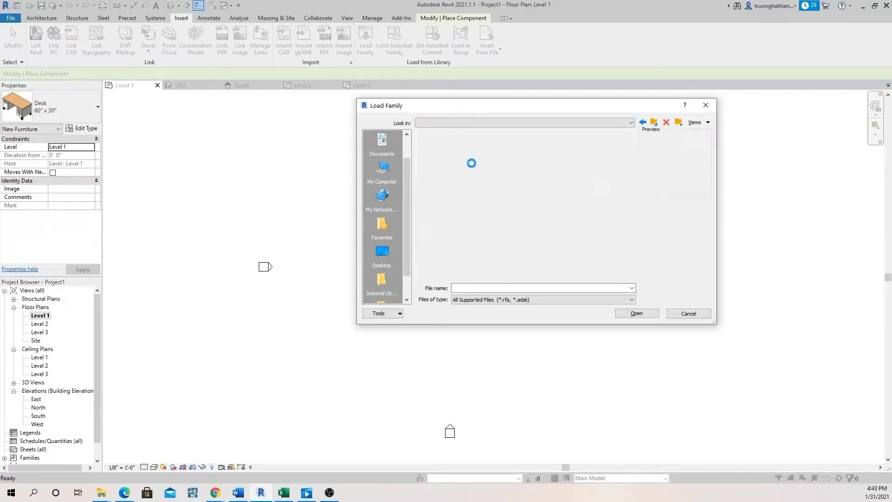
click(643, 124)
double_click(504, 157)
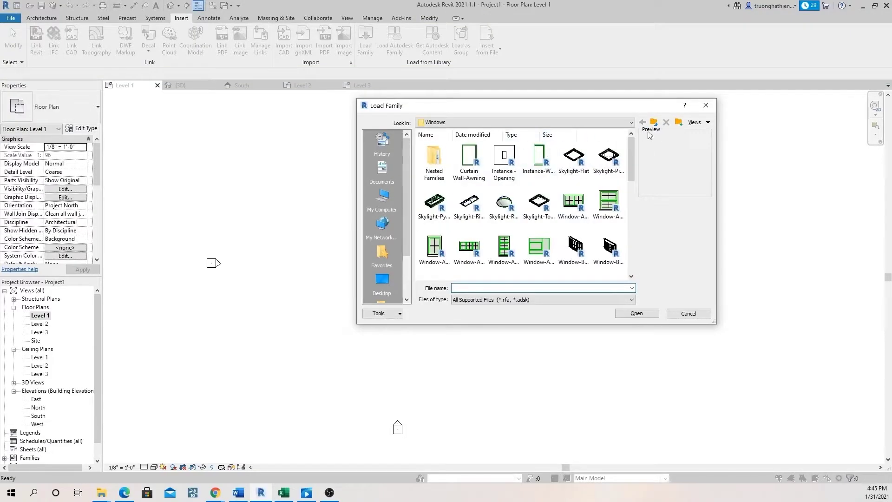
Open the English-Imperial library folder for loading a family and display its contents as a list.
click(489, 122)
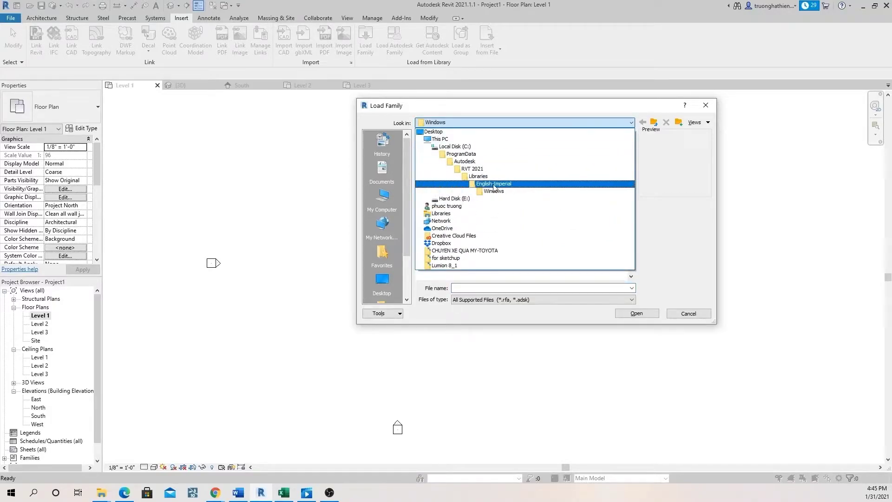
click(494, 184)
click(696, 122)
click(701, 149)
click(696, 122)
click(712, 133)
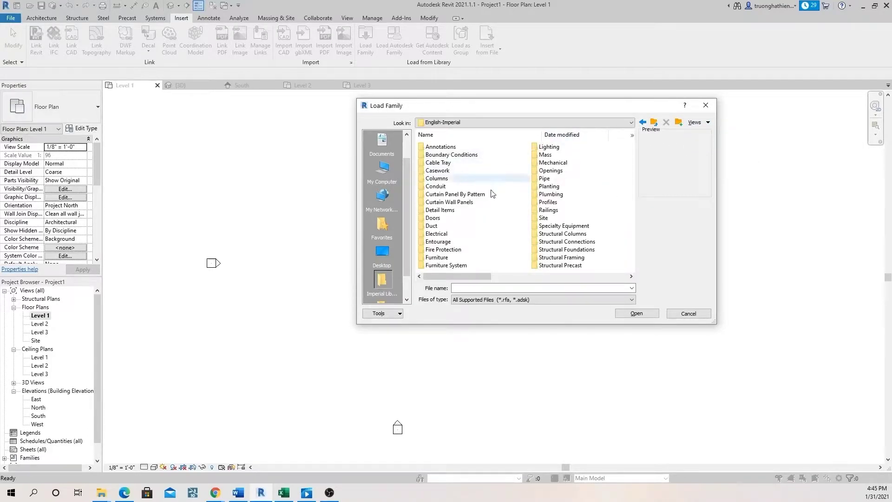
Load the Table-Dining Round w Chairs family from the Furniture library's Tables folder, displayed as thumbnails.
double_click(436, 257)
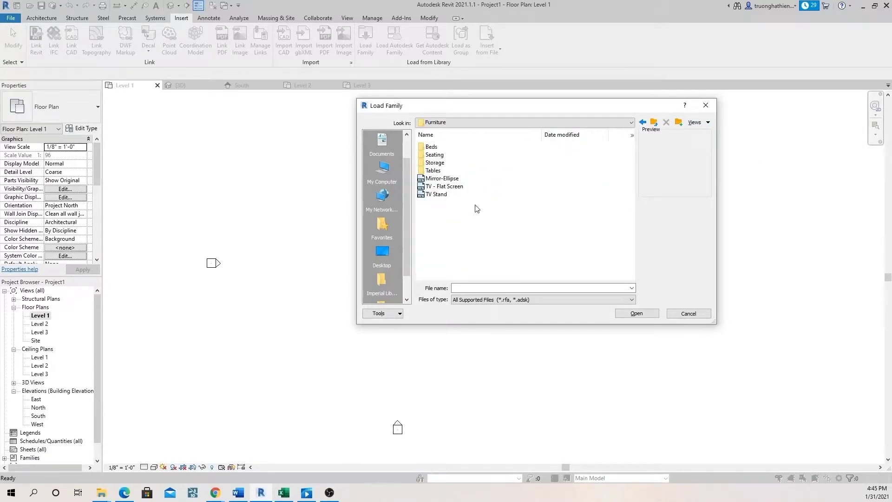
double_click(433, 170)
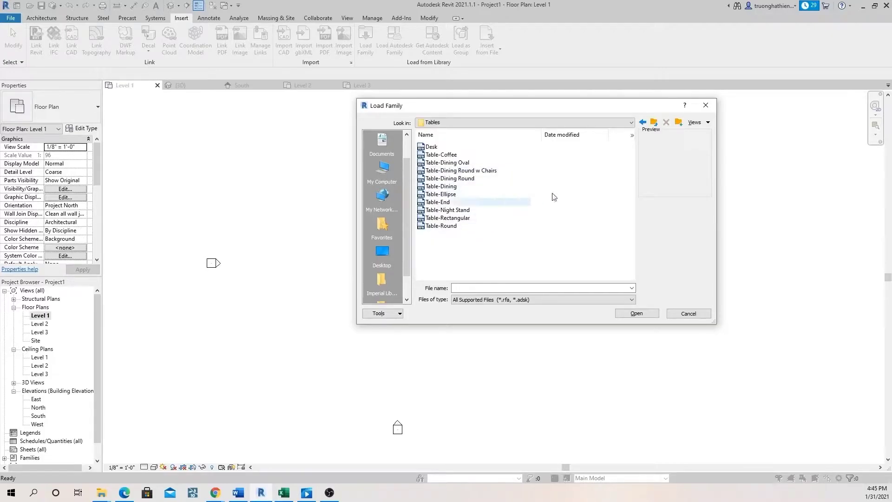
click(697, 123)
click(721, 153)
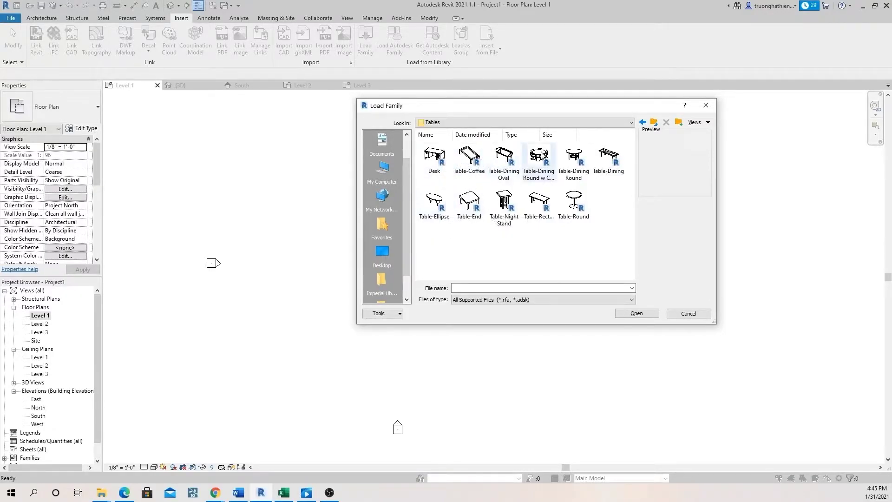
click(539, 184)
click(645, 313)
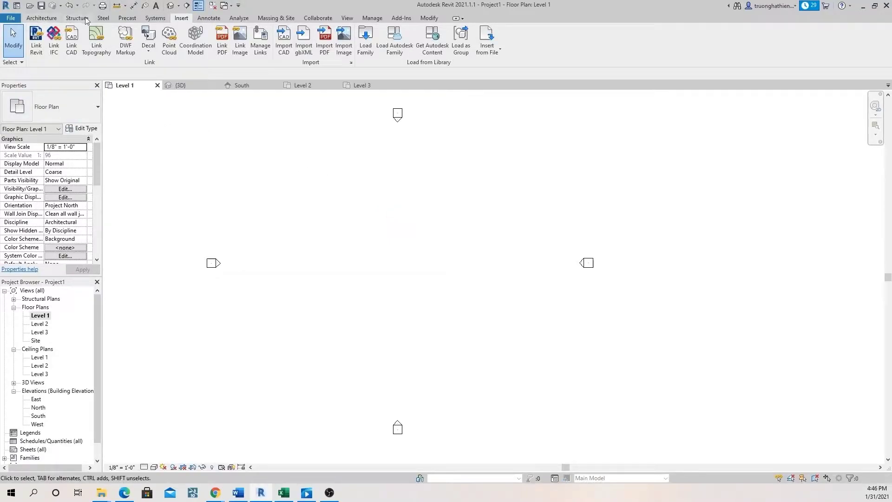
Place one Table-Dining Round w Chairs component of type 36" Diameter on Level 1 and view it in 3D.
click(50, 19)
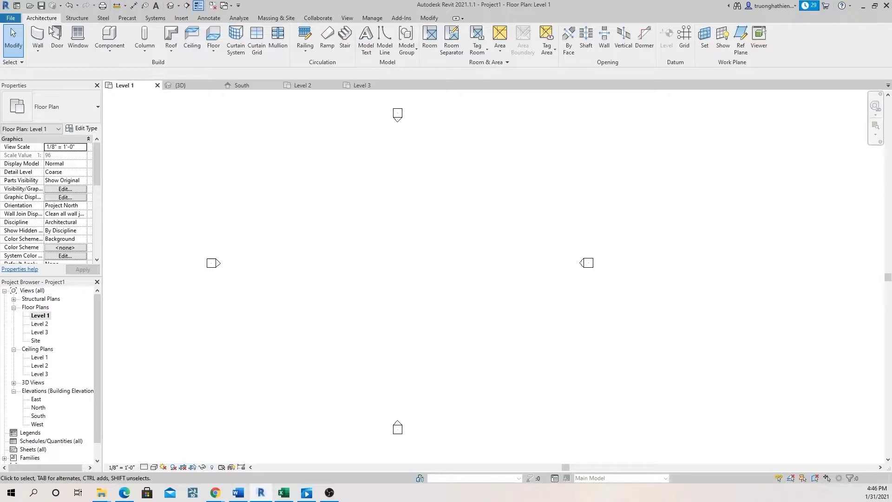
click(110, 51)
click(121, 67)
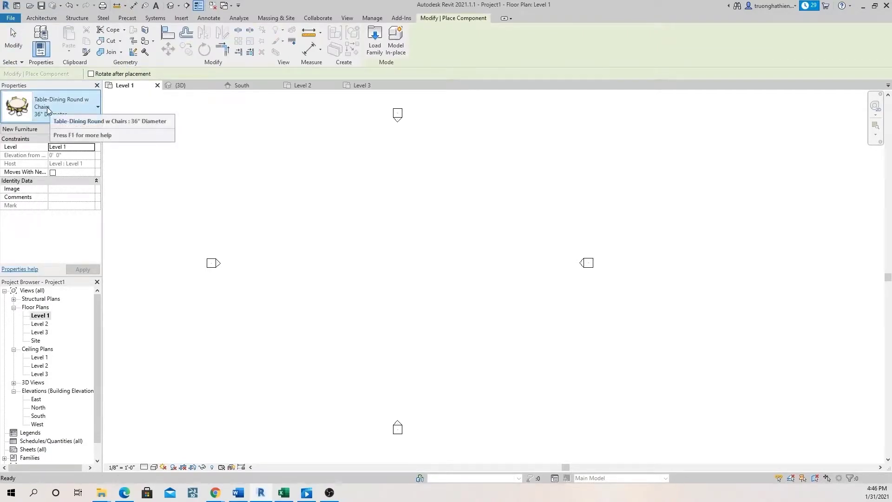
click(89, 110)
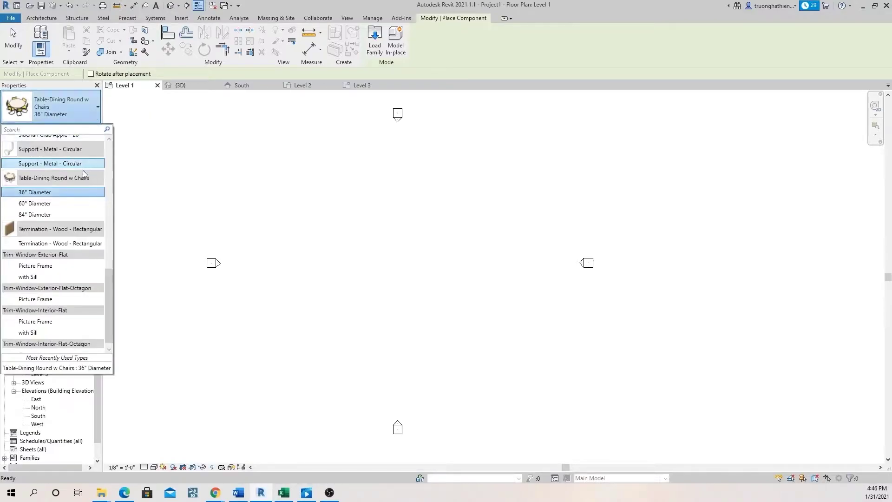
click(45, 192)
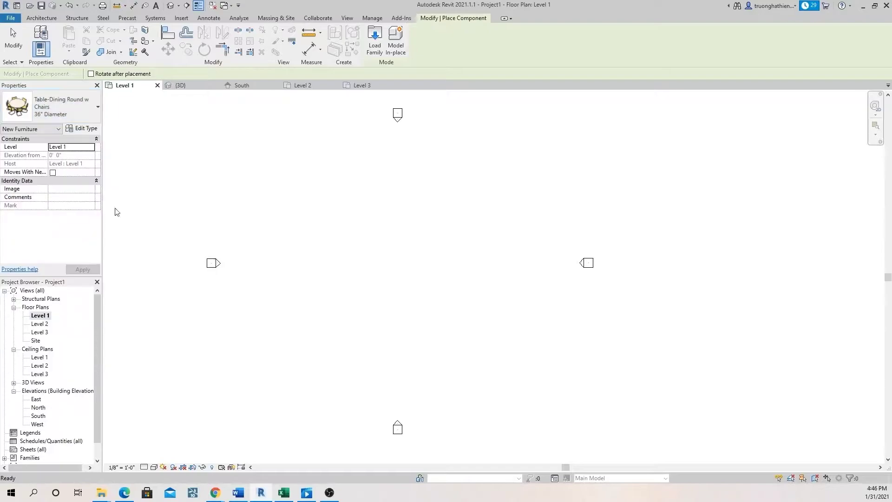
scroll(392, 248, up, 8)
click(374, 264)
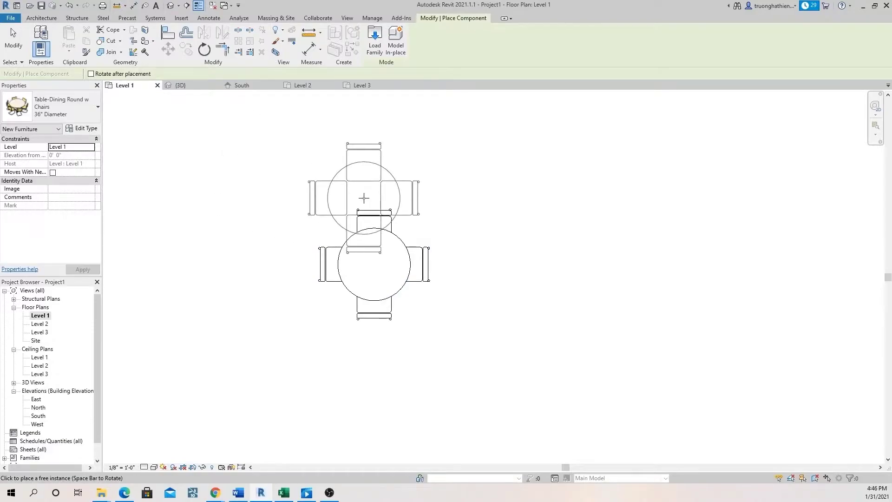
key(Escape)
click(171, 6)
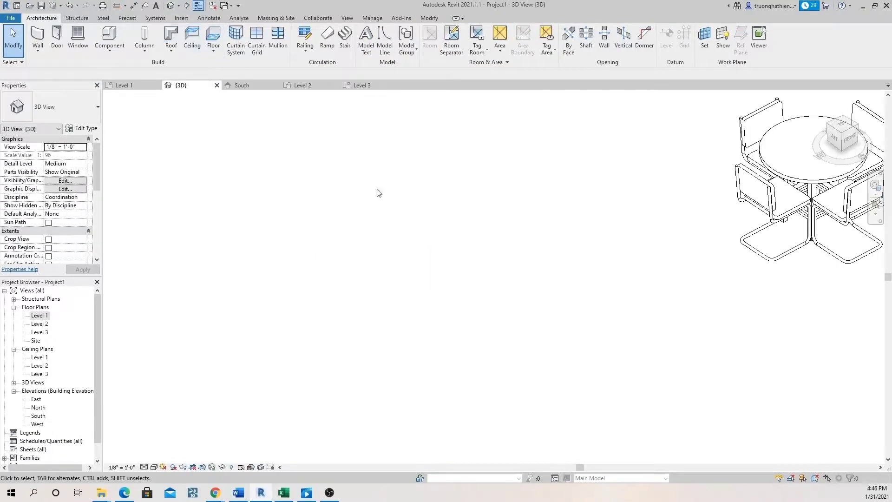
scroll(748, 146, up, 2)
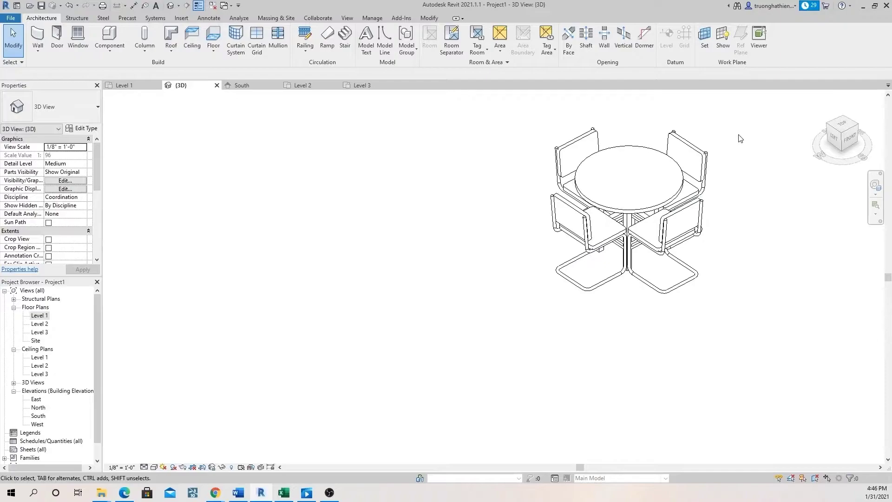
Start an in-place model on the Level 1 floor plan with the Casework category and name it test.
double_click(39, 316)
click(110, 47)
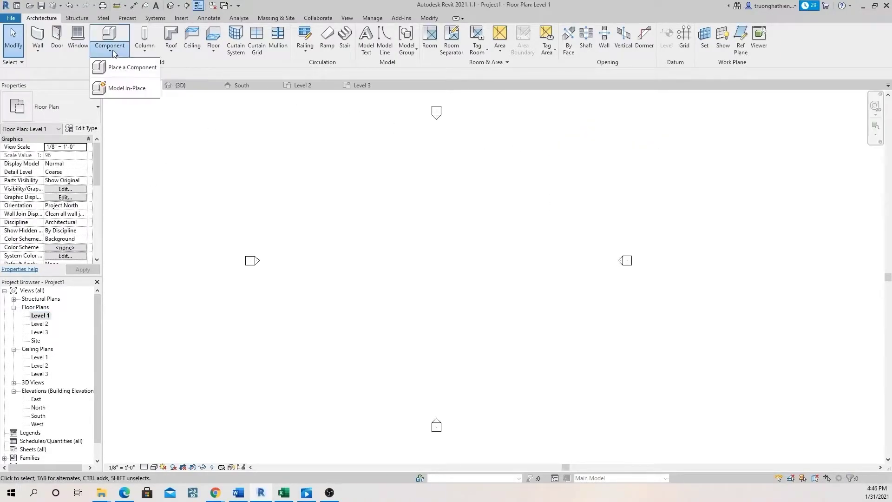
click(121, 89)
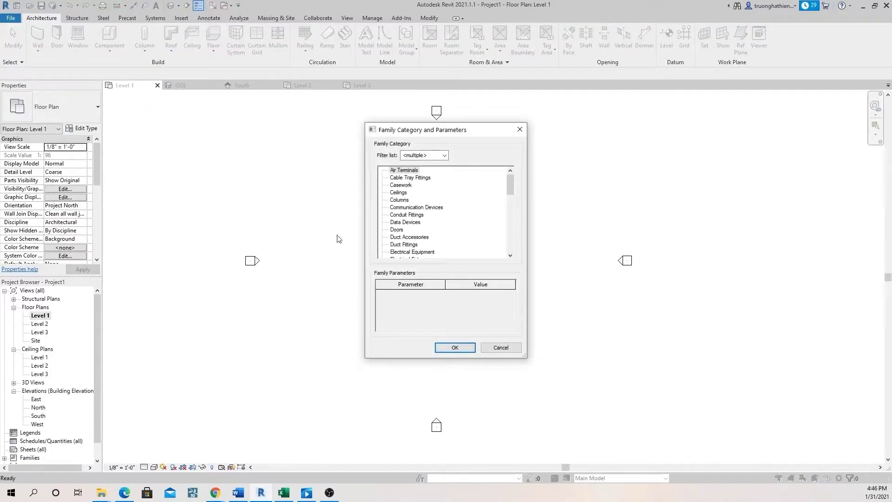
mouse_move(510, 186)
mouse_down()
mouse_move(506, 249)
mouse_move(513, 179)
mouse_up()
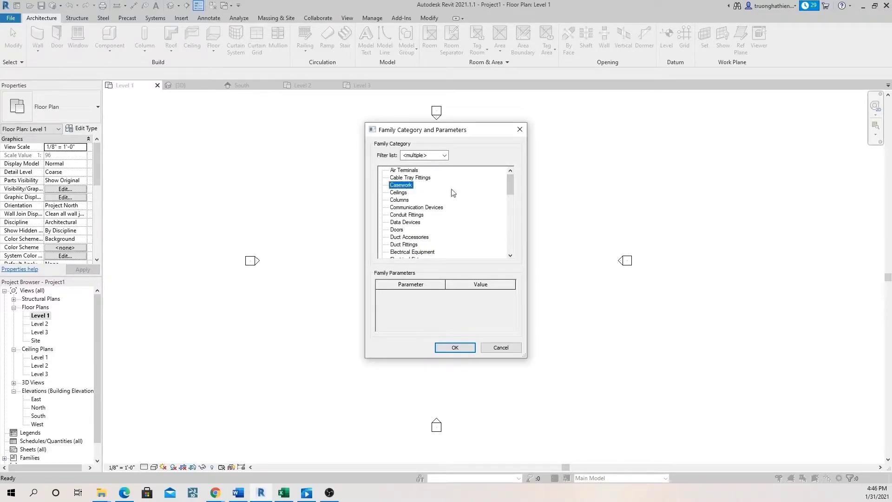
click(456, 349)
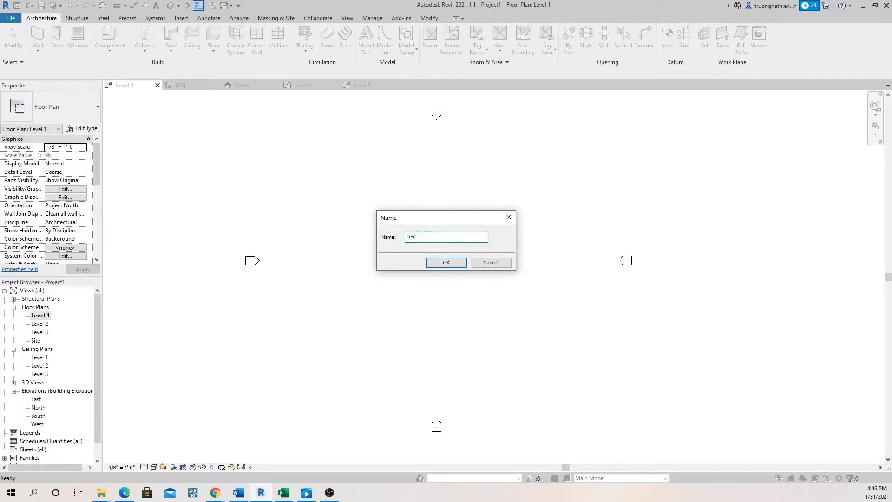
click(450, 263)
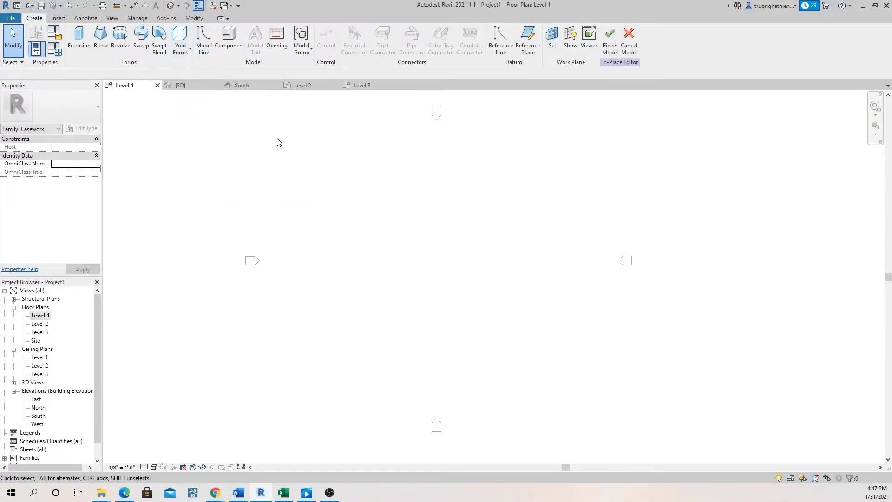
Extrude a rectangle about 13' by 6' on Level 1 with an extrusion end of 5' and finish the in-place model.
click(79, 39)
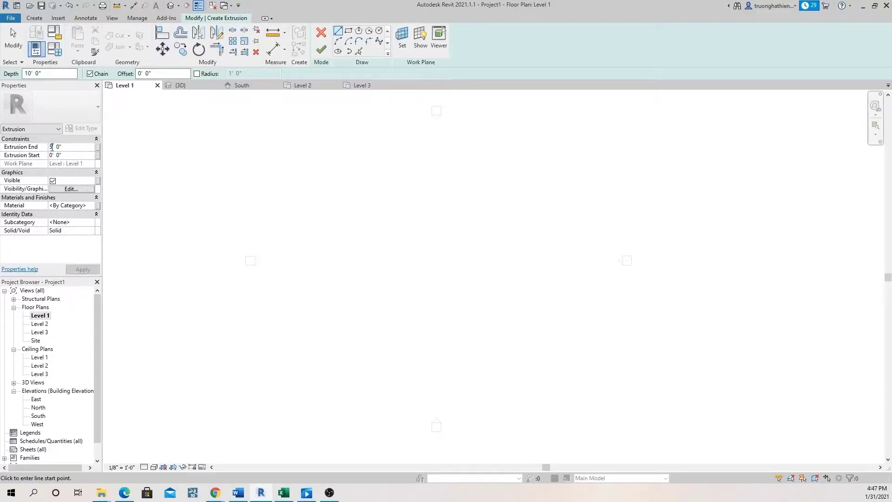
click(352, 32)
click(386, 232)
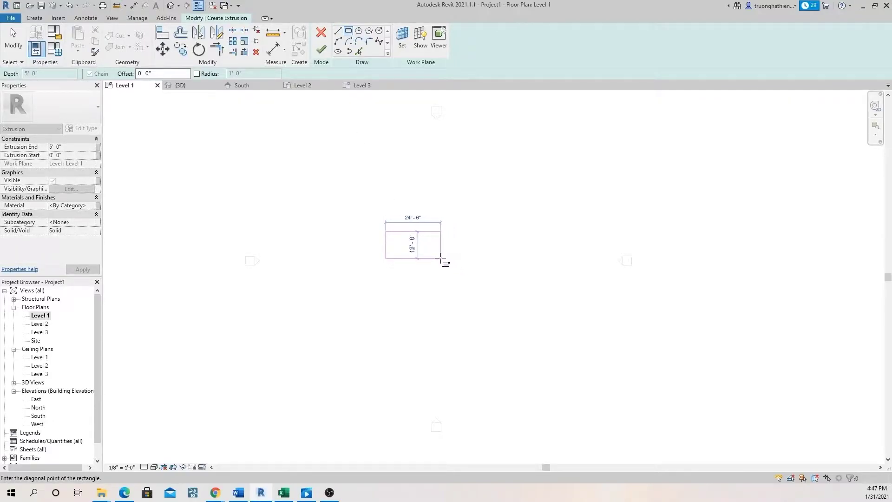
scroll(416, 257, up, 2)
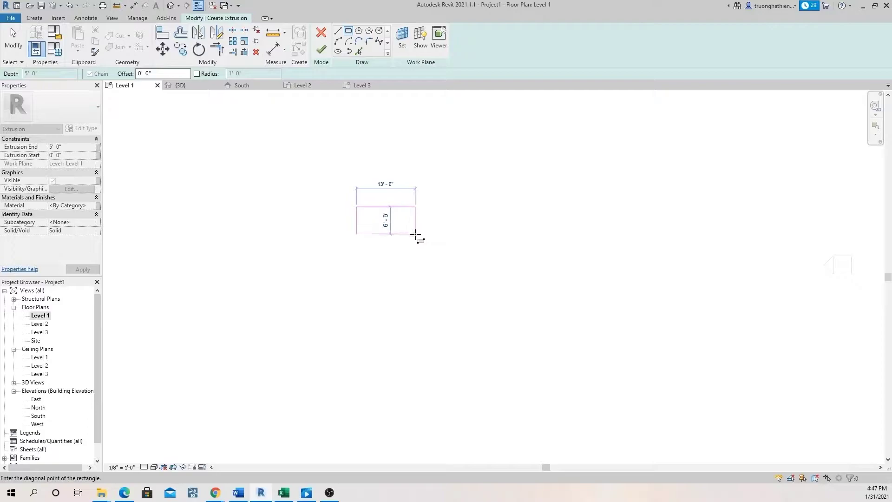
click(415, 234)
scroll(481, 237, down, 2)
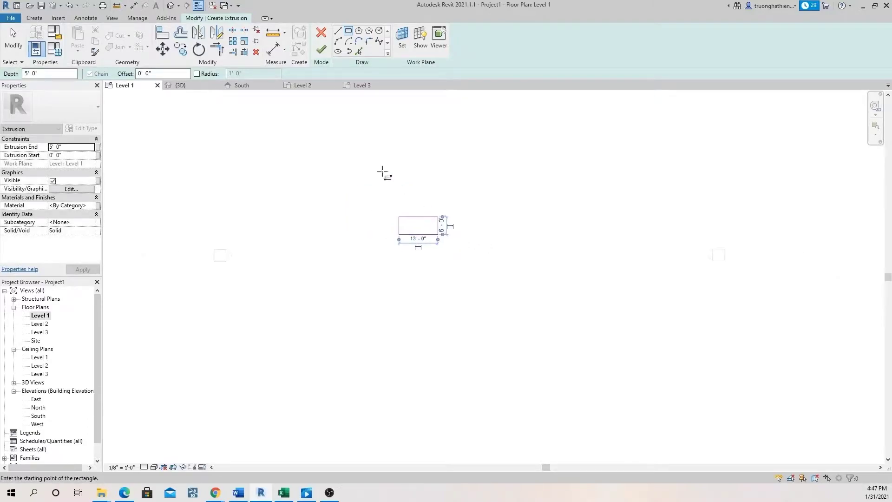
click(321, 49)
scroll(451, 232, down, 2)
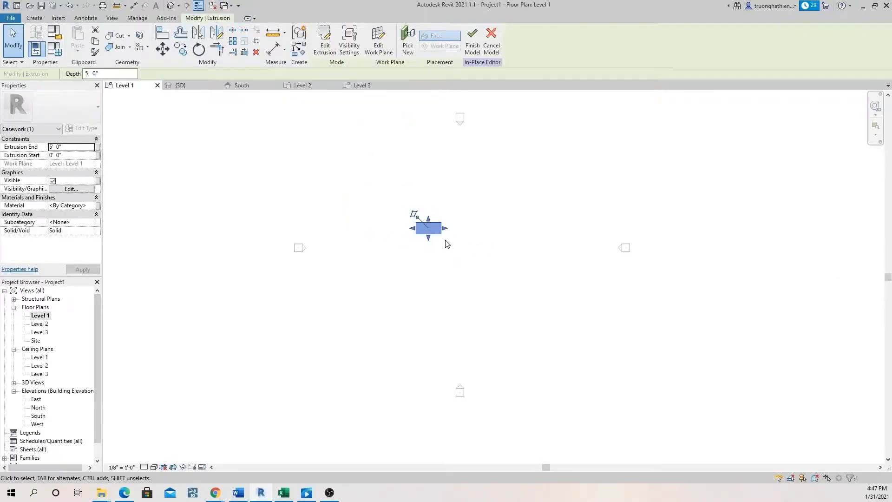
scroll(411, 211, up, 2)
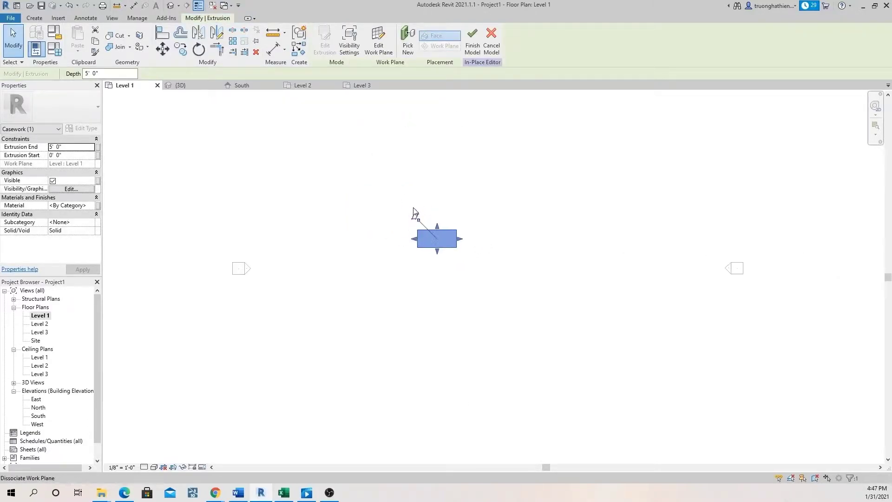
click(472, 45)
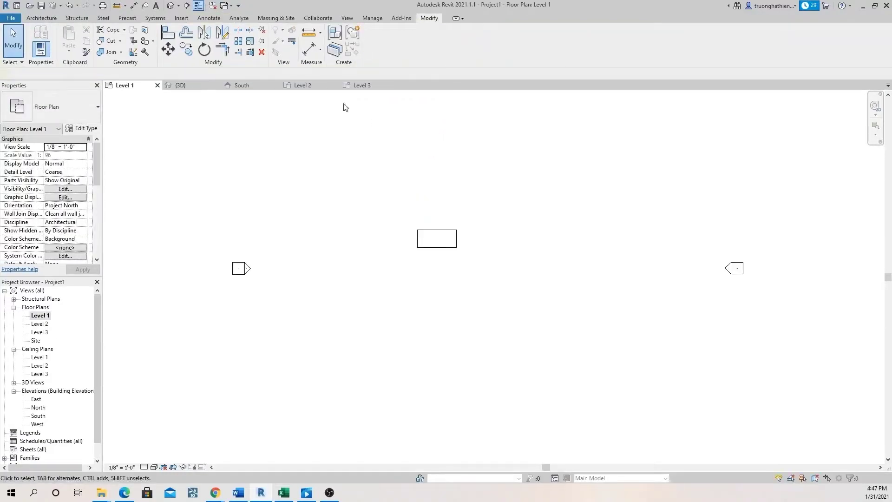
Show the casework box in the 3D view and select it.
click(172, 6)
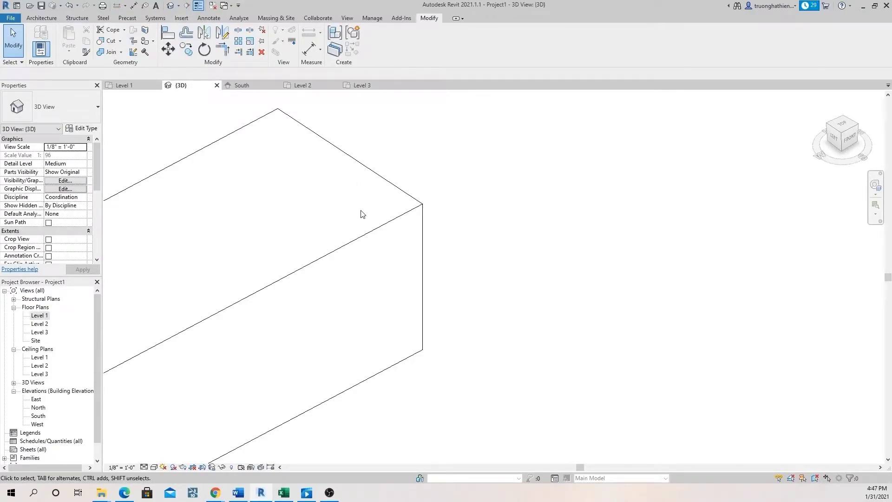
scroll(448, 241, down, 5)
scroll(260, 292, up, 3)
middle_drag(271, 291, 408, 279)
scroll(408, 274, down, 1)
click(415, 270)
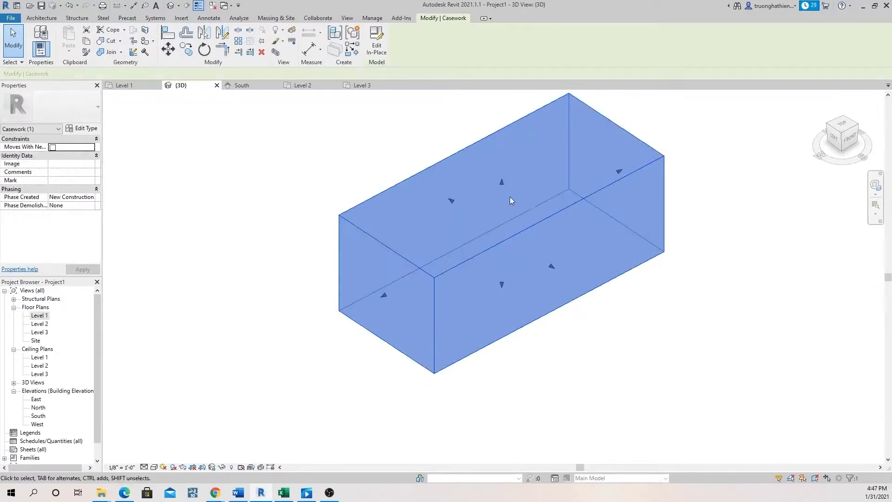
Reshape the casework box with its shape handles, lowering its height to about 4' 4" and stretching its long front side slightly outward.
click(232, 205)
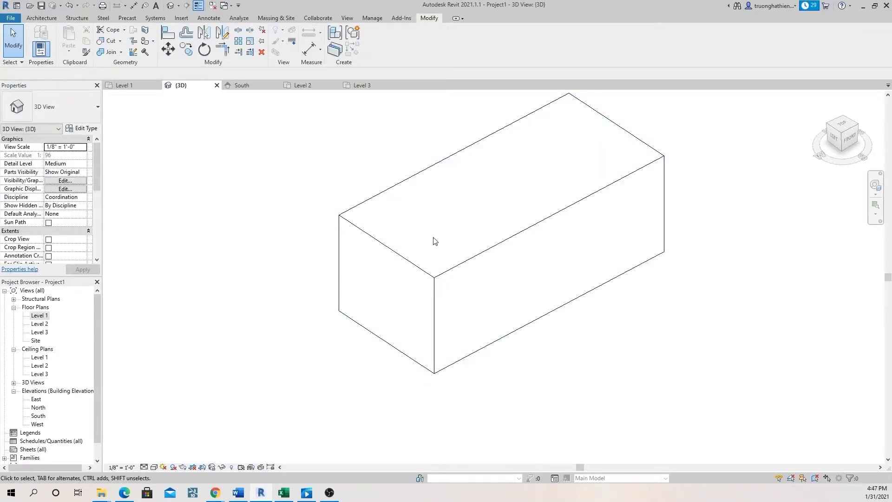
click(403, 251)
mouse_move(502, 191)
mouse_down()
mouse_move(500, 224)
mouse_move(506, 206)
mouse_up()
drag(552, 272, 656, 331)
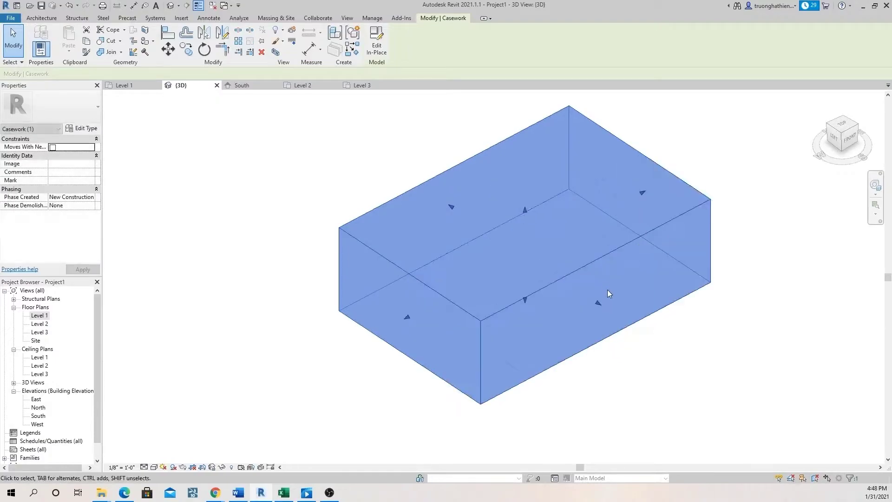
drag(599, 303, 536, 283)
click(358, 166)
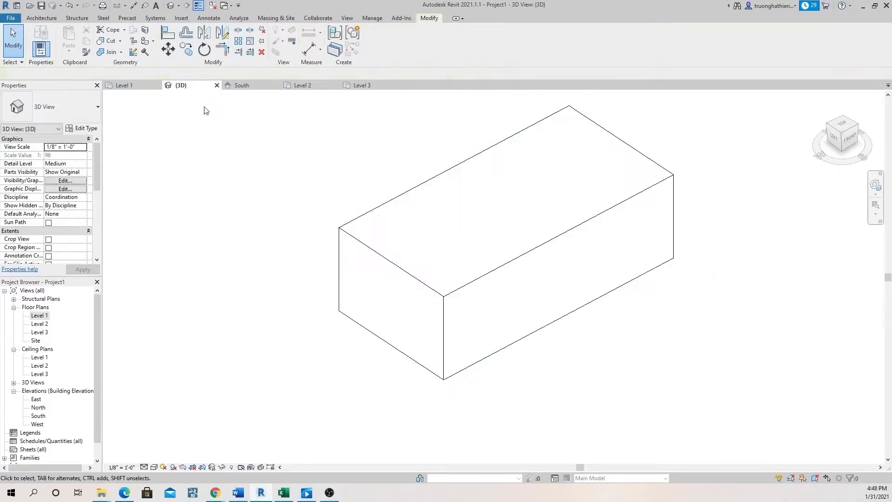
Edit the casework box in place and open its extrusion sketch.
click(439, 296)
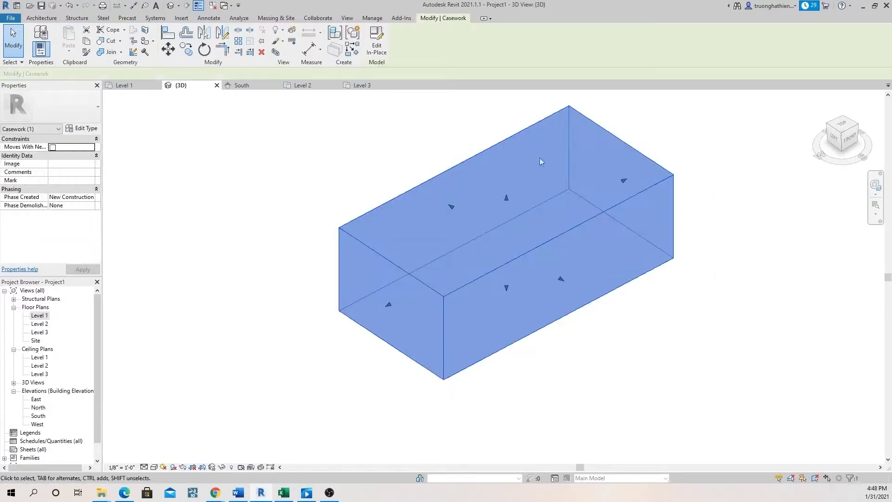
click(376, 48)
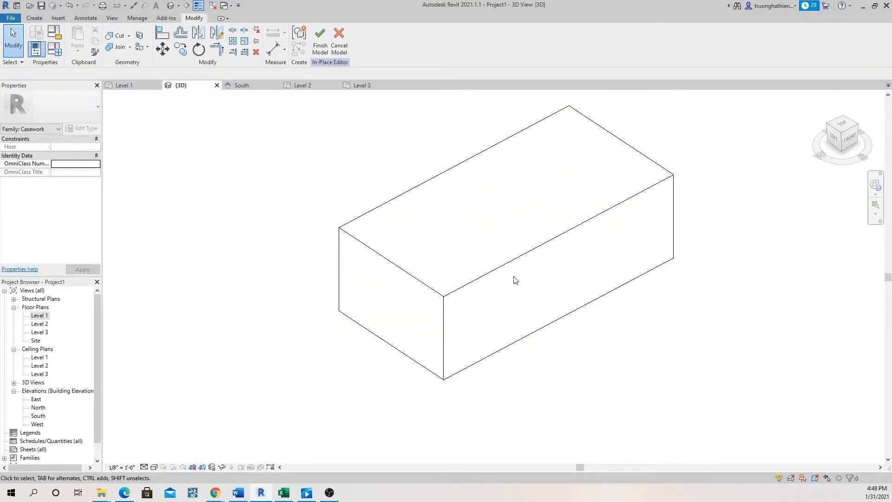
click(497, 273)
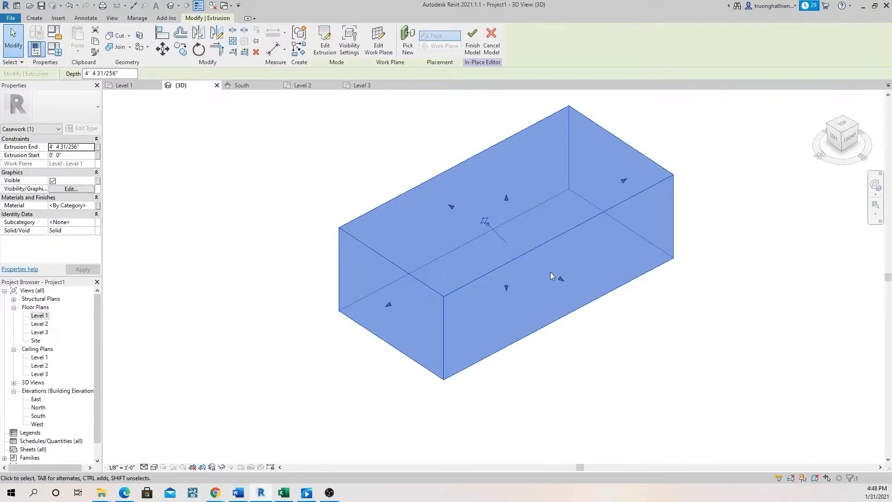
click(325, 44)
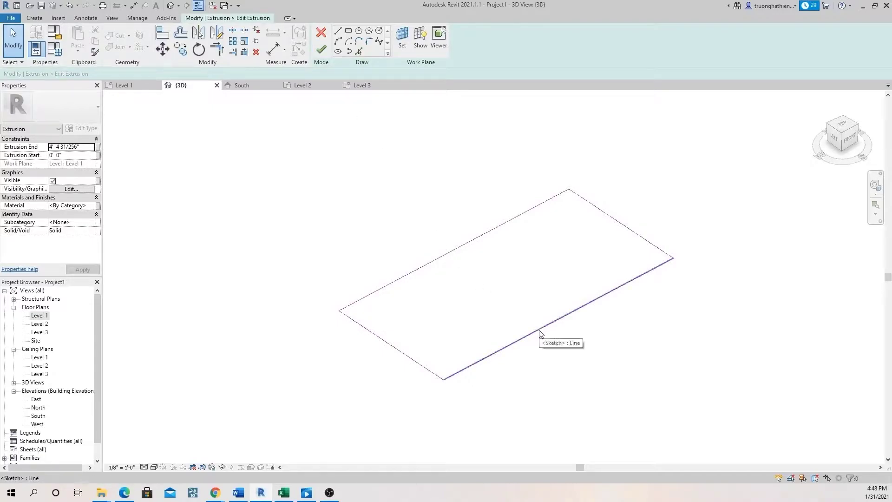
Sketch a leg about 3'-2" square off the rectangle's front corner and trim the outline into a closed L-shape.
click(337, 30)
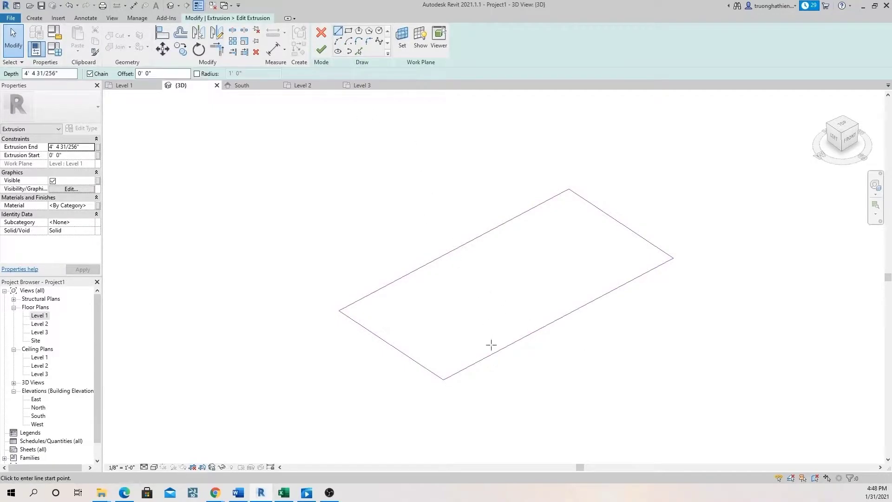
click(444, 380)
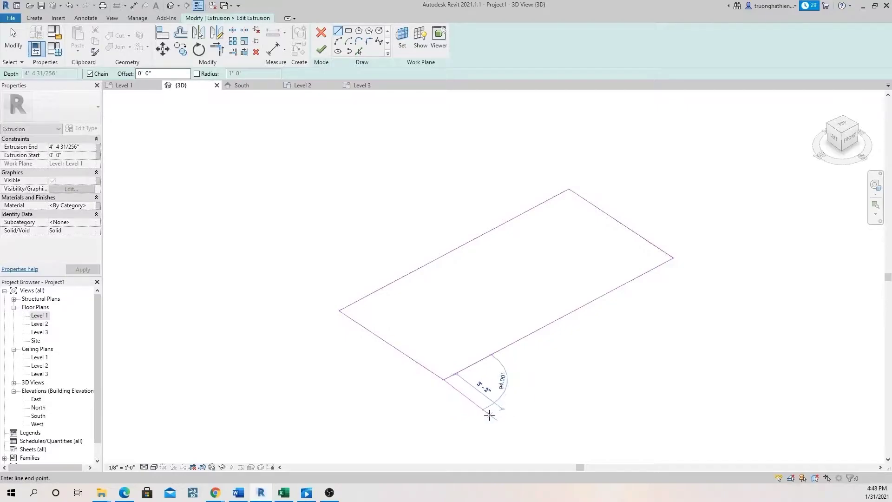
click(494, 413)
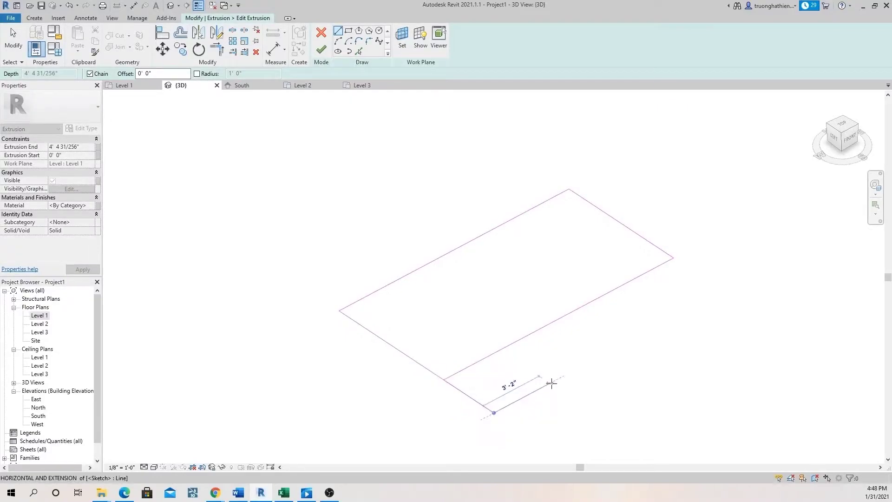
click(502, 351)
click(216, 49)
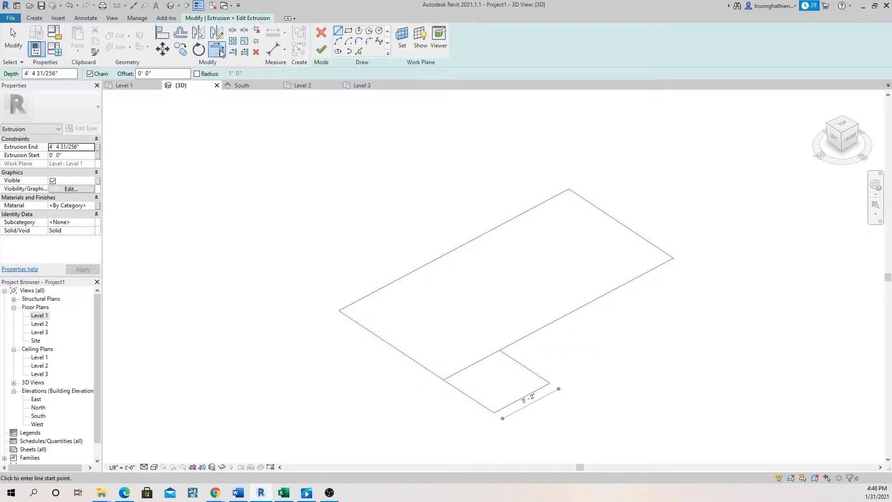
click(513, 360)
click(516, 342)
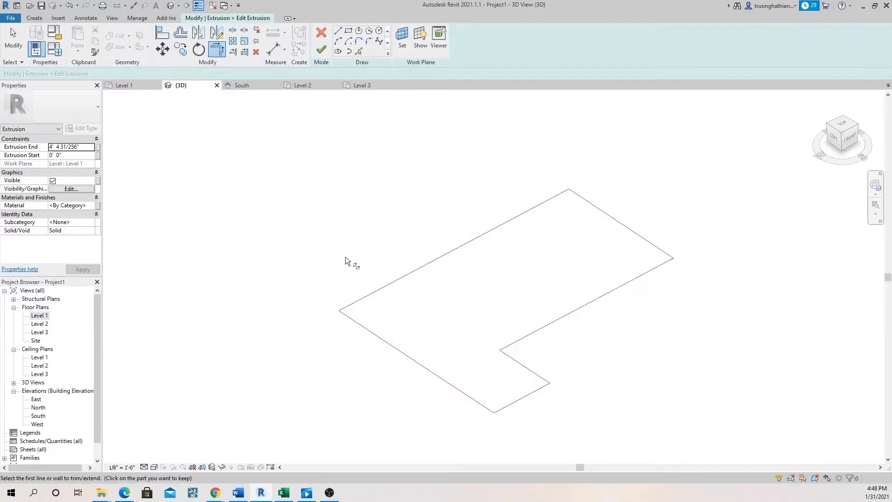
Finish the extrusion sketch and the in-place model, and select the L-shaped casework.
click(322, 50)
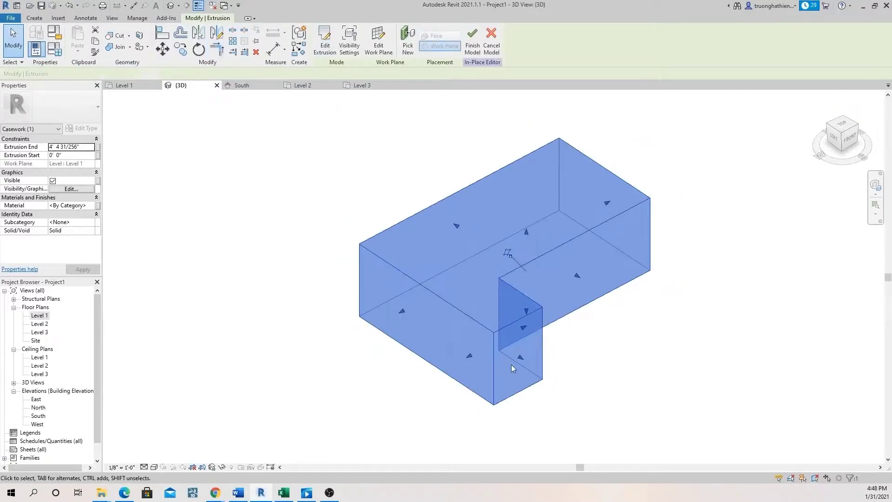
middle_drag(594, 336, 530, 326)
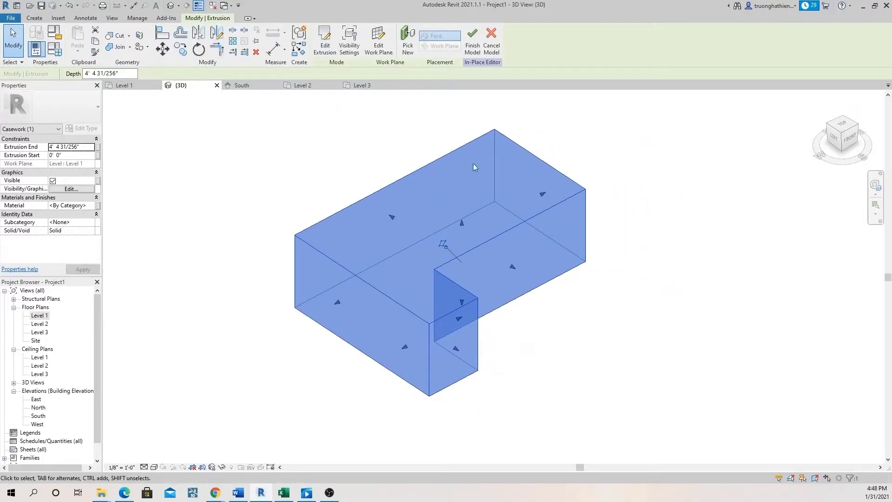
click(468, 43)
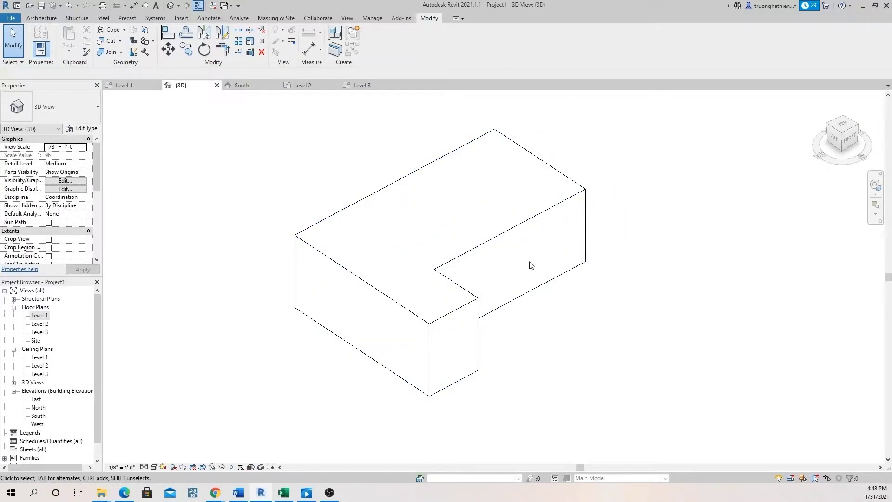
click(496, 242)
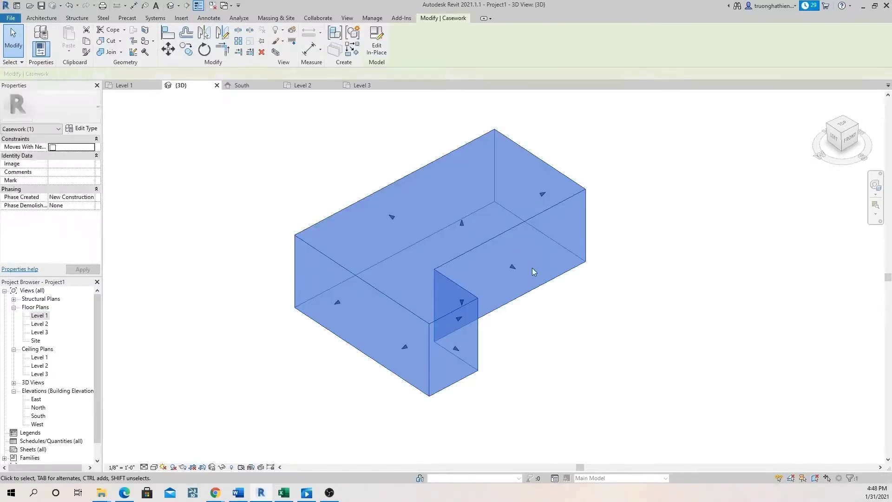
mouse_move(163, 447)
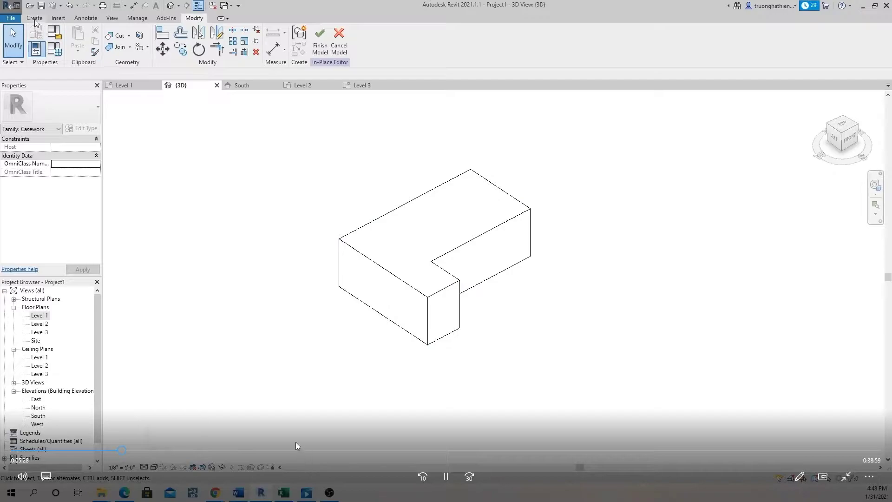
click(443, 478)
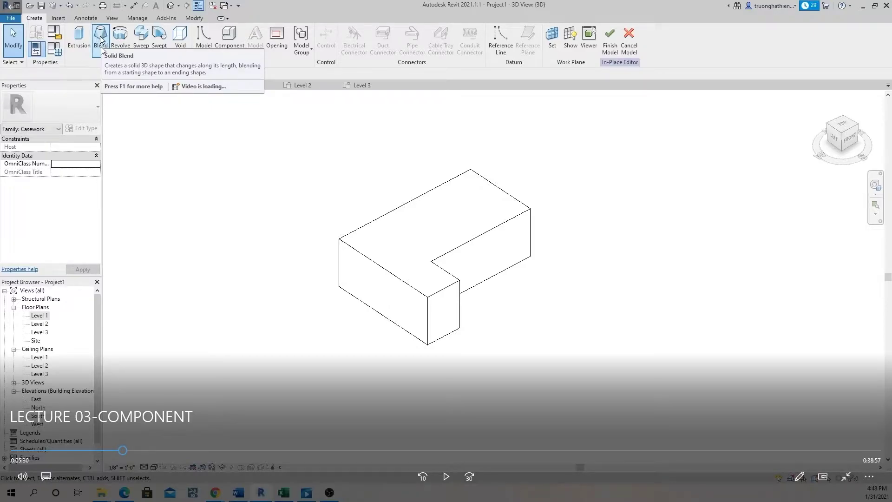
click(447, 477)
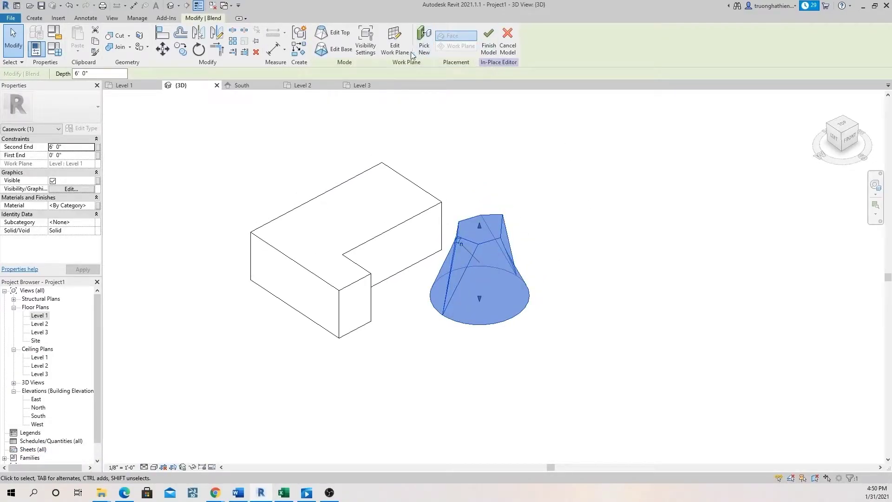
Finish the in-place casework model containing the L-shaped extrusion and the blend.
click(320, 41)
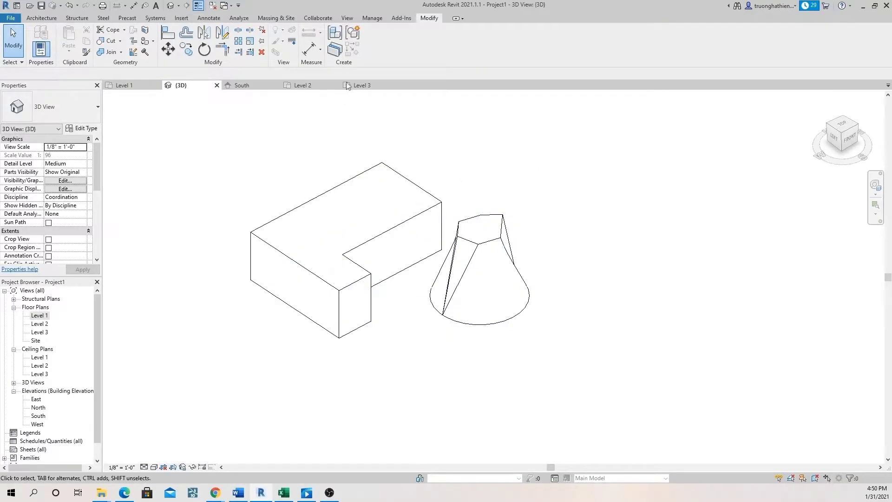
mouse_move(576, 328)
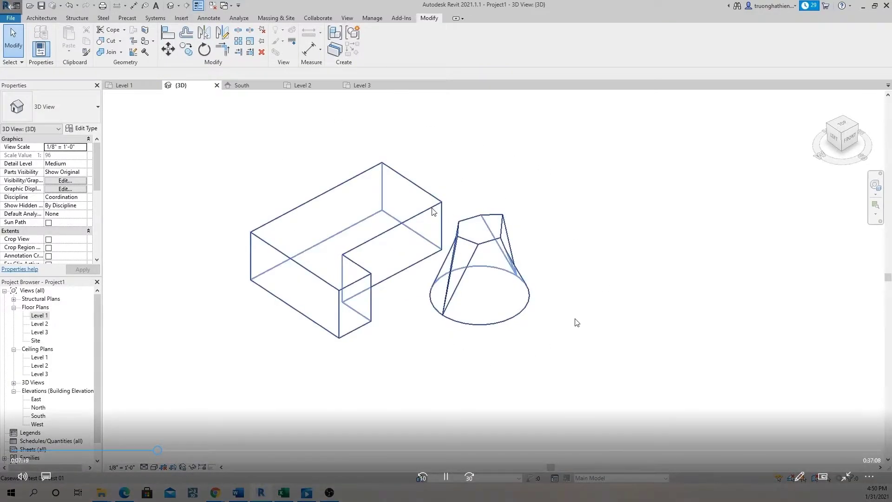
click(445, 476)
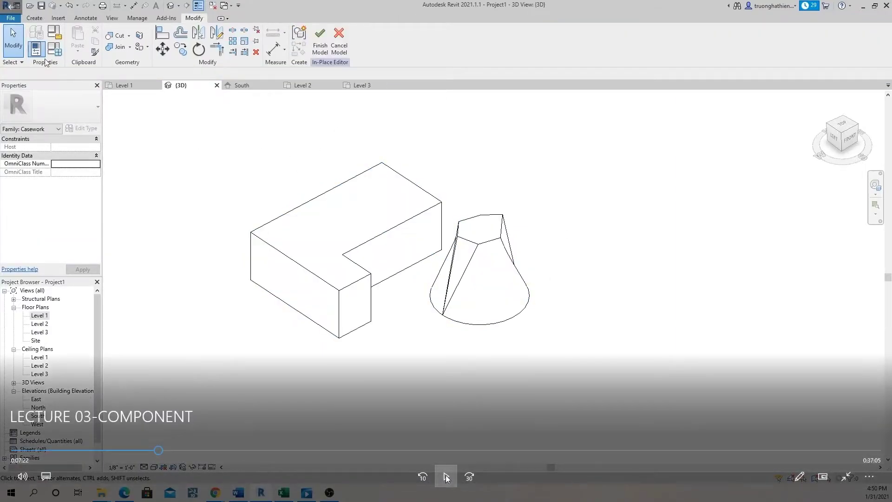
click(445, 476)
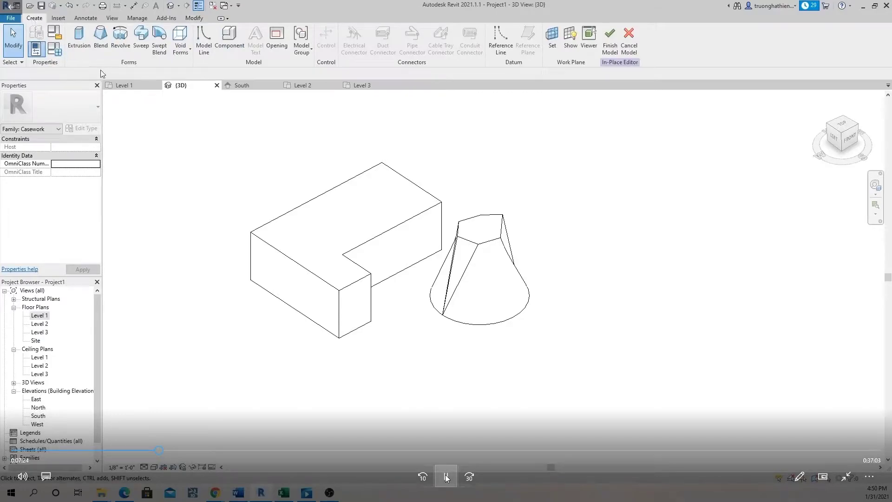
click(445, 477)
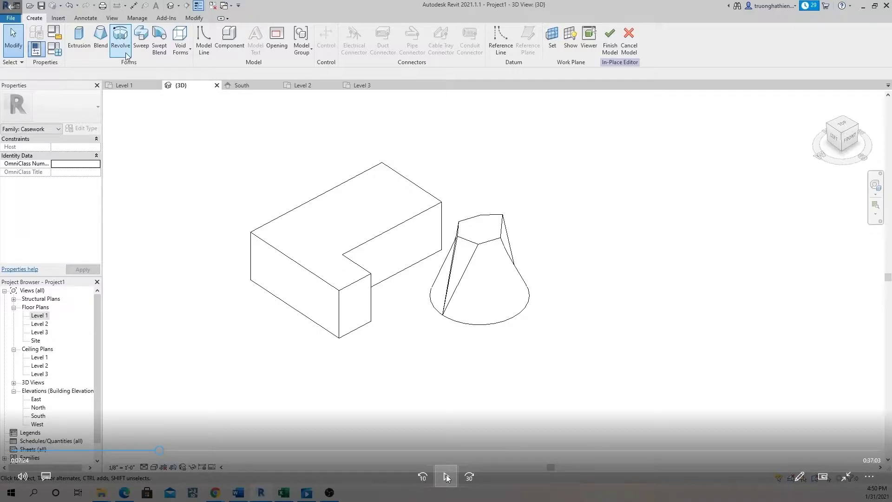
click(446, 475)
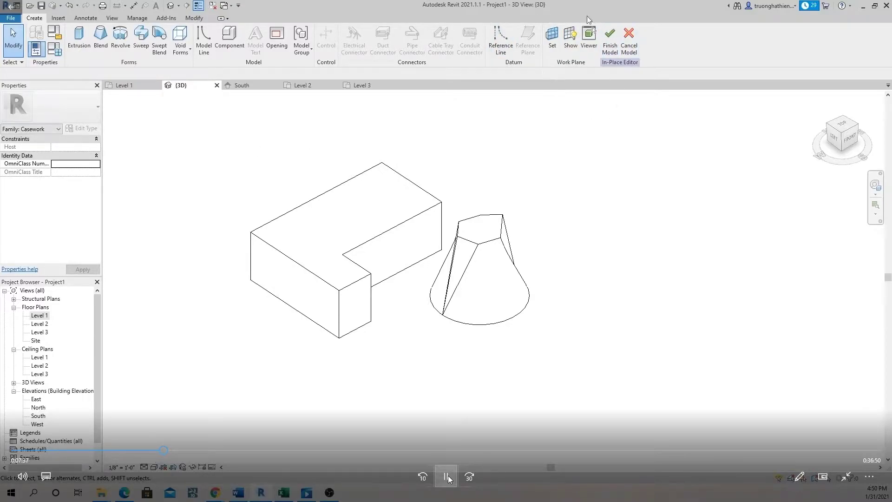
click(446, 477)
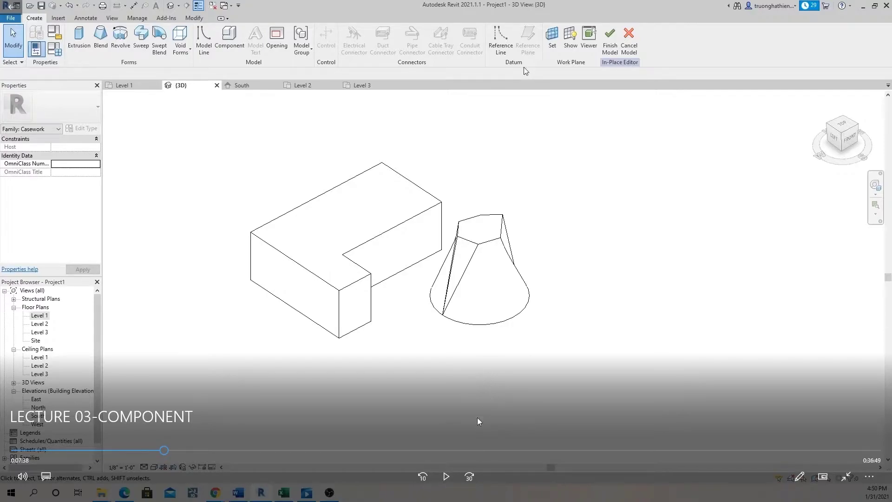
click(446, 477)
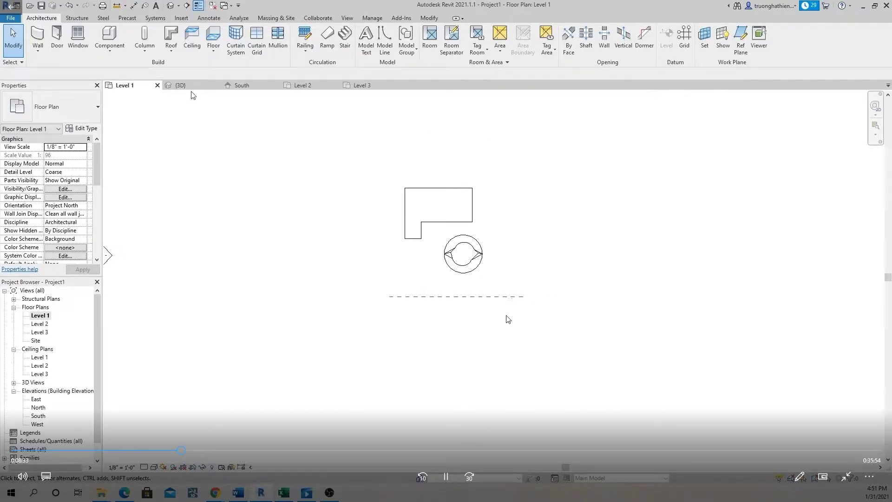
click(447, 477)
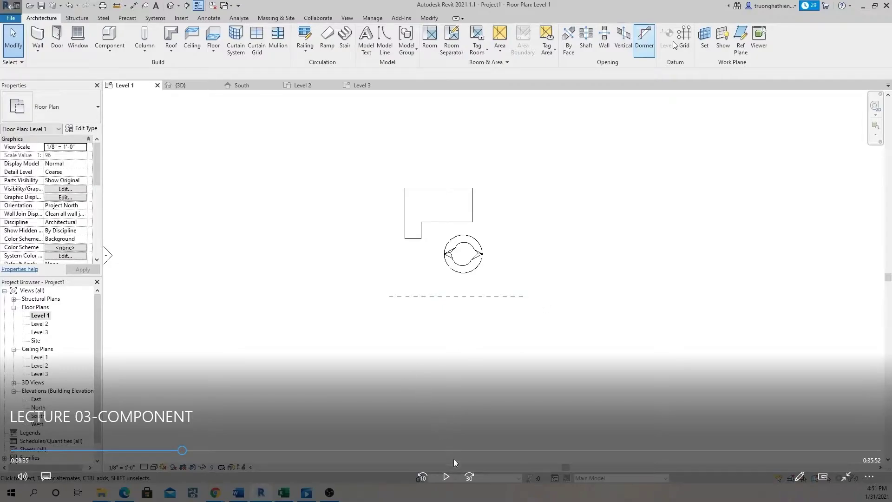
click(446, 476)
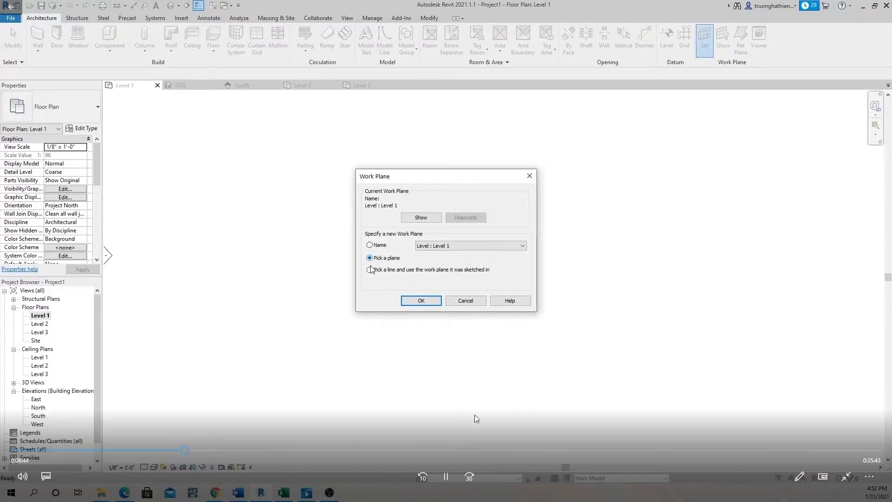
click(452, 415)
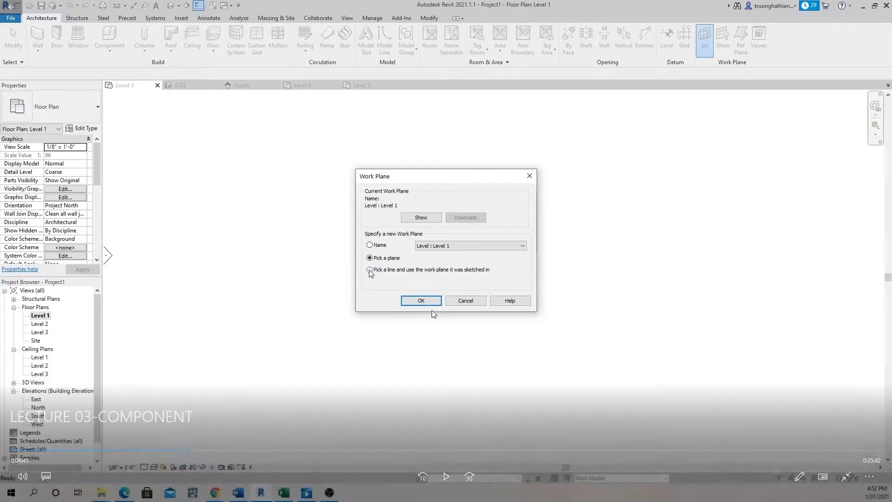
click(446, 474)
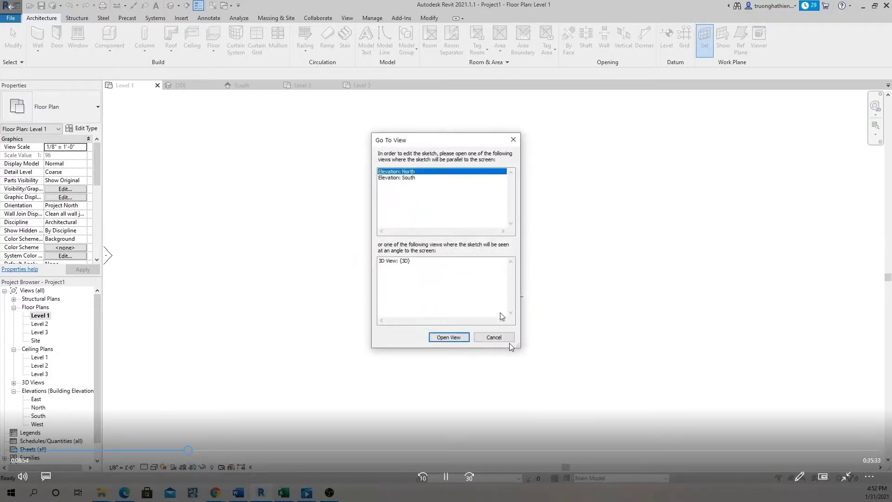
click(449, 478)
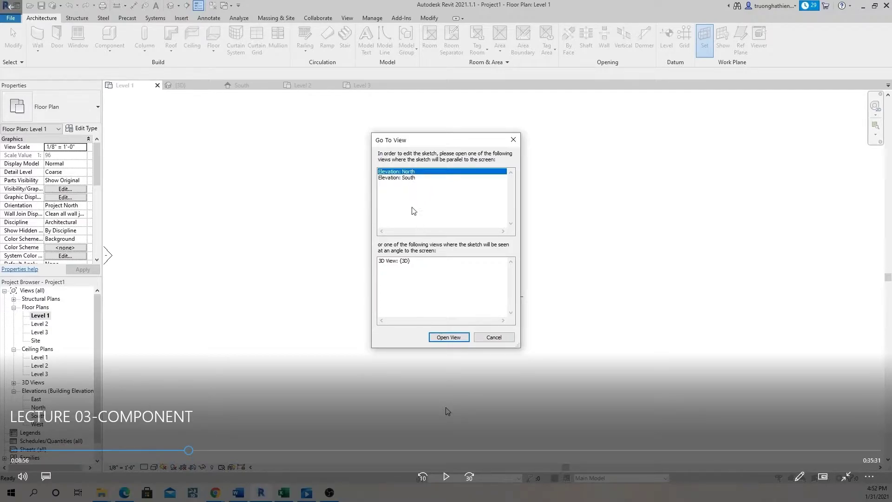
click(446, 477)
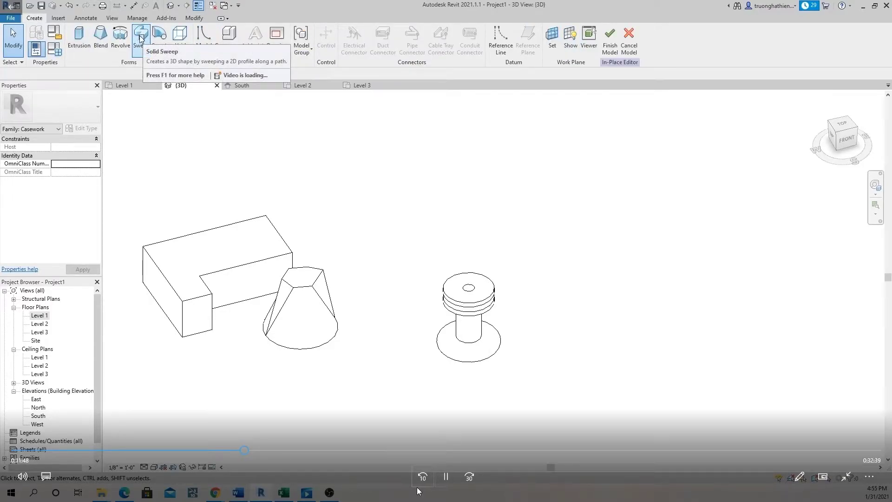
click(449, 482)
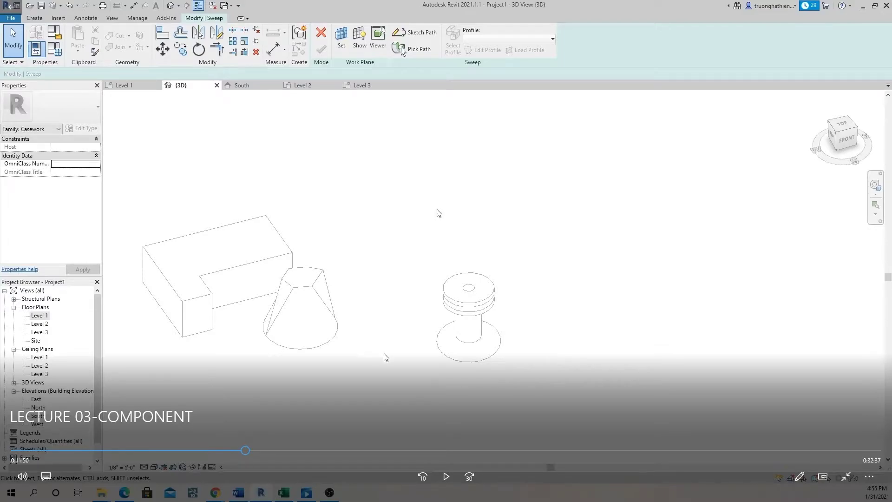
click(447, 477)
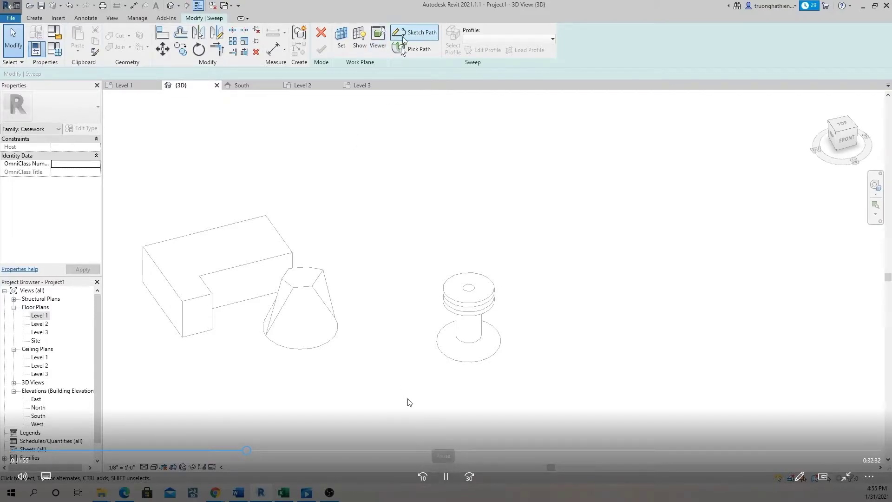
click(447, 477)
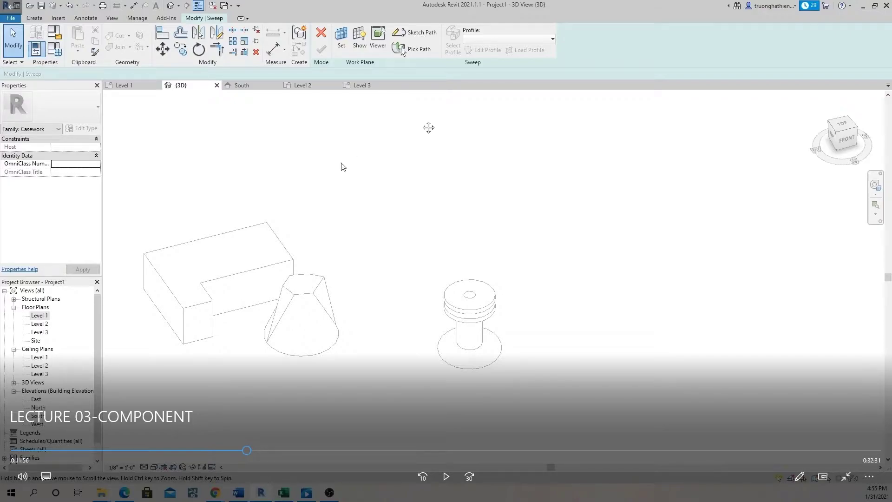
click(446, 477)
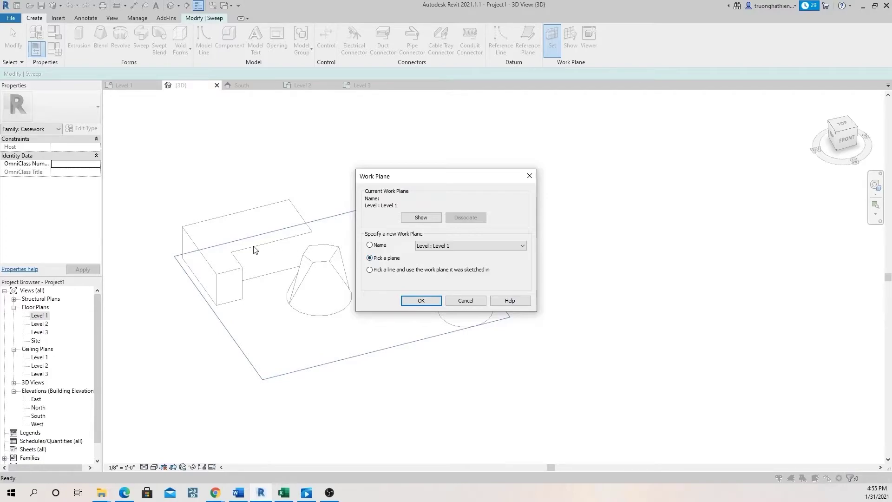
Set the sweep's work plane by picking the top face of the L-shaped extrusion.
click(417, 304)
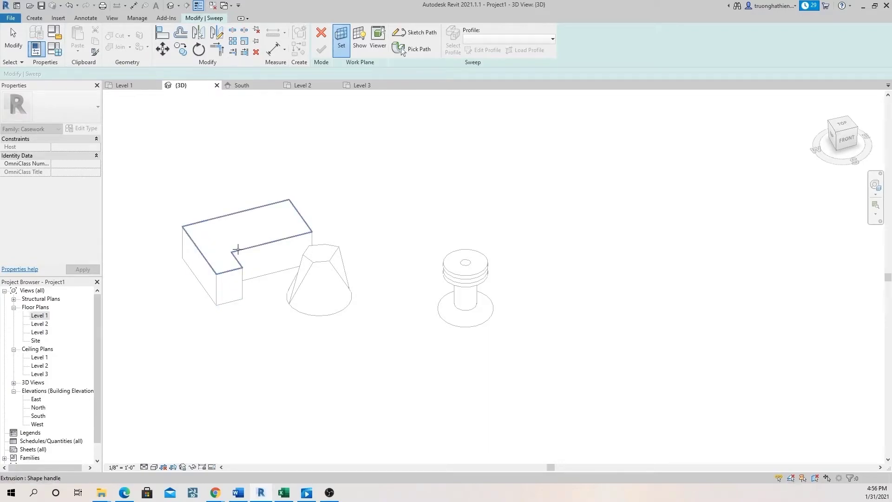
click(238, 249)
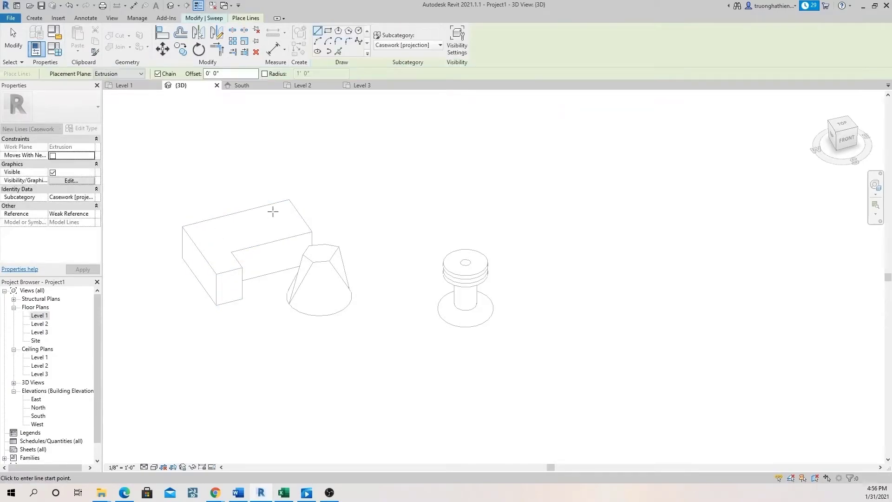
scroll(160, 237, up, 5)
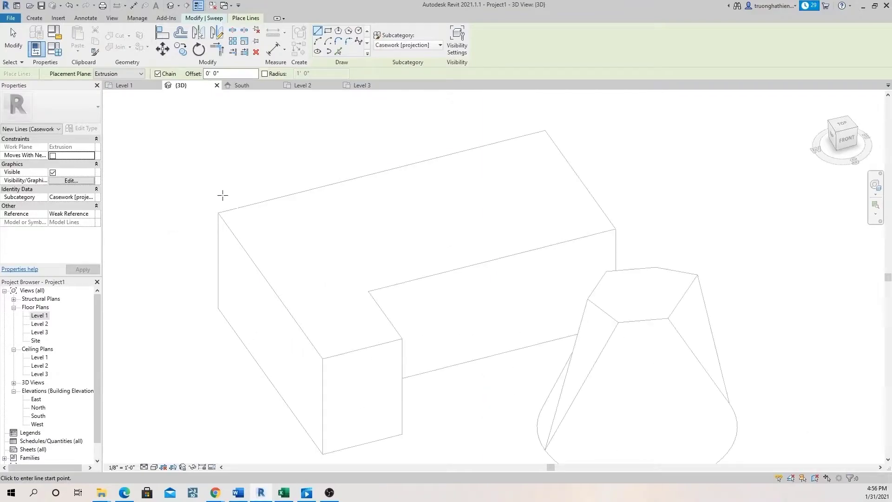
scroll(371, 296, down, 3)
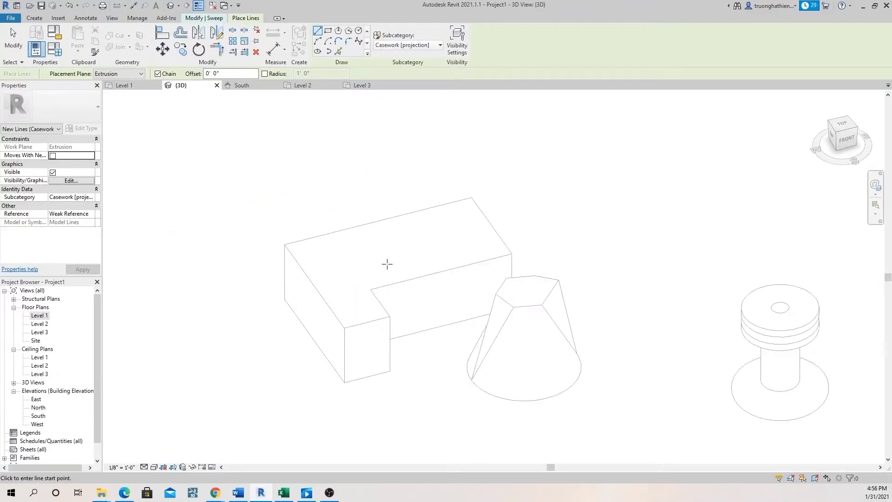
Build the sweep path by picking the L-shaped top face's edges except the long outer side of the leg, and finish the path.
click(339, 51)
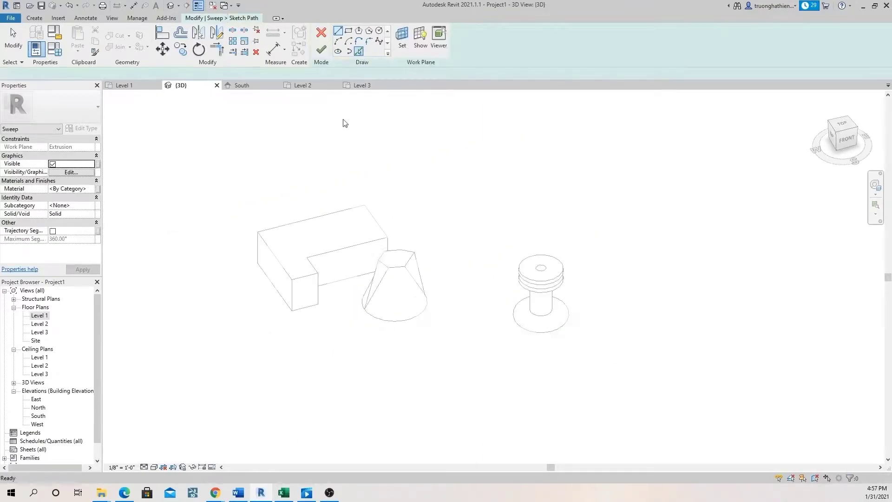
click(307, 222)
click(376, 221)
click(361, 249)
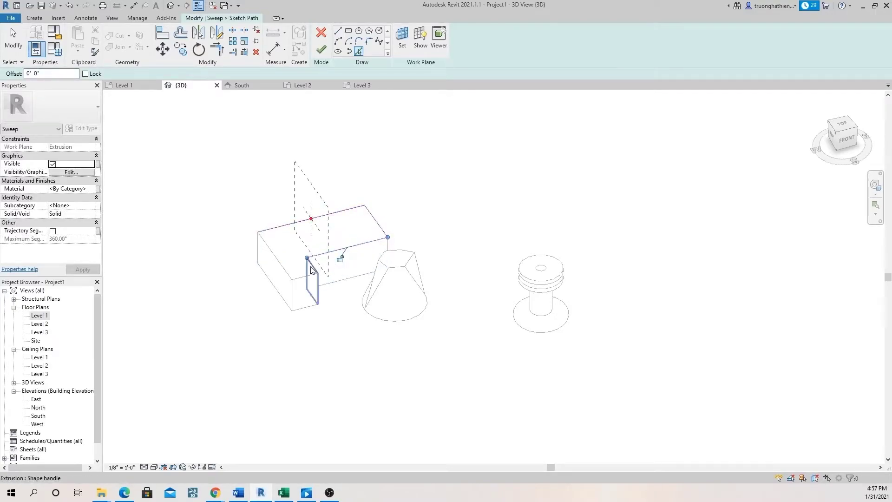
click(302, 276)
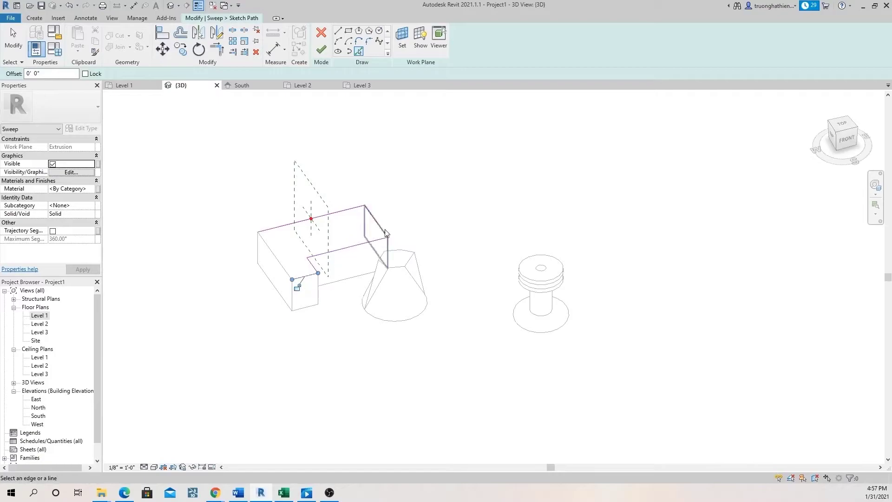
click(321, 50)
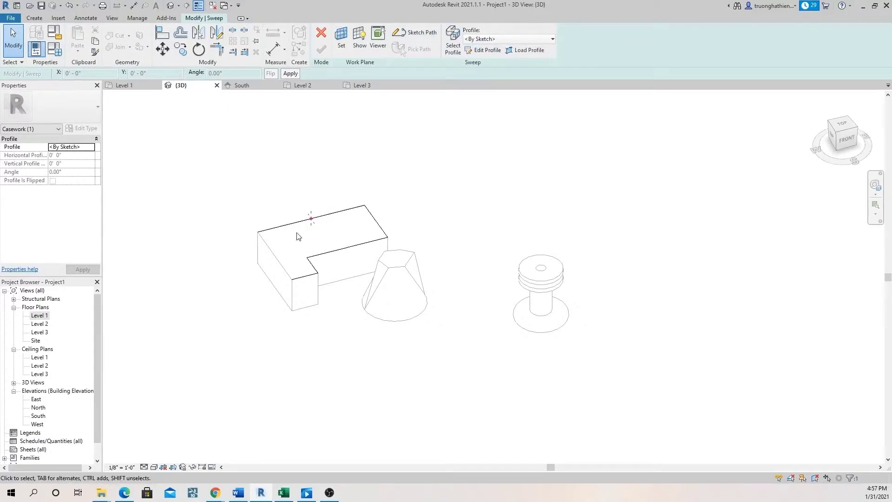
Open the sweep's profile sketch for editing and show its work plane.
click(480, 52)
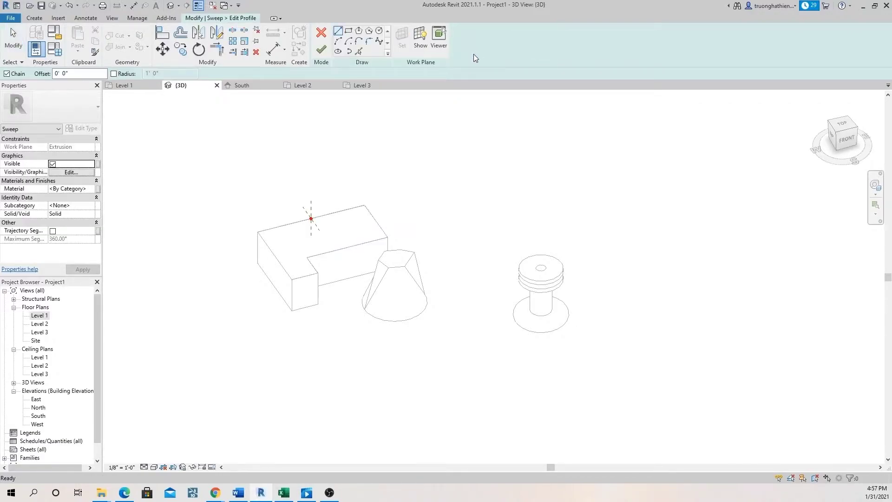
scroll(309, 218, up, 8)
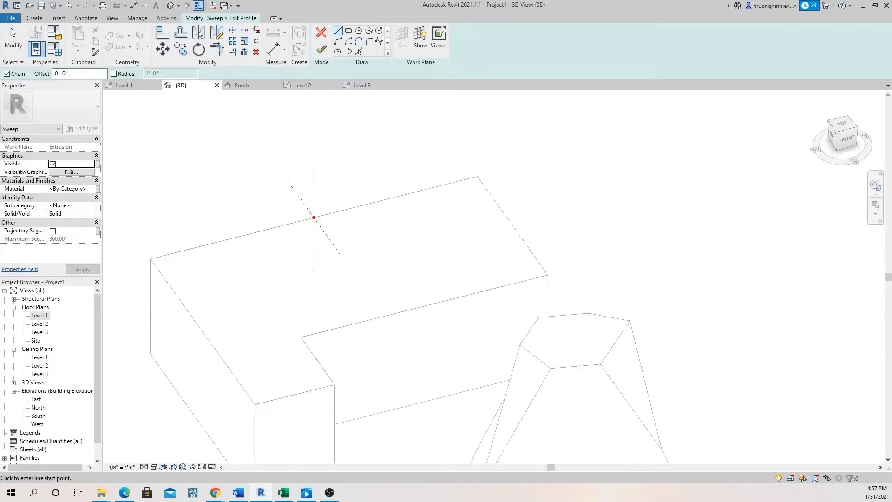
scroll(334, 220, down, 1)
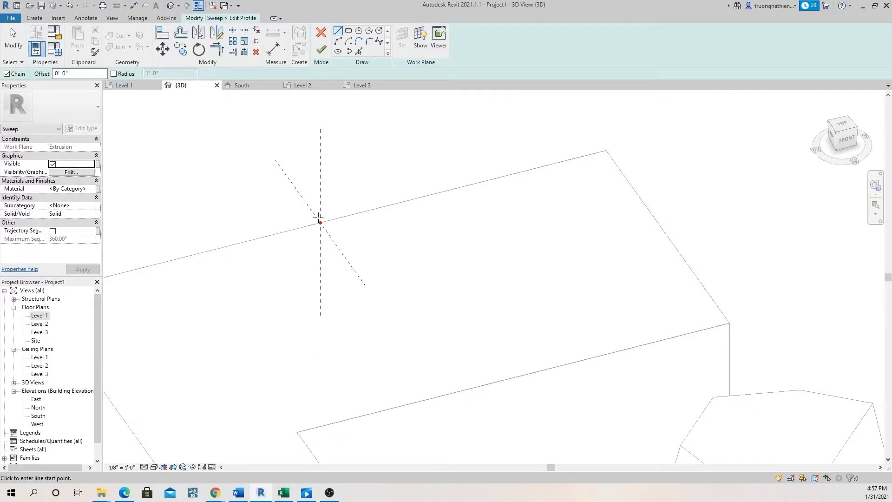
scroll(419, 255, down, 2)
middle_drag(418, 255, 460, 242)
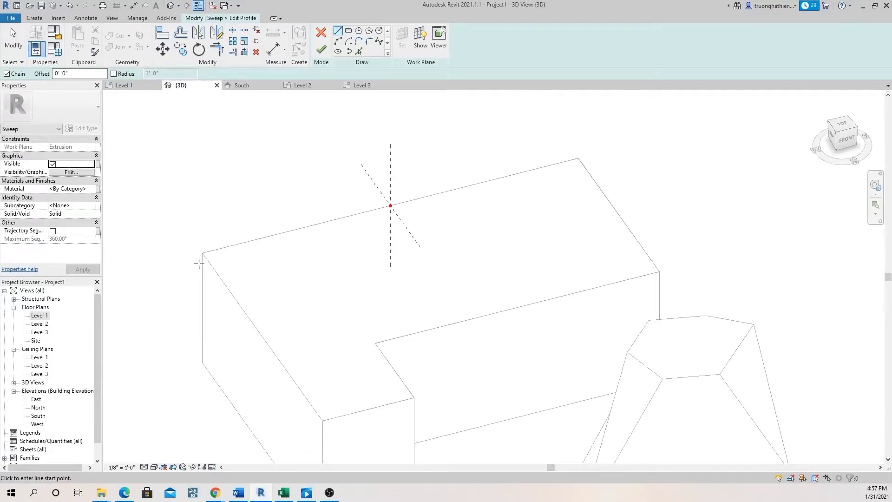
click(420, 37)
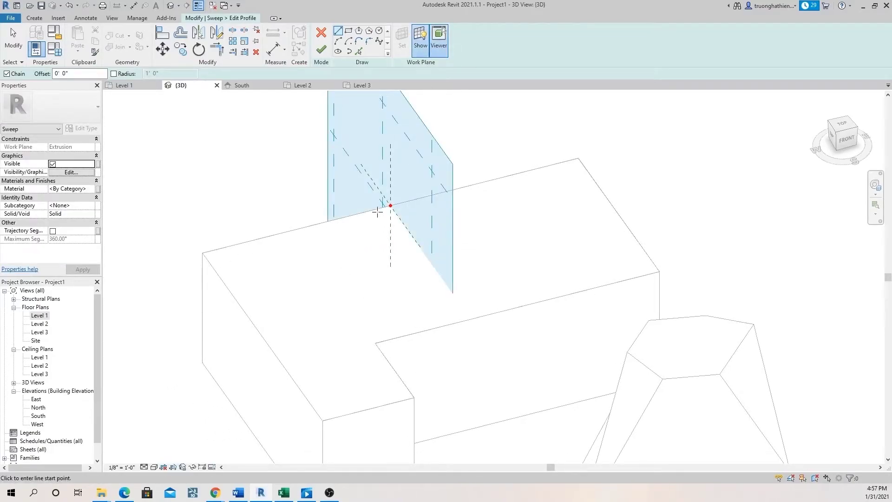
Sketch the profile's upper lip with a vertical line about 2 1/4" high and a horizontal line about 7 1/4" outward over the path edge.
scroll(414, 204, up, 5)
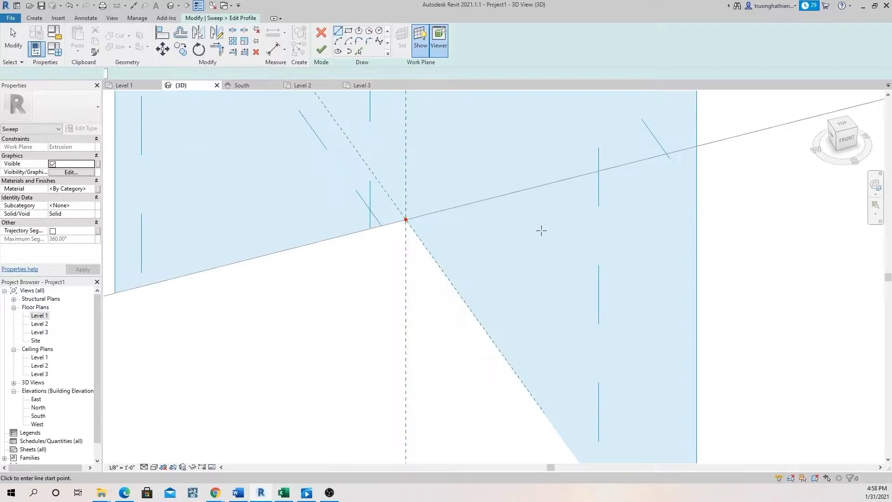
scroll(462, 229, down, 8)
shift+middle_drag(438, 263, 593, 257)
scroll(237, 374, up, 3)
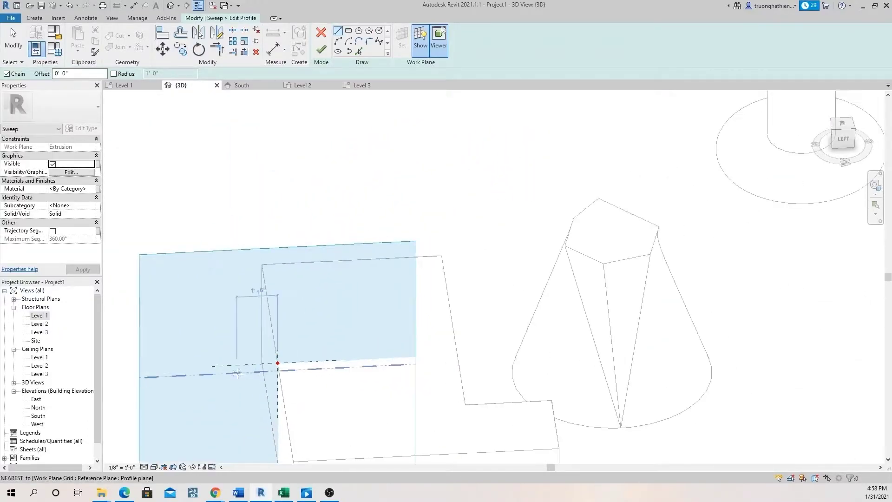
scroll(316, 321, down, 5)
scroll(298, 379, up, 4)
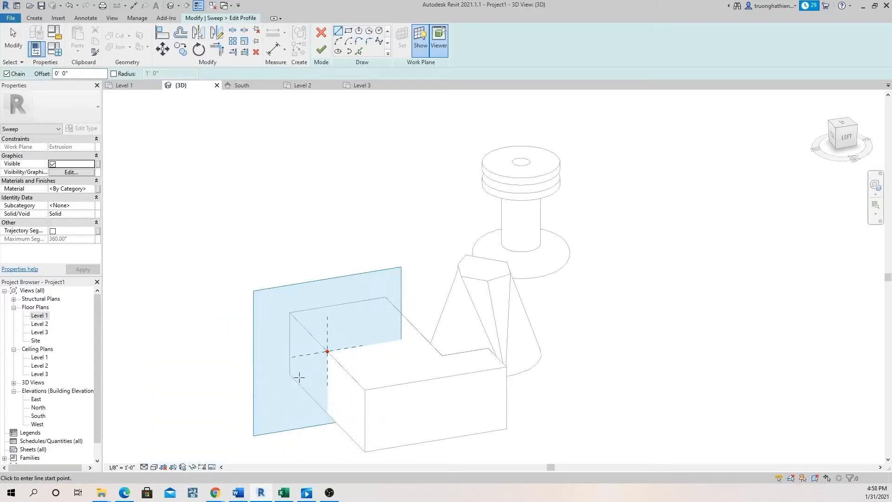
scroll(334, 344, up, 5)
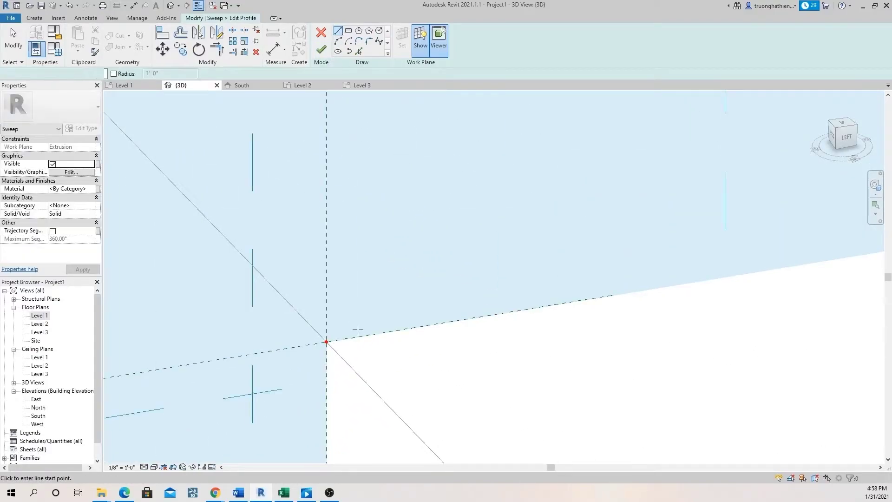
scroll(353, 331, up, 2)
click(344, 342)
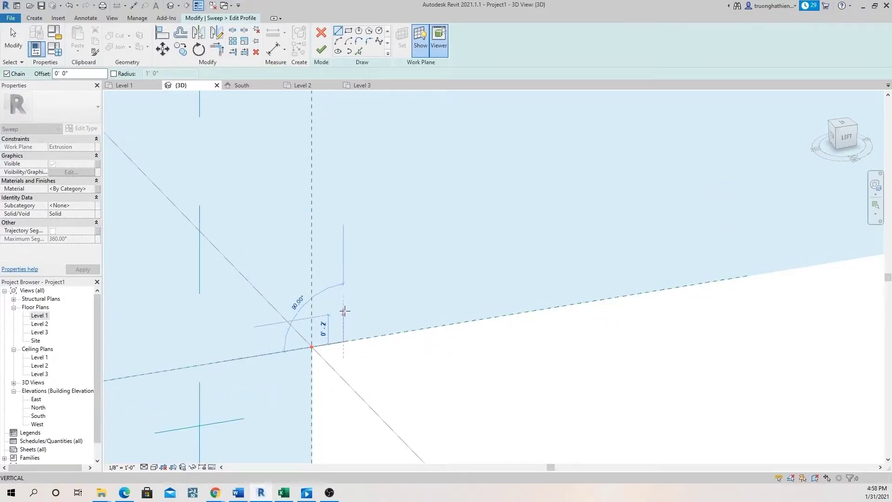
click(343, 309)
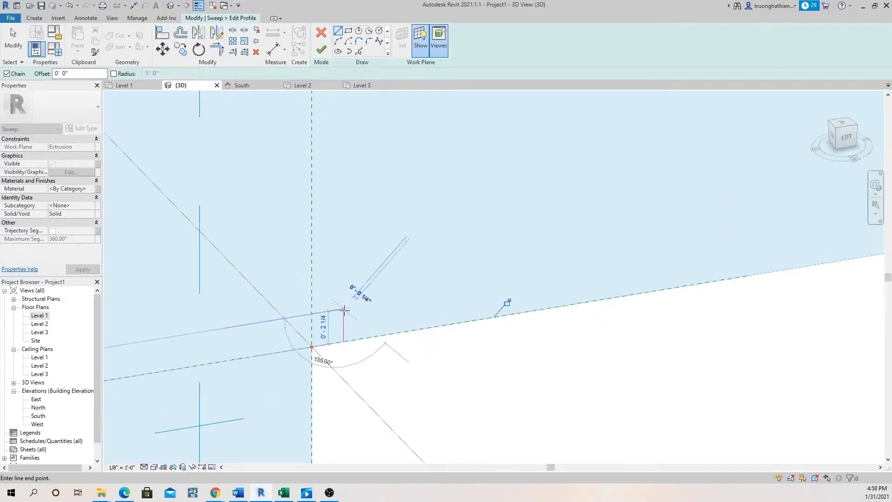
click(235, 324)
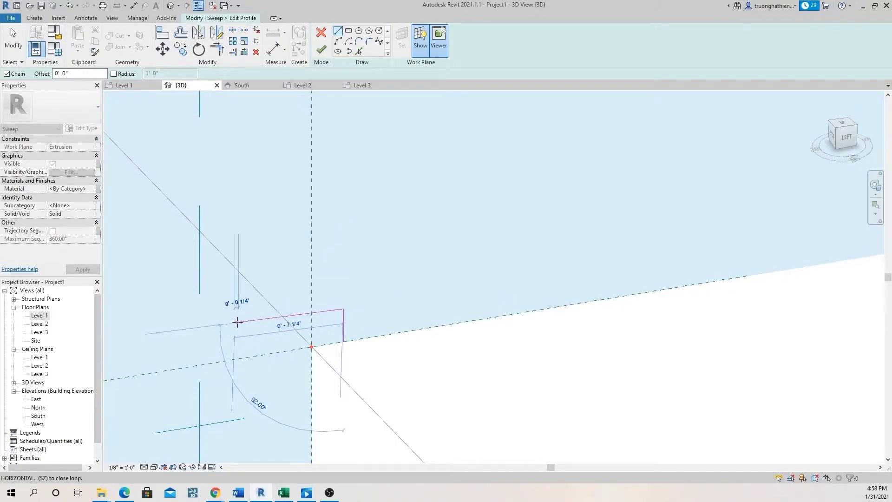
Close the profile with an outer vertical about 1'-6" down, a bottom line about 5" inward, and lines through the path point to the start.
scroll(237, 324, down, 3)
scroll(238, 324, down, 2)
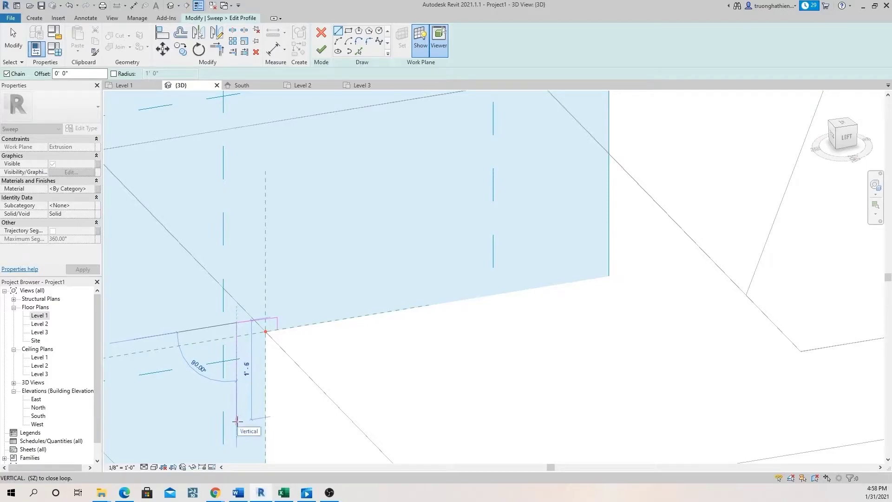
click(237, 421)
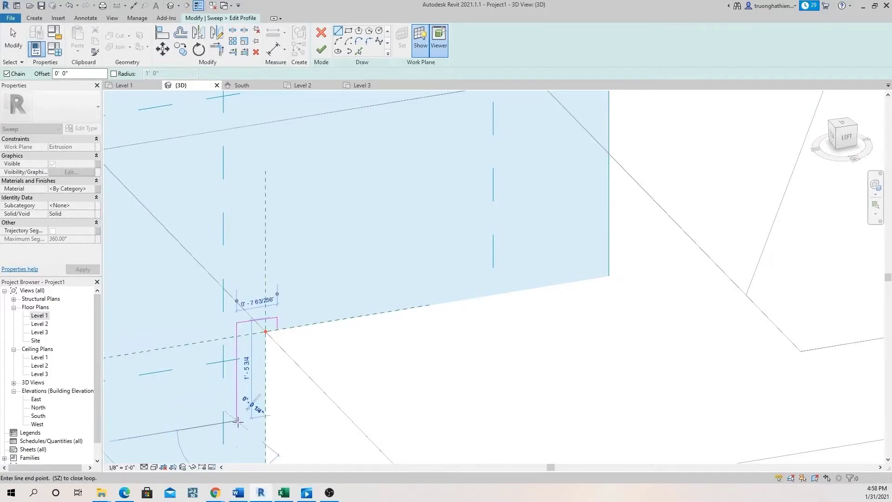
click(266, 415)
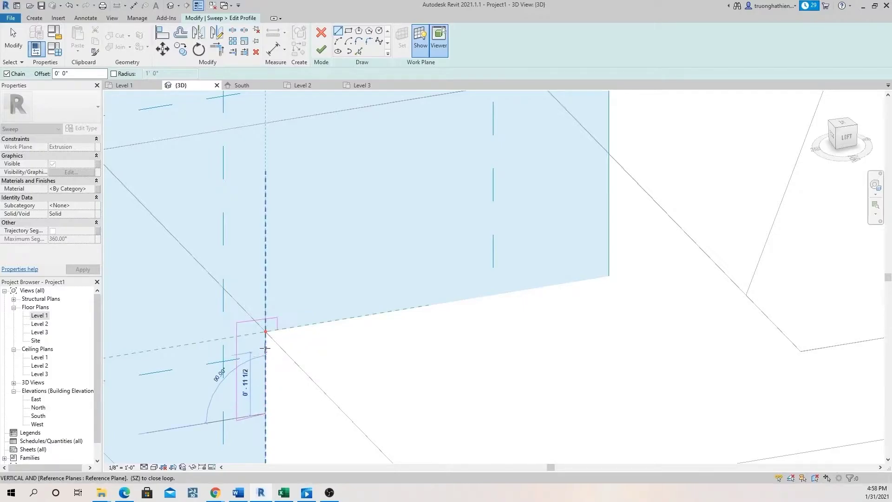
scroll(265, 332, down, 1)
click(265, 333)
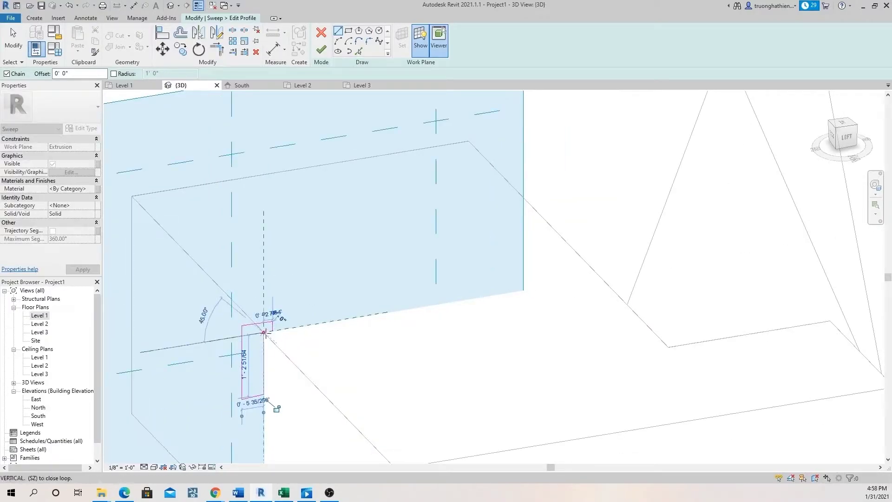
click(272, 331)
Hide the work plane, then finish the profile sketch and the sweep around the L-shaped box.
mouse_move(271, 331)
shift+middle_down()
mouse_move(314, 292)
mouse_move(325, 253)
mouse_move(247, 286)
shift+middle_up()
scroll(299, 302, down, 2)
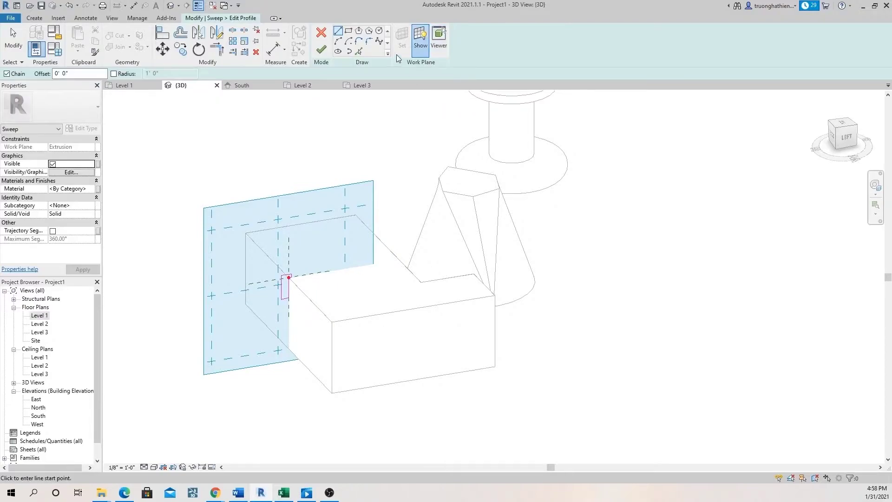
click(422, 47)
scroll(275, 297, up, 2)
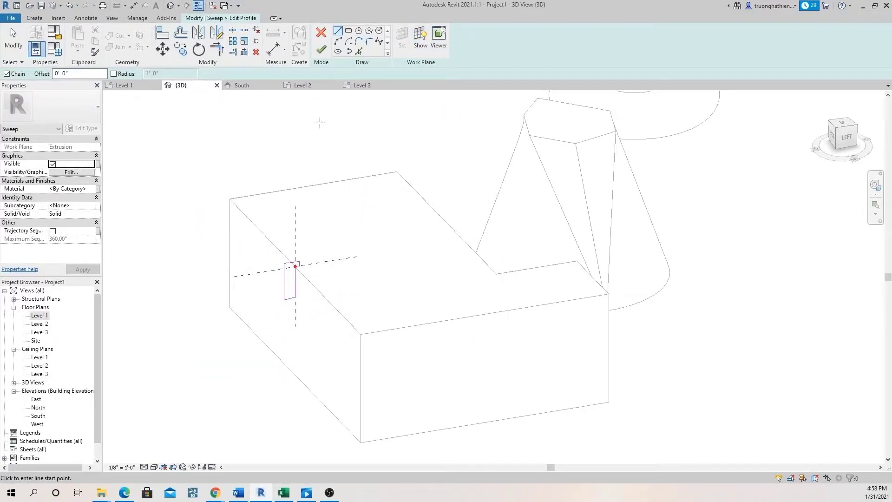
click(321, 48)
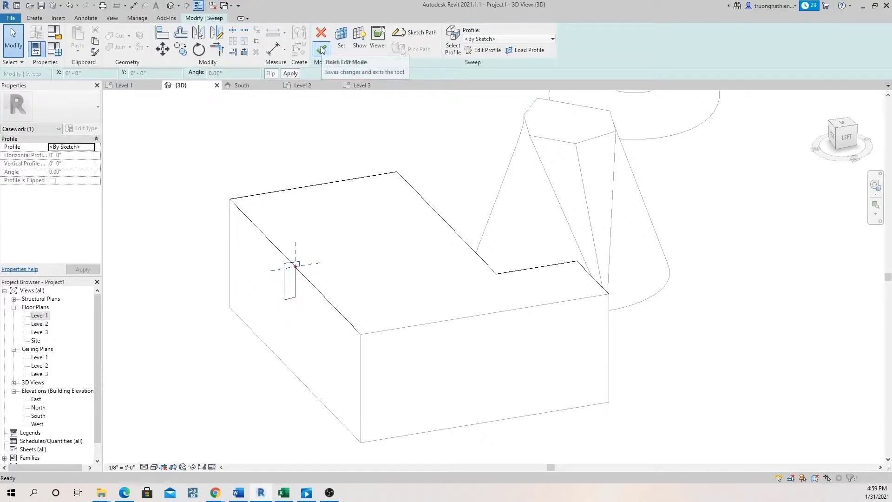
click(321, 49)
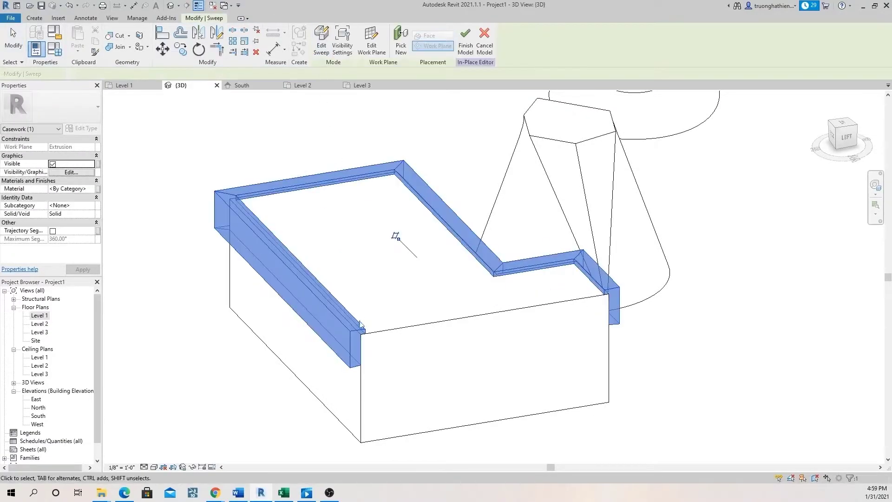
Deselect the sweep and set the 3D view's visual style to Shaded.
shift+middle_drag(600, 269, 444, 312)
click(523, 356)
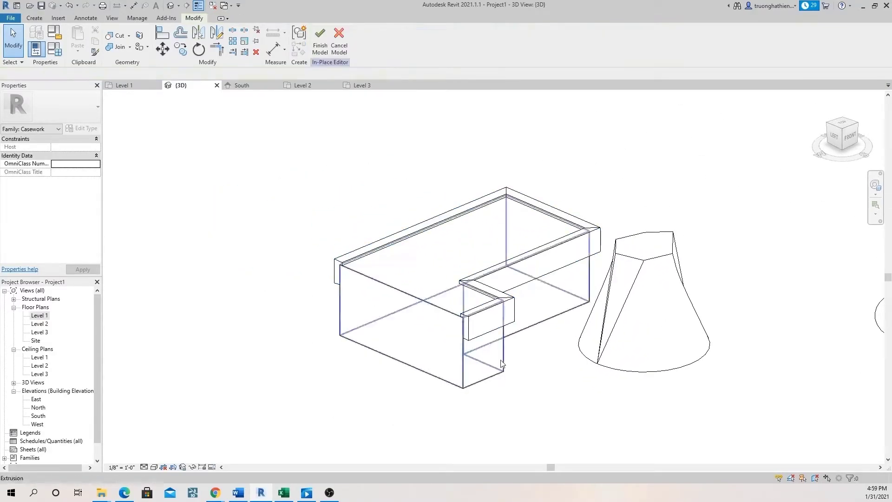
click(144, 467)
click(181, 440)
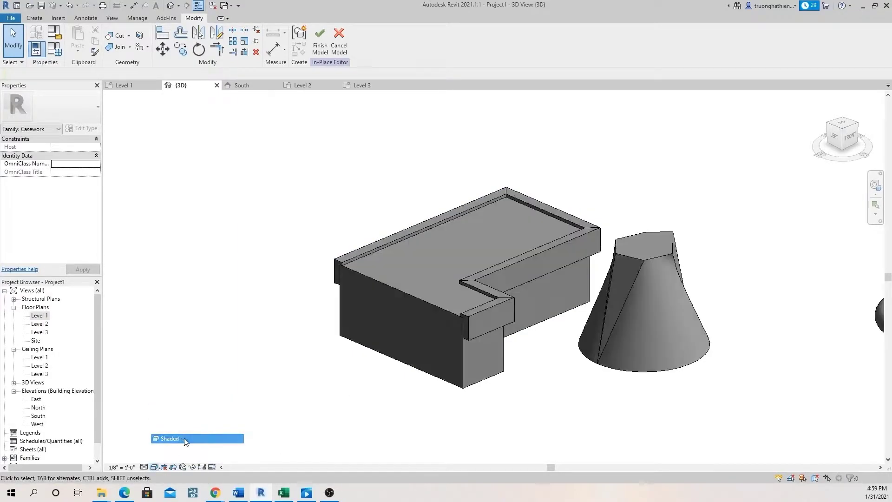
mouse_move(552, 297)
shift+middle_down()
mouse_move(547, 304)
mouse_move(628, 322)
mouse_move(727, 311)
mouse_move(572, 314)
shift+middle_up()
shift+middle_drag(529, 273, 465, 280)
Finish the in-place casework model containing the sweep and select the whole casework.
click(325, 53)
scroll(488, 235, down, 2)
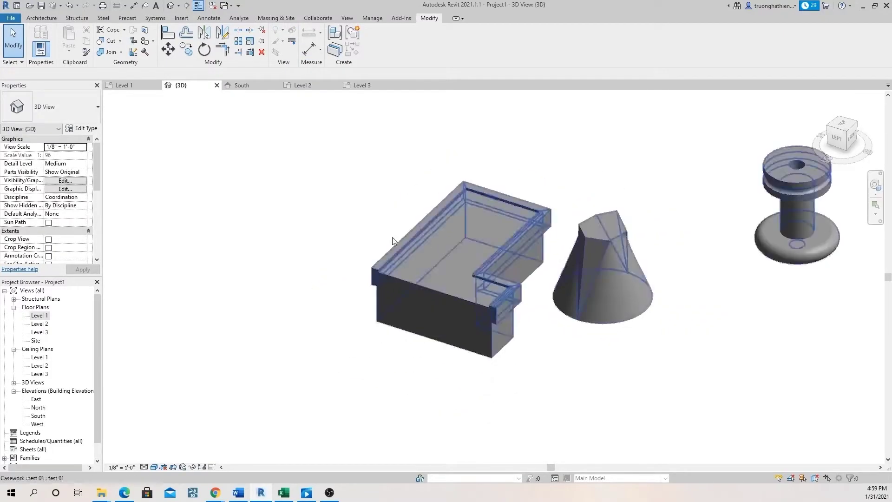
scroll(403, 243, down, 2)
scroll(414, 239, up, 1)
scroll(414, 239, up, 1)
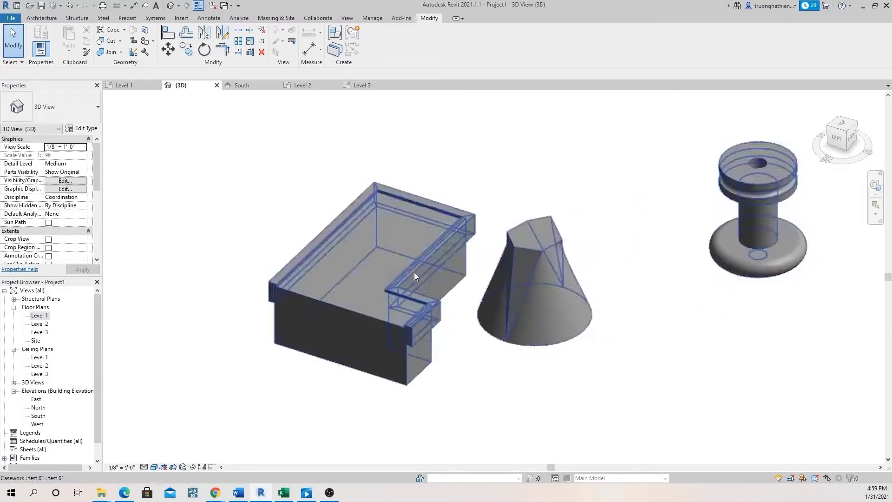
click(417, 271)
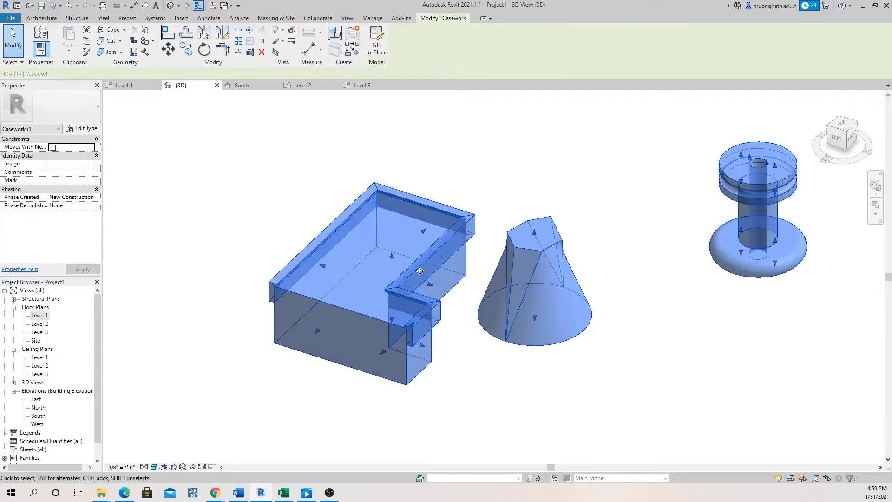
Set the 3D view's visual style to Hidden Line and deselect the casework.
click(154, 468)
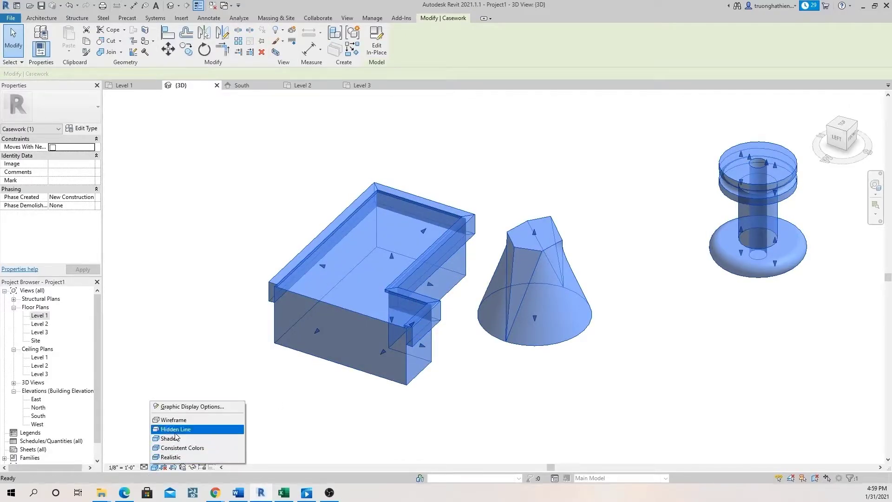
click(176, 429)
click(467, 177)
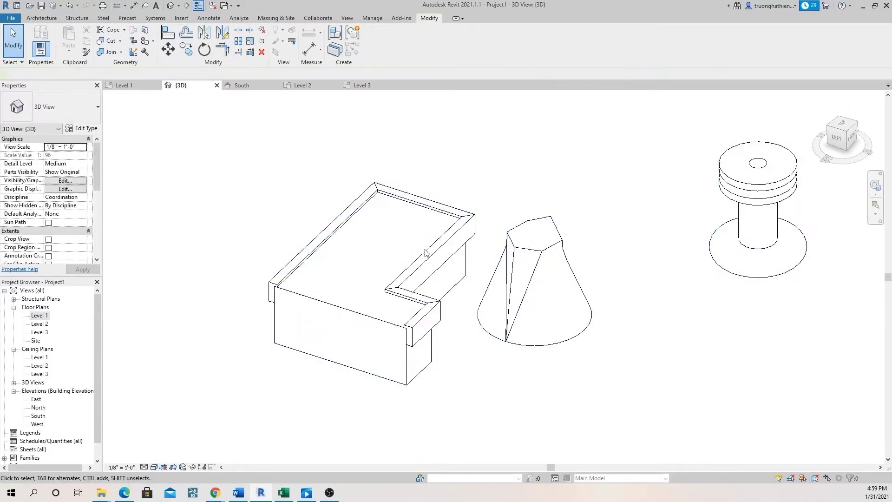
Open the casework for in-place editing and edit the profile sketch of the sweep around the L-shaped box.
double_click(428, 266)
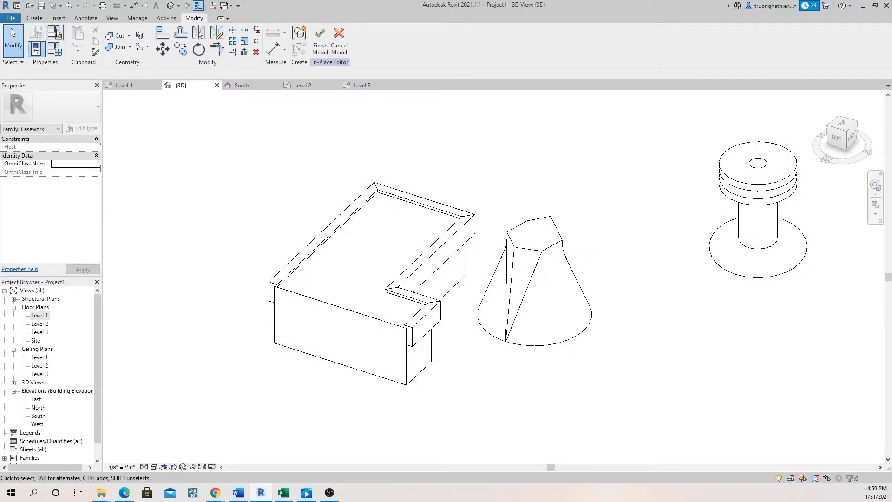
click(36, 18)
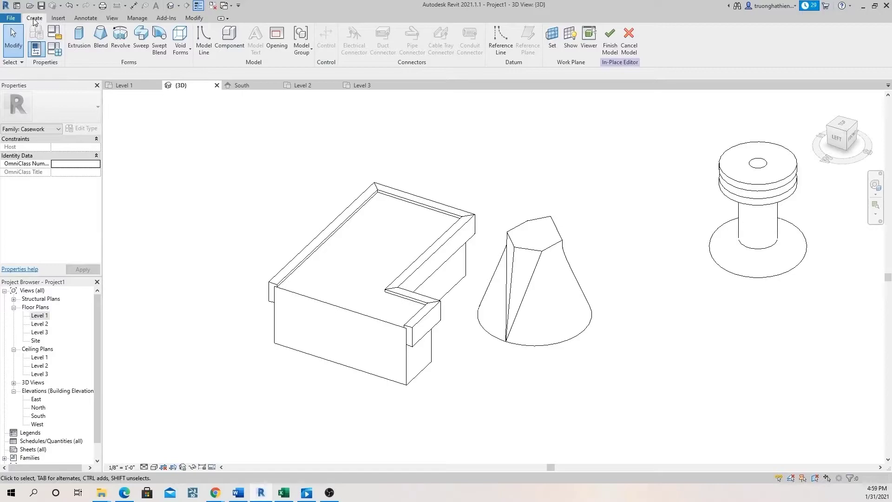
click(458, 232)
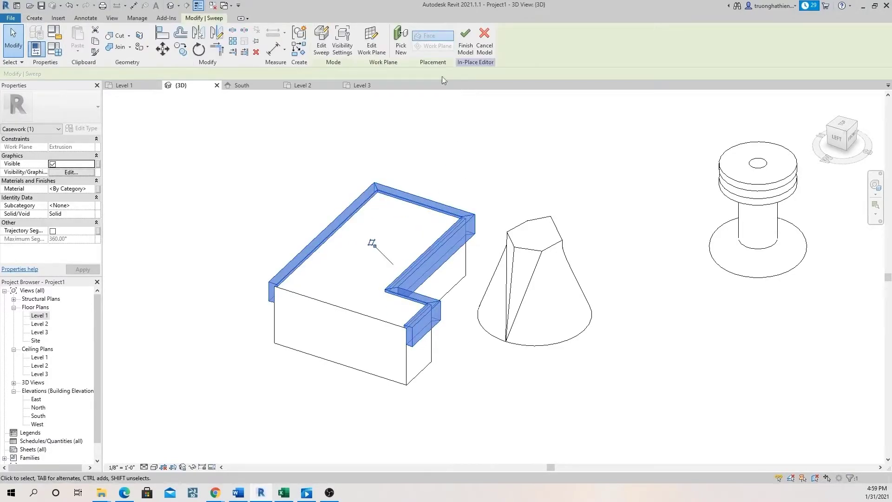
click(321, 50)
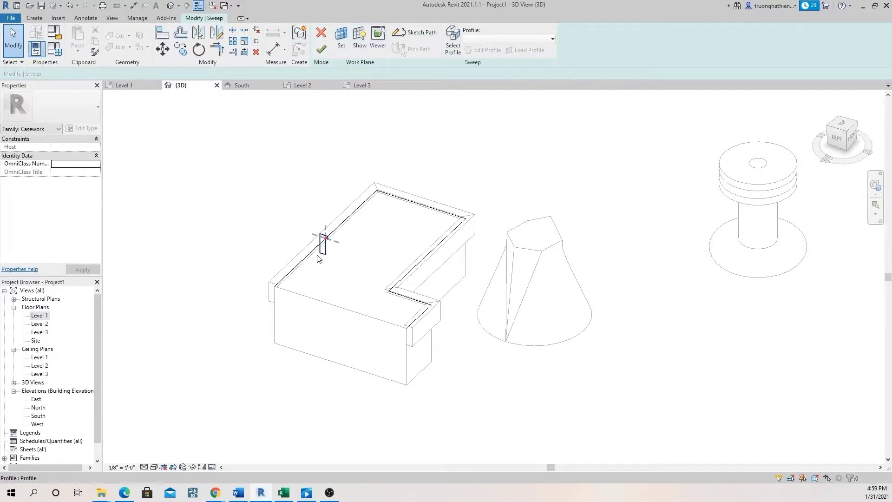
middle_drag(386, 130, 419, 116)
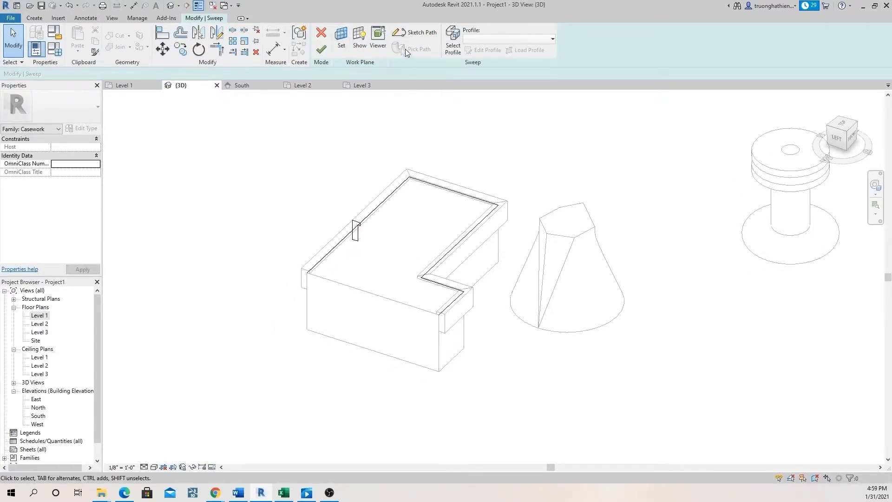
scroll(353, 240, up, 2)
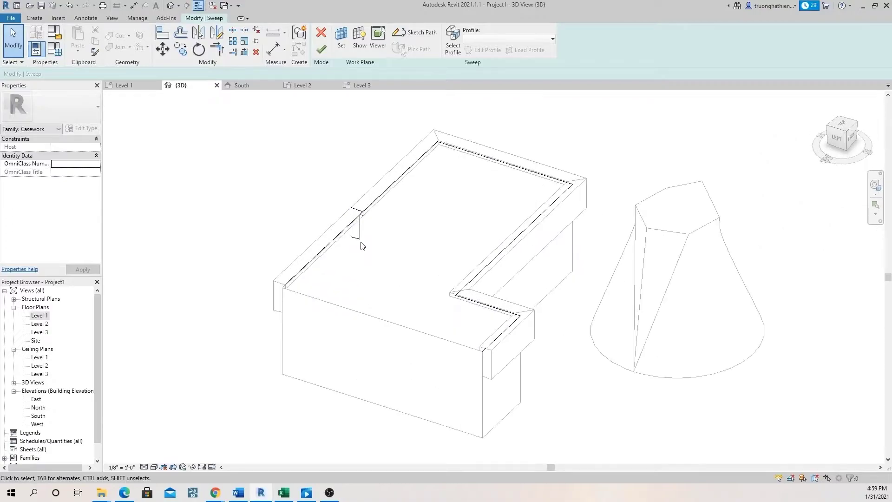
click(360, 240)
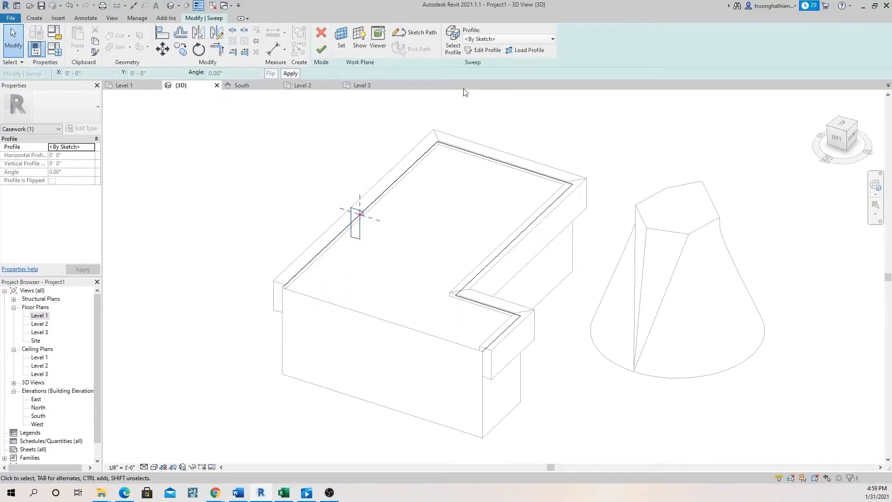
click(486, 51)
scroll(356, 216, up, 4)
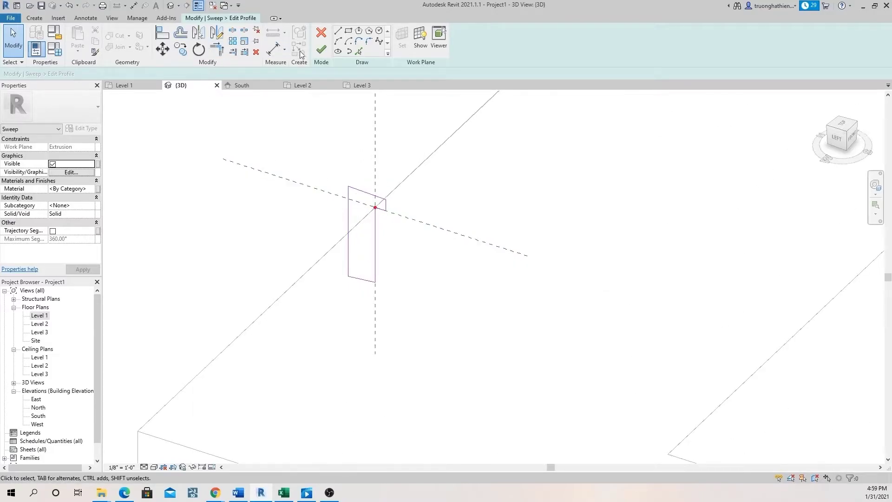
Draw a start-end-radius arc bulging upward between the two ends of the profile's top line.
click(338, 42)
click(349, 187)
scroll(386, 196, up, 2)
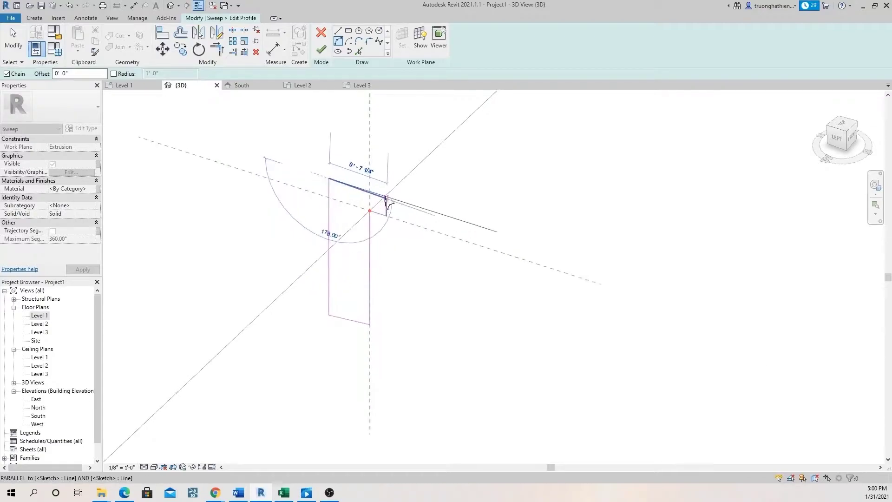
scroll(386, 200, up, 3)
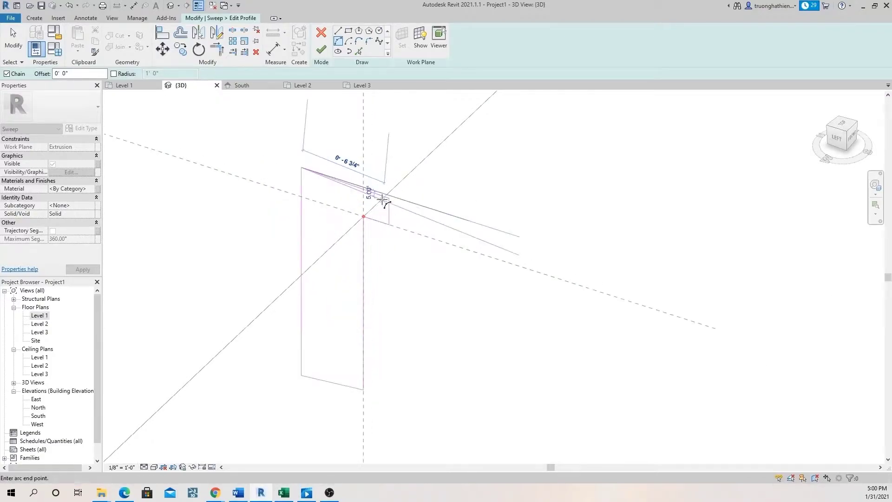
click(393, 198)
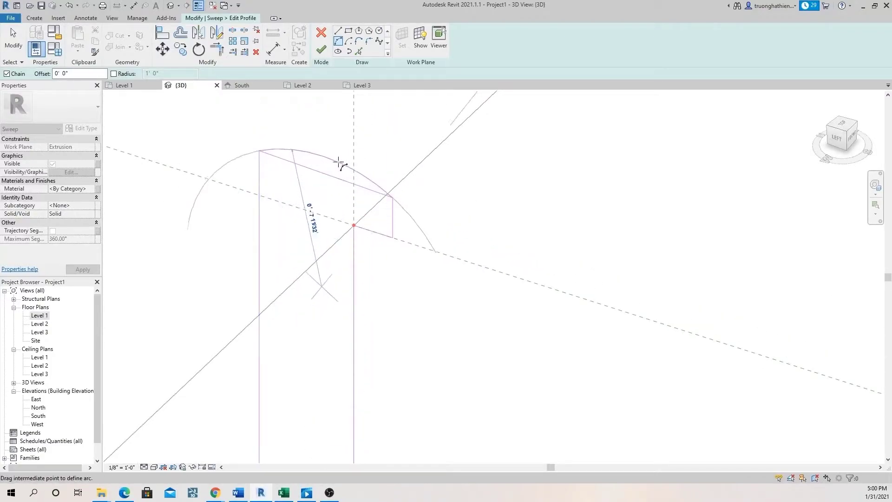
click(350, 148)
shift+middle_drag(402, 173, 406, 202)
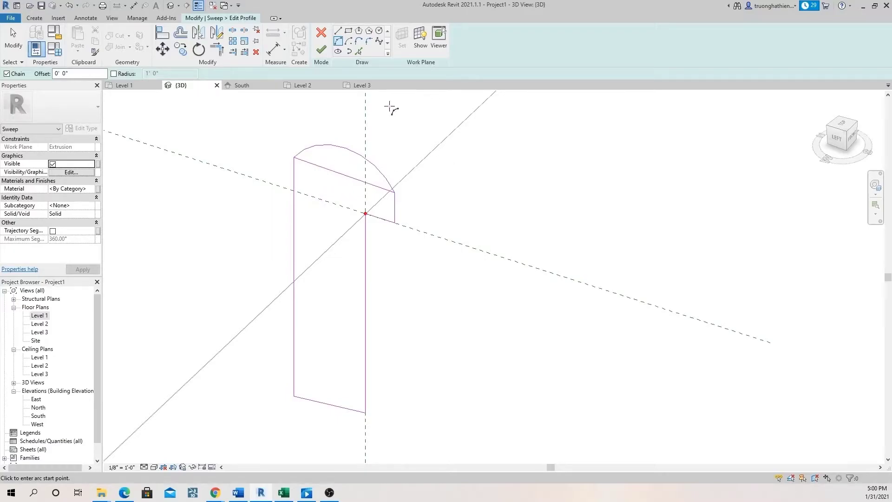
key(Escape)
key(Escape)
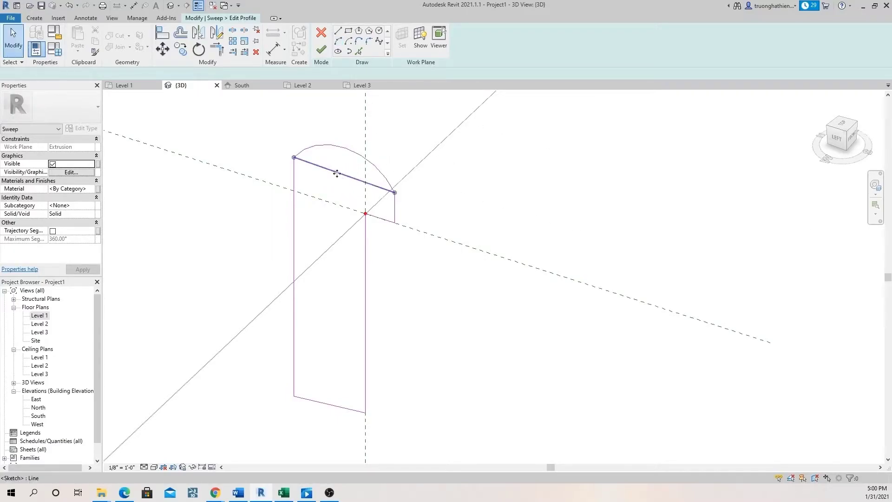
Delete the straight top line beneath the arc and trim the arc to a corner with the short inner vertical line.
click(341, 172)
key(Delete)
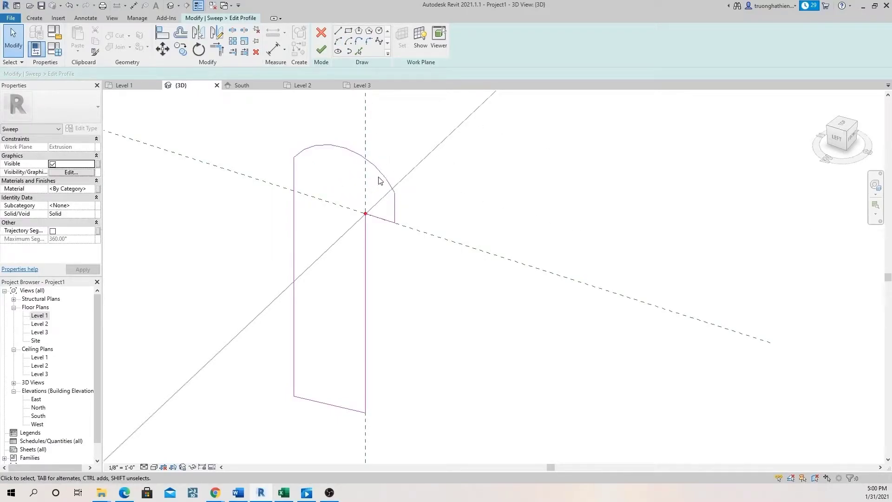
scroll(400, 200, up, 5)
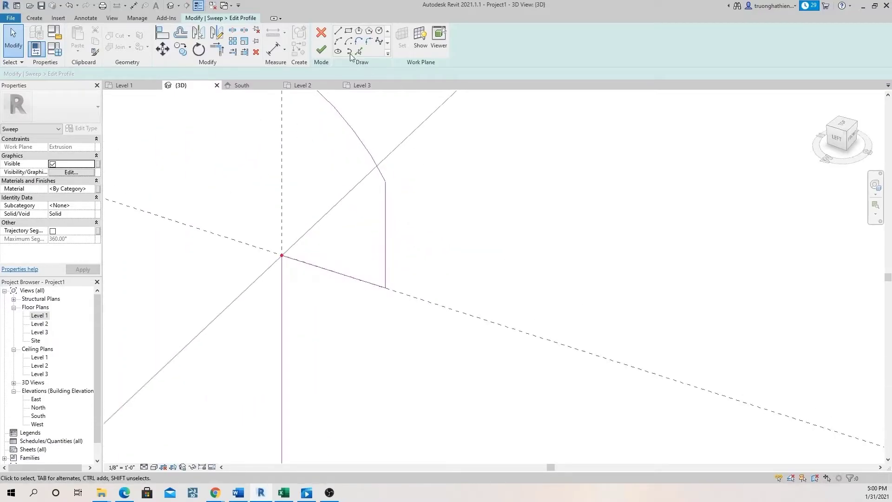
click(222, 52)
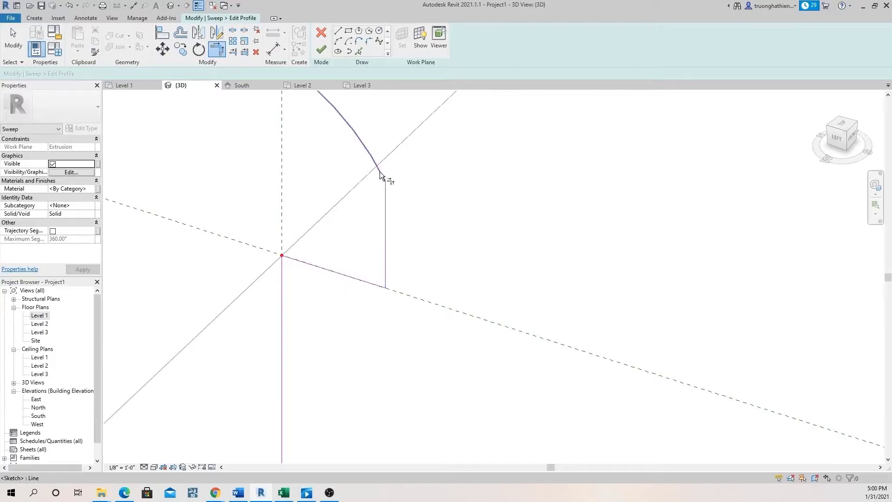
click(382, 180)
click(386, 198)
scroll(428, 207, down, 5)
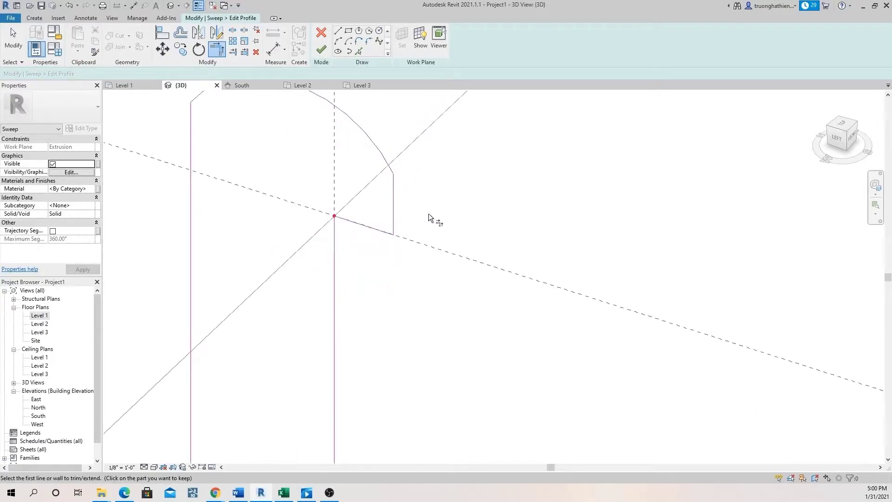
Finish the edited profile sketch and the sweep, then deselect the rounded-top sweep.
click(322, 50)
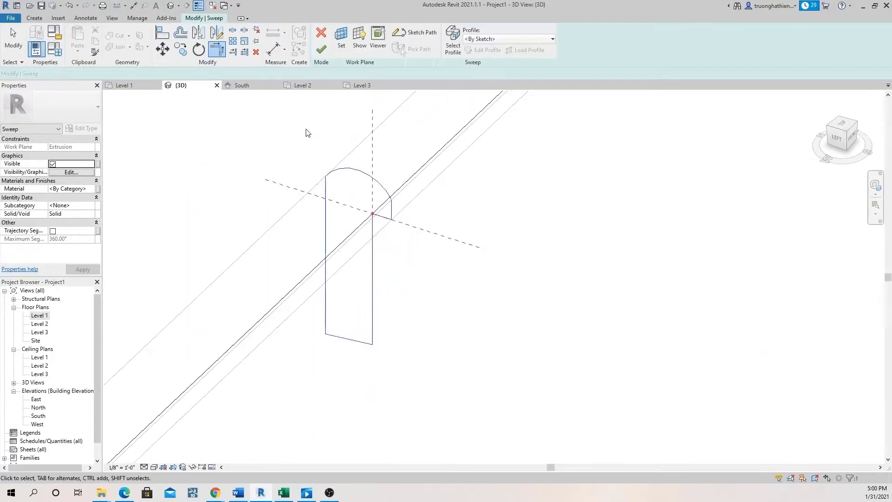
scroll(324, 168, down, 2)
click(321, 49)
middle_drag(689, 299, 335, 189)
scroll(336, 189, down, 2)
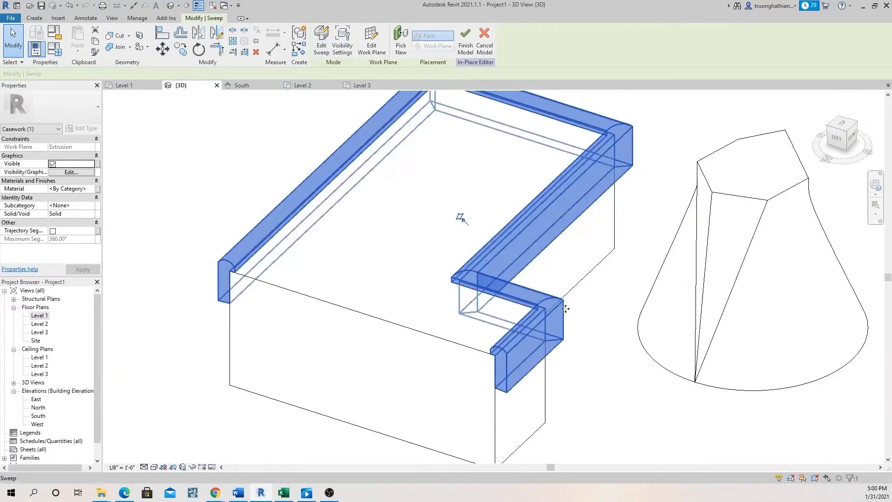
shift+middle_drag(457, 322, 494, 288)
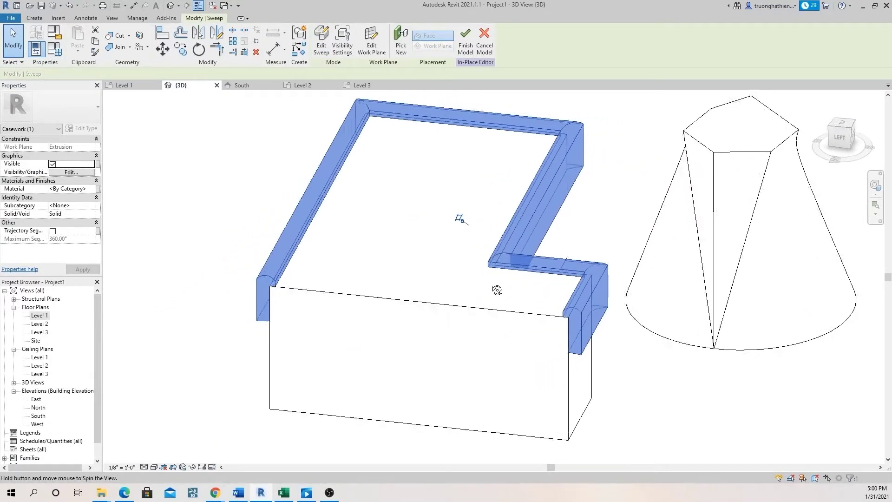
click(235, 215)
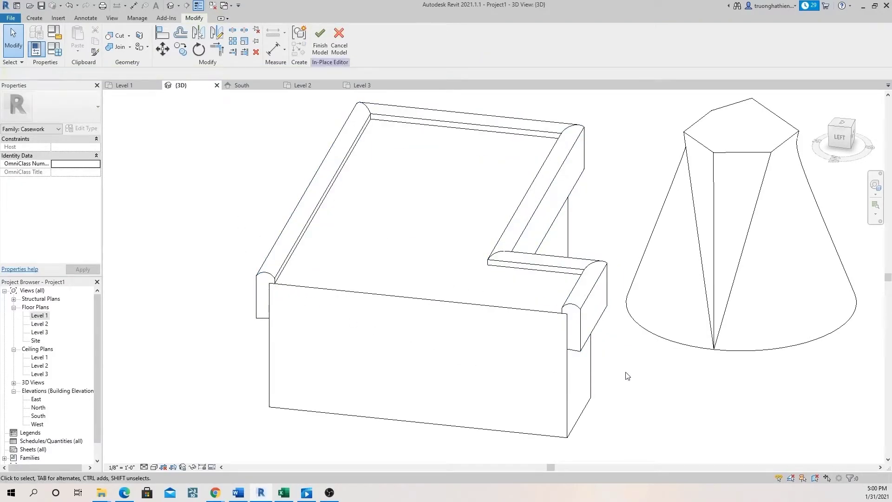
Finish the in-place casework model with the revised sweep.
middle_drag(623, 370, 607, 375)
scroll(470, 293, down, 4)
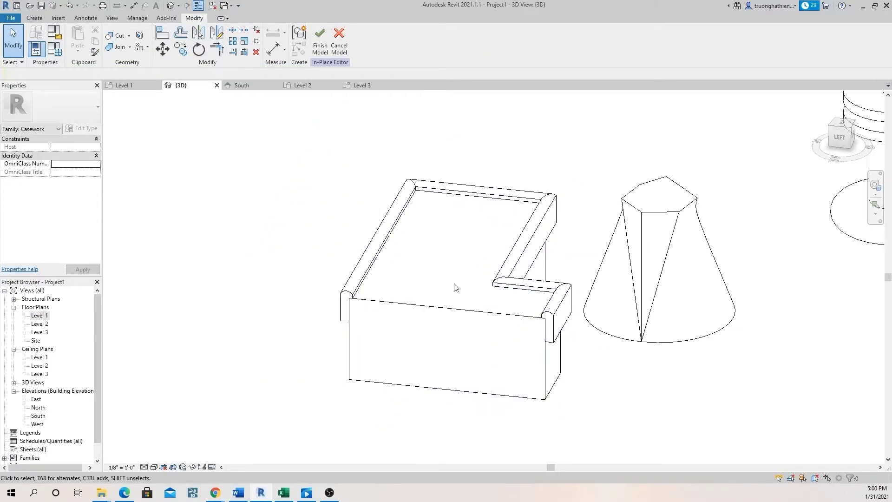
middle_drag(483, 283, 457, 286)
click(319, 51)
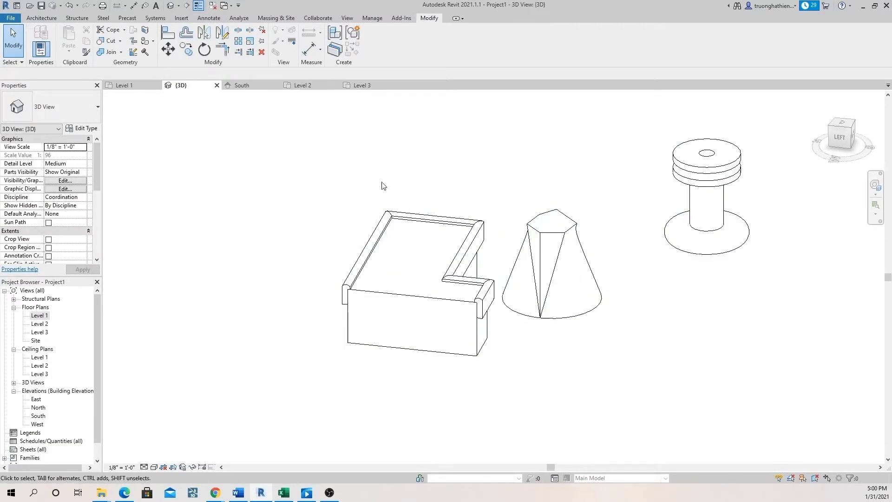
scroll(386, 188, down, 2)
shift+middle_drag(520, 200, 353, 258)
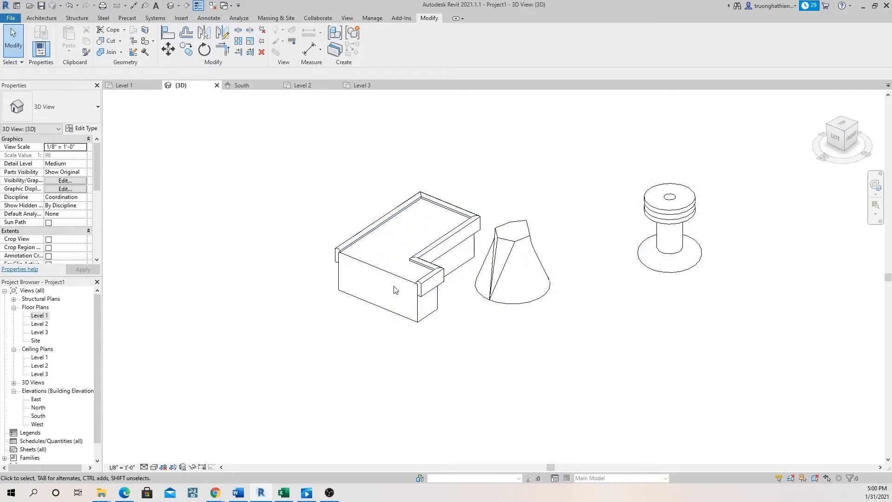
Select the casework and reopen it for in-place editing.
click(351, 257)
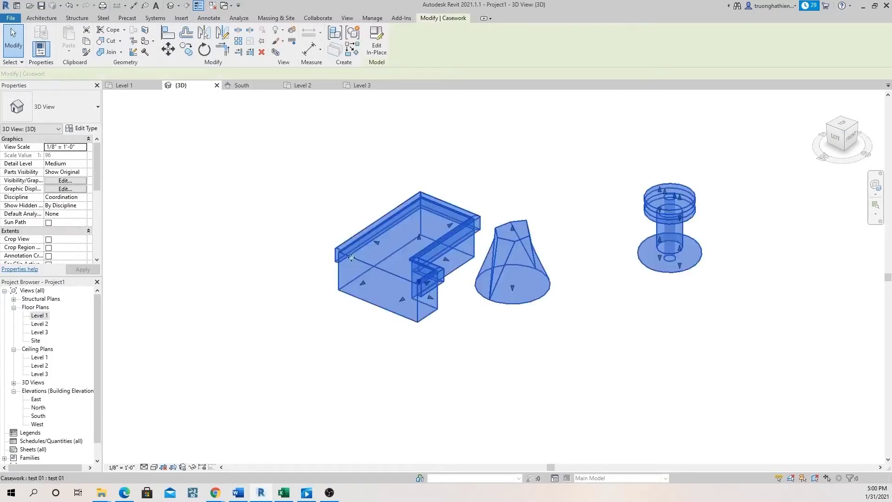
click(45, 18)
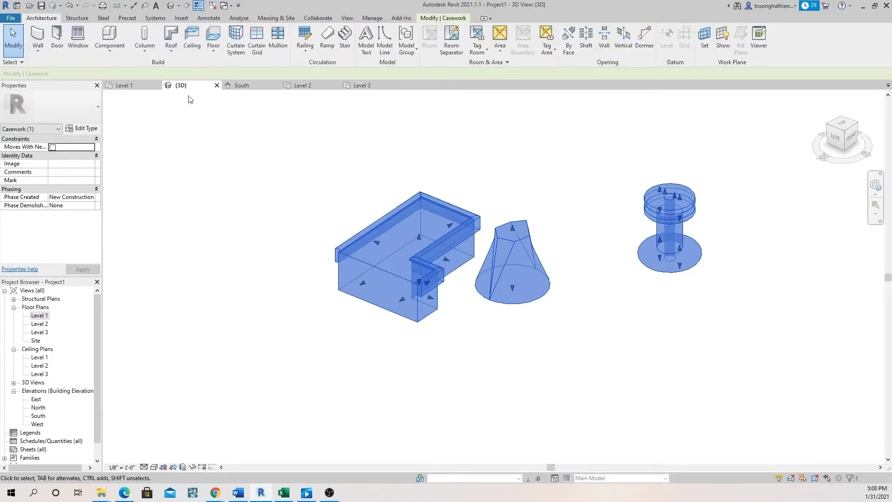
click(382, 224)
click(428, 266)
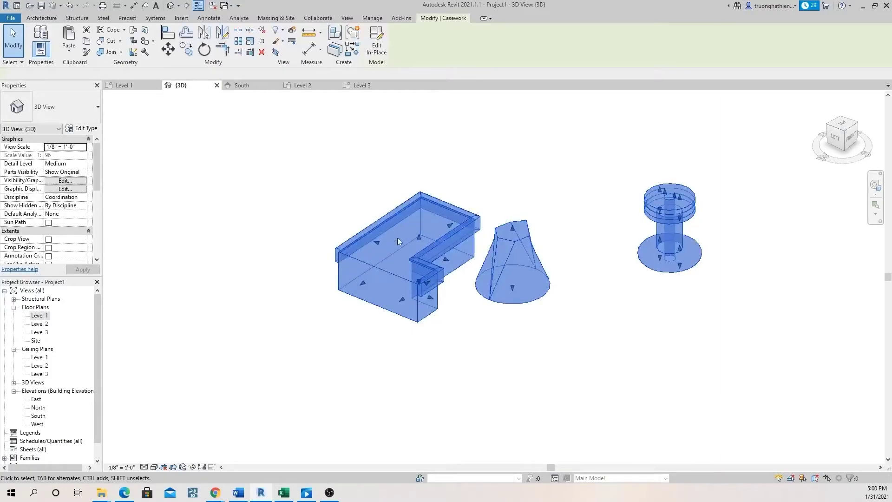
click(375, 47)
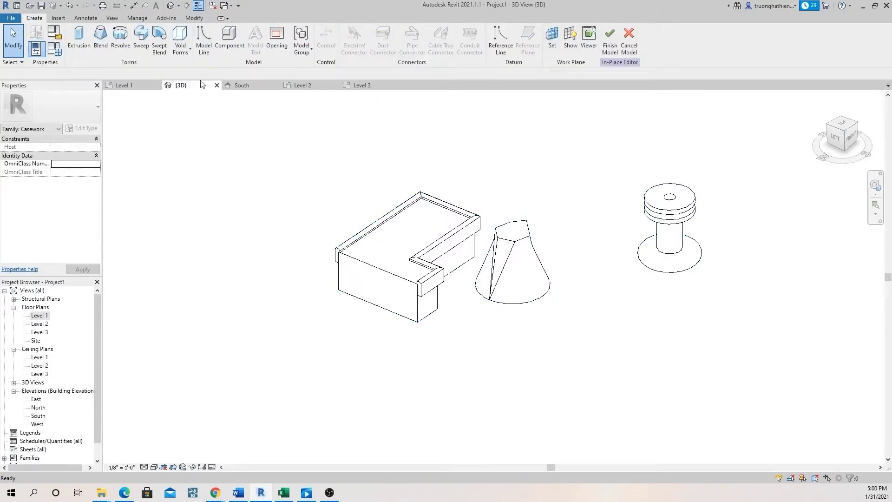
Start a swept blend and sketch a wavy spline path about 34' long in front of the existing casework forms.
click(159, 38)
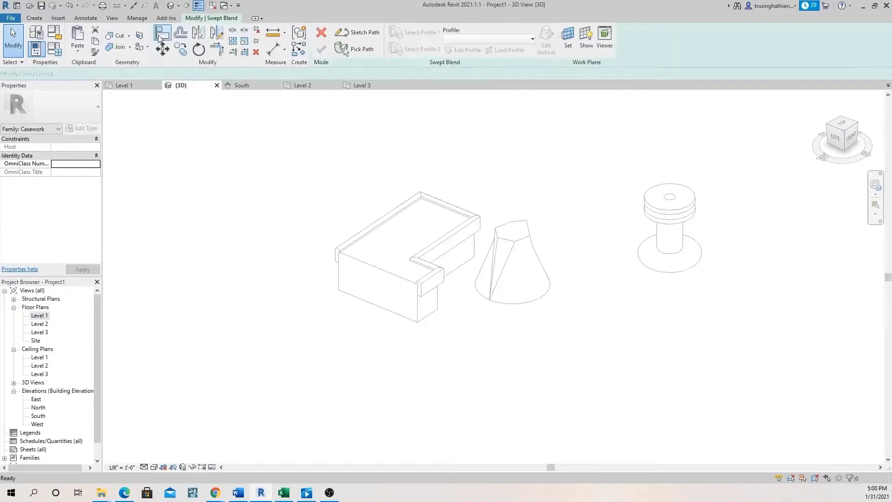
scroll(414, 219, down, 3)
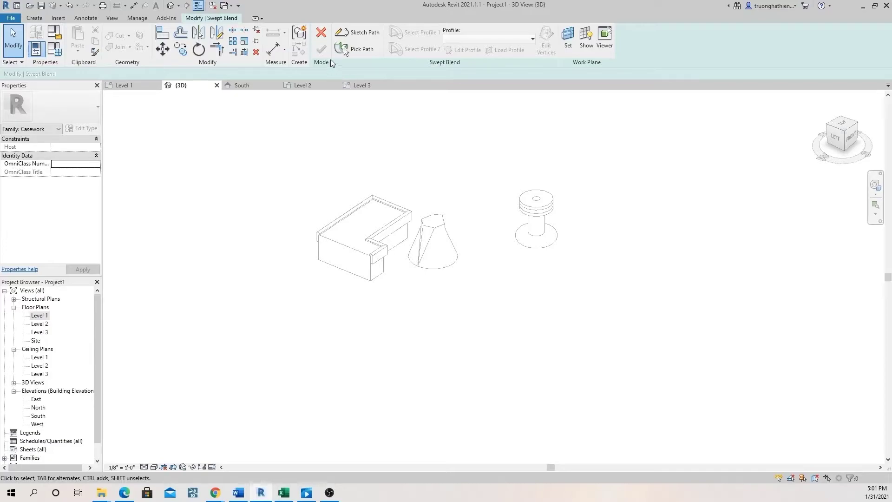
click(359, 33)
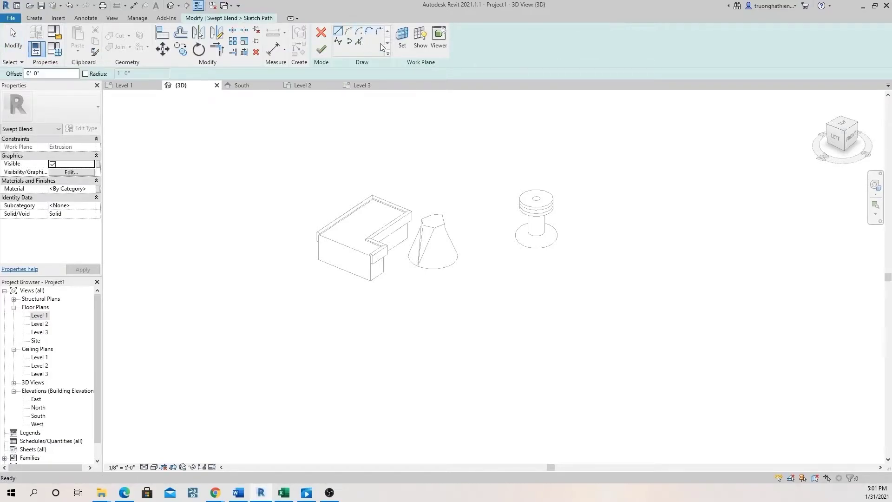
click(337, 42)
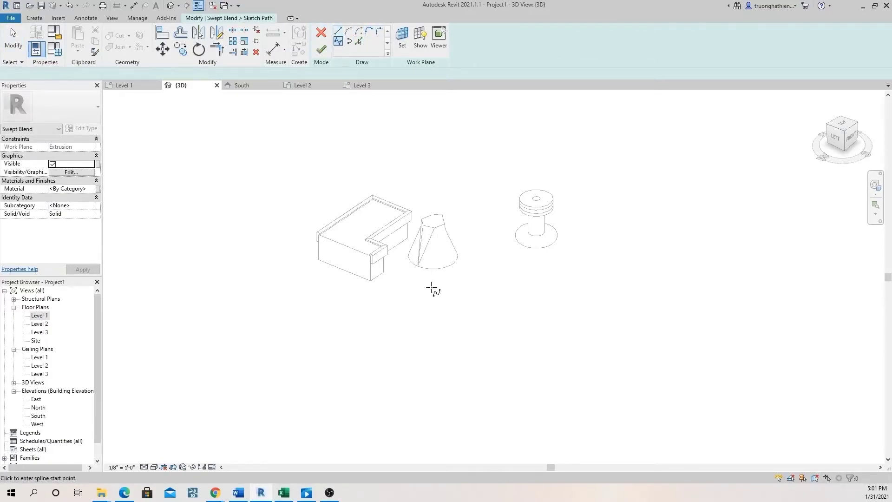
click(432, 290)
click(472, 287)
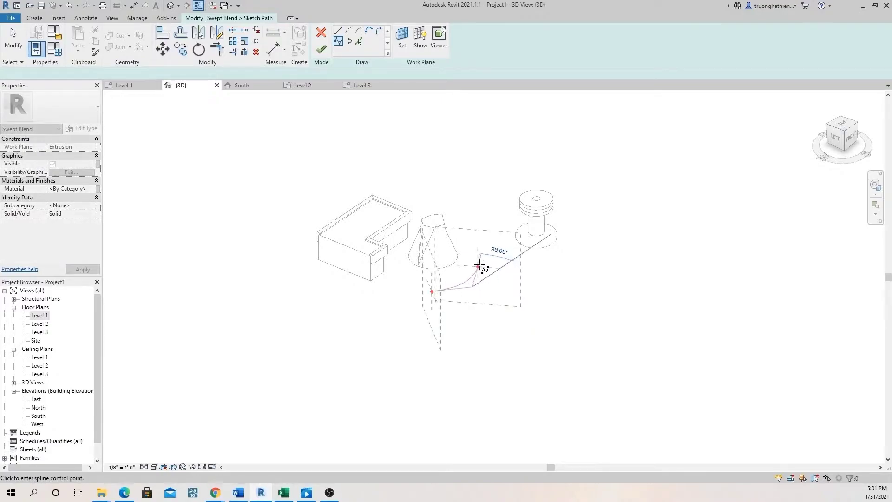
click(481, 259)
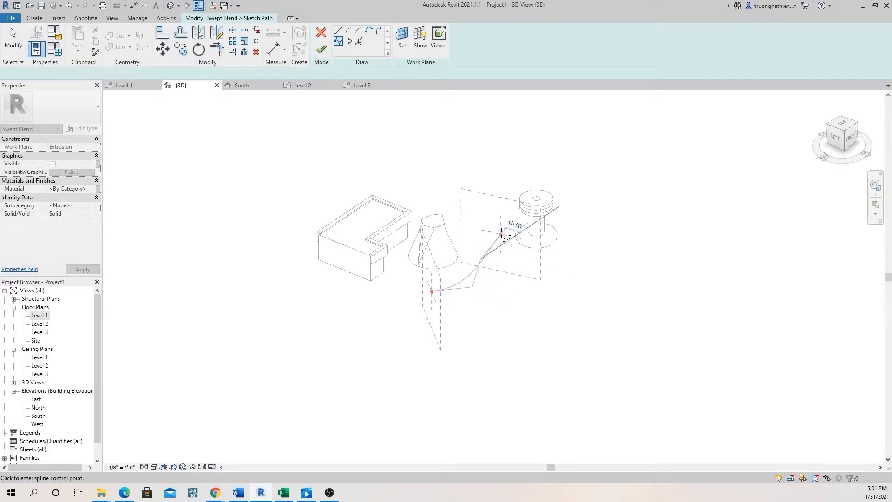
key(Escape)
click(537, 277)
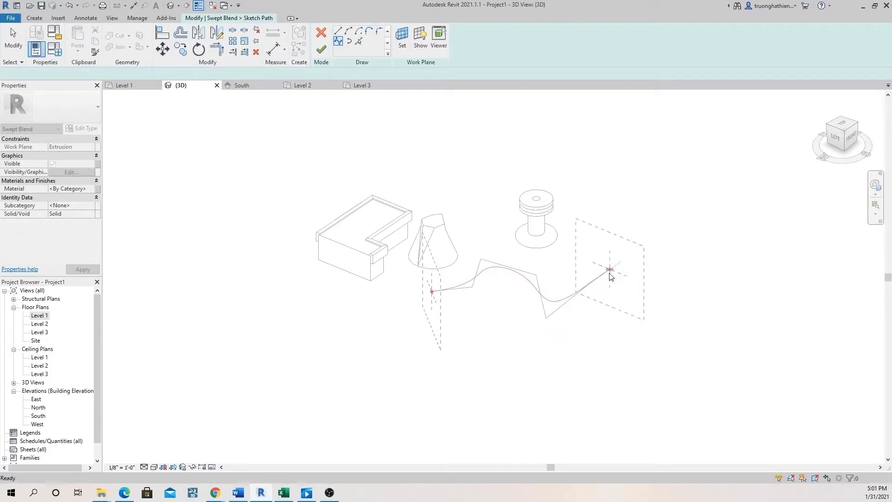
click(590, 278)
key(Escape)
key(Escape)
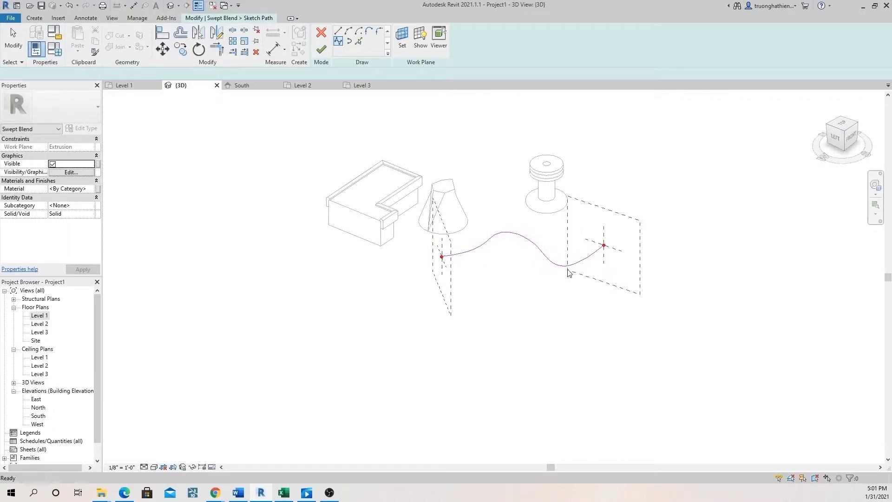
Flatten the spline's curves by moving its control points to a length of about 30', and finish the path sketch.
click(559, 271)
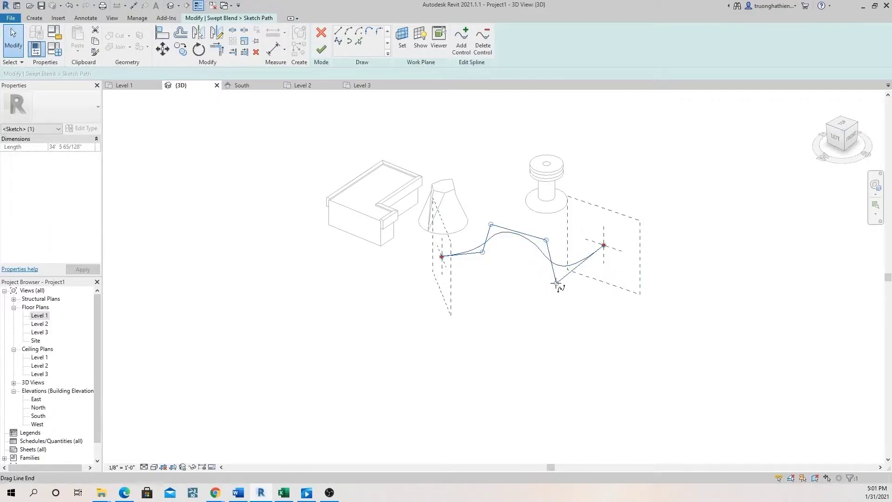
drag(557, 282, 568, 269)
click(524, 234)
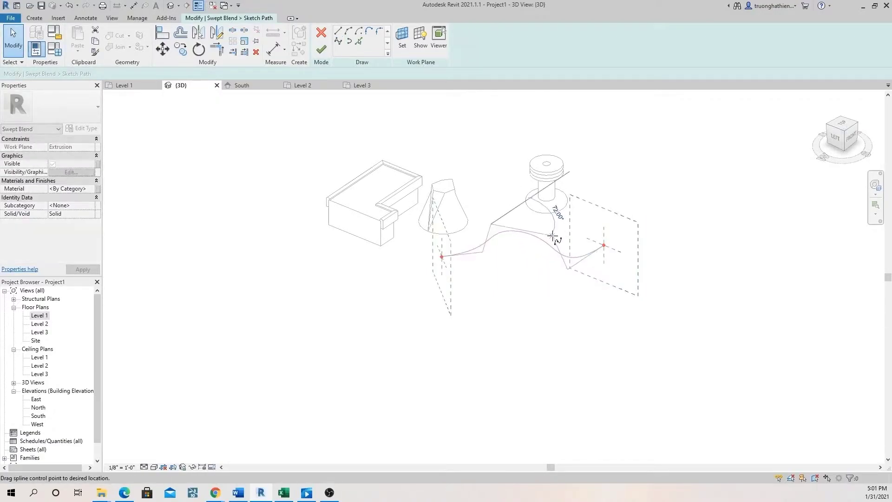
drag(491, 225, 494, 229)
click(454, 255)
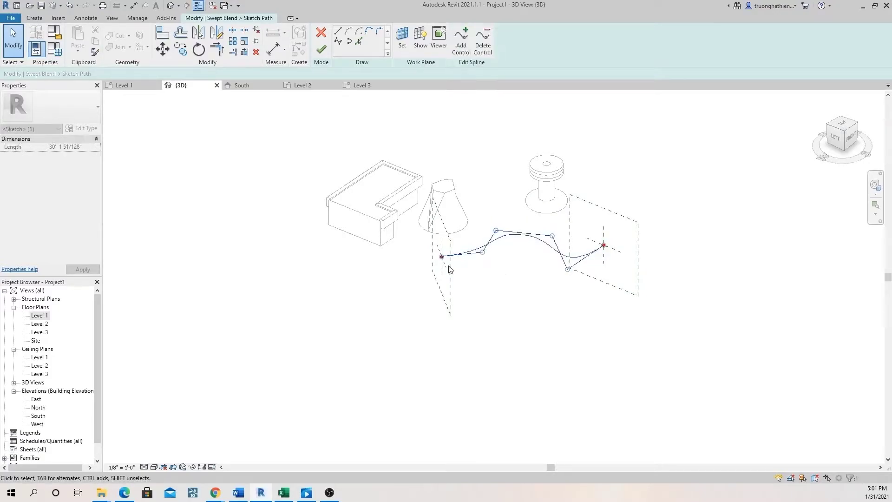
scroll(446, 257, up, 1)
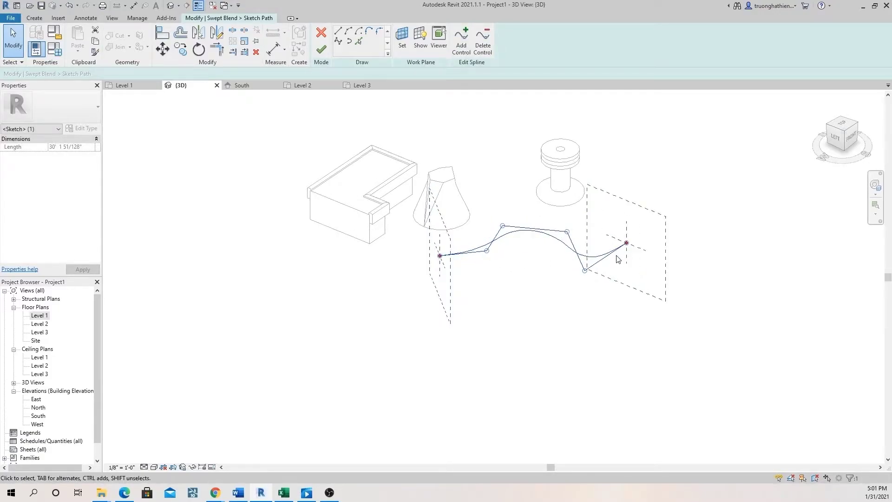
click(322, 49)
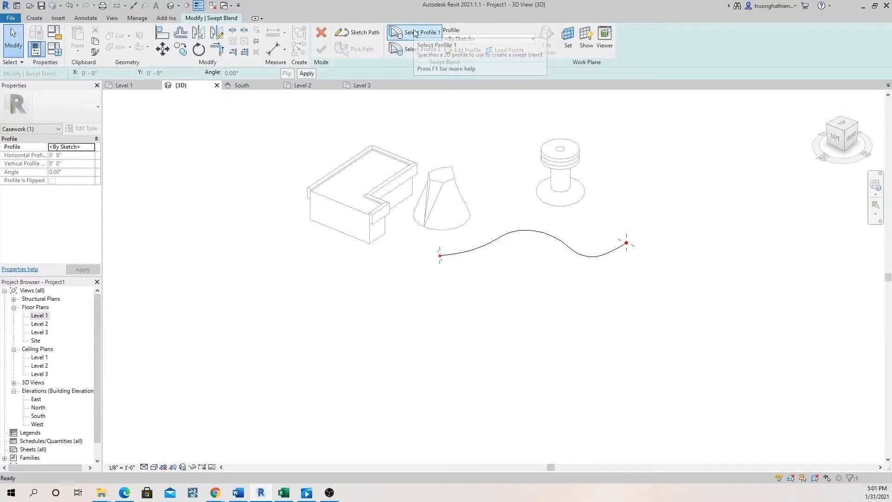
Sketch a small circle centred on the path's start point as profile 1 and finish that profile.
click(412, 46)
click(414, 33)
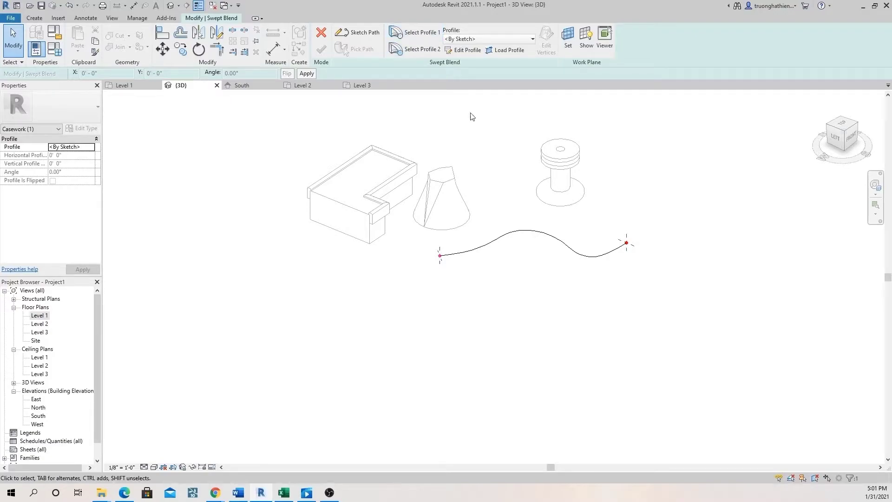
click(415, 36)
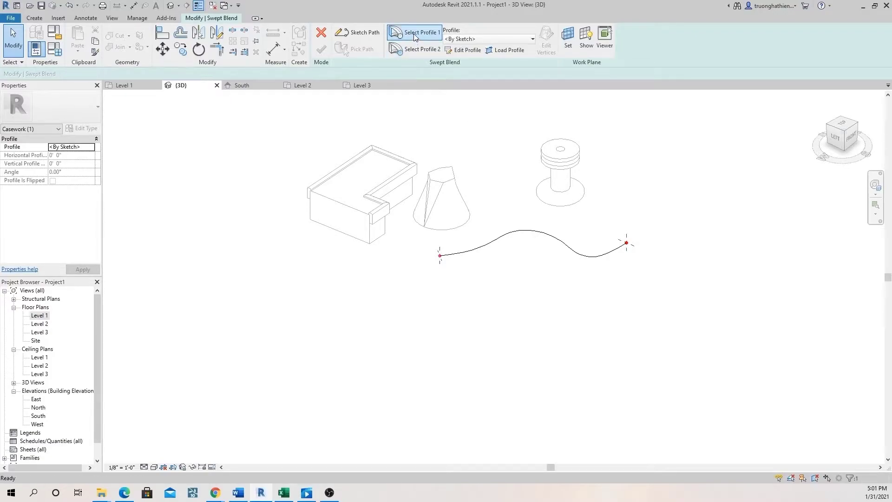
click(462, 51)
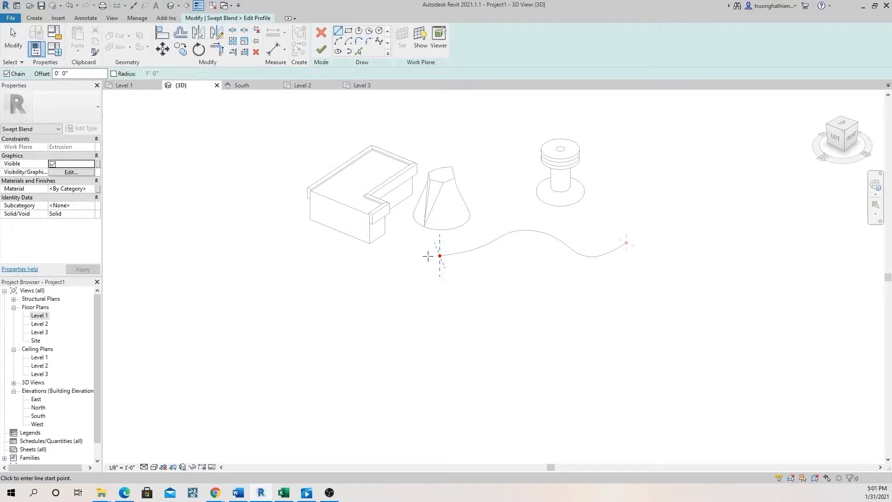
scroll(428, 256, up, 2)
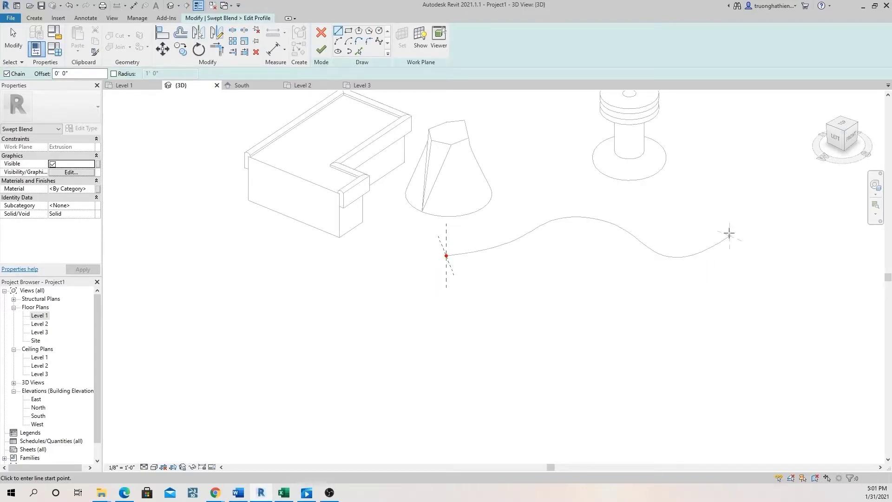
scroll(455, 253, up, 2)
shift+middle_drag(446, 258, 456, 277)
scroll(567, 177, up, 2)
click(379, 31)
click(554, 207)
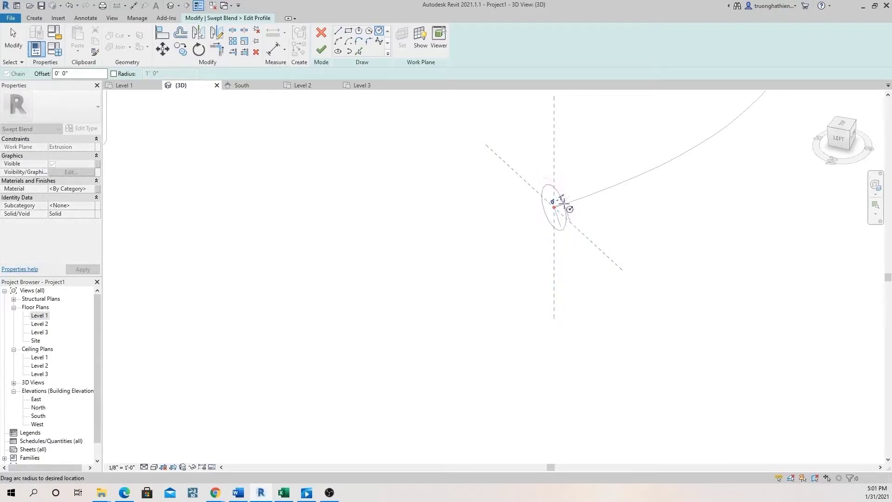
click(563, 203)
scroll(487, 214, down, 5)
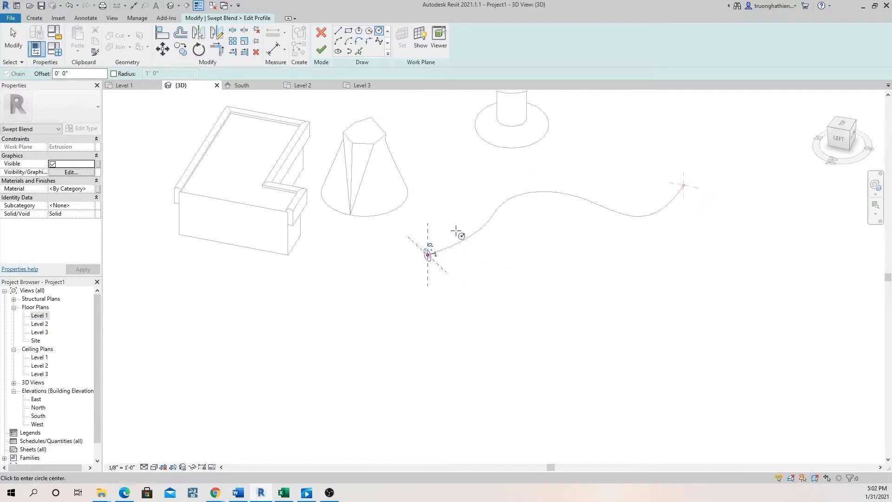
middle_drag(682, 209, 638, 235)
click(322, 50)
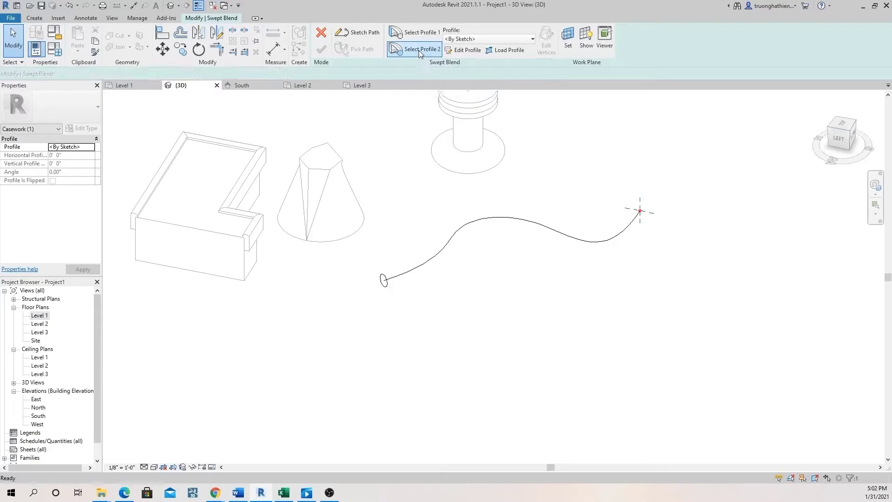
Sketch a 6-sided inscribed polygon centred on the path's far end as profile 2 and finish that profile.
click(466, 50)
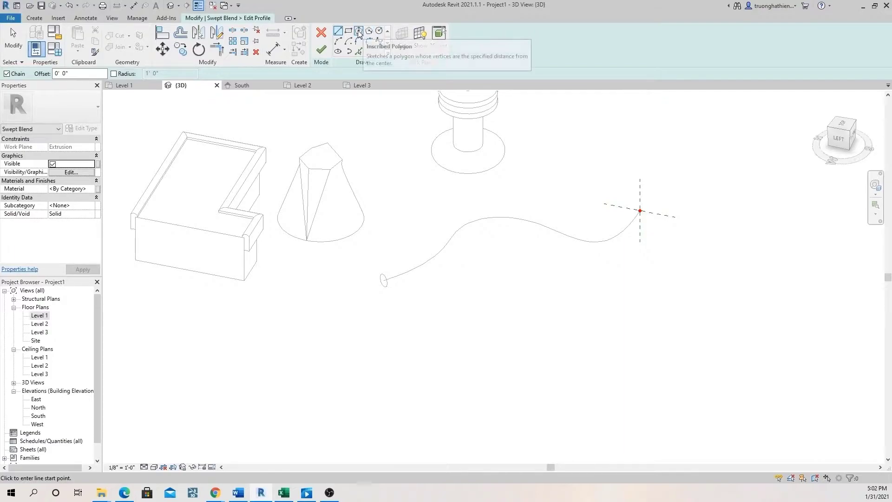
click(358, 30)
scroll(637, 210, up, 2)
click(633, 214)
click(649, 196)
scroll(612, 190, down, 1)
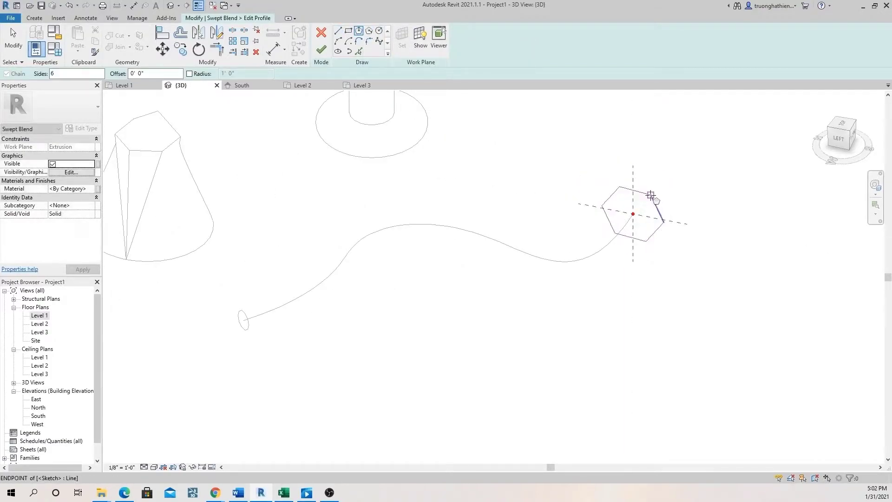
scroll(612, 191, down, 1)
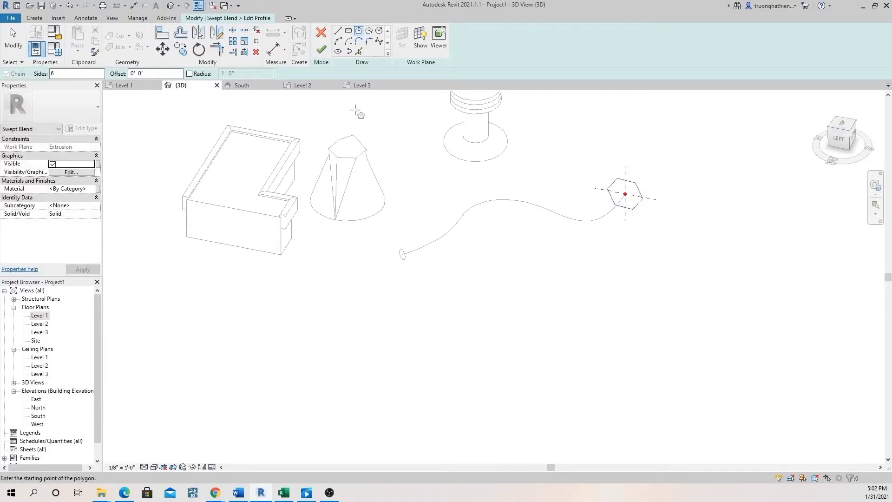
click(322, 51)
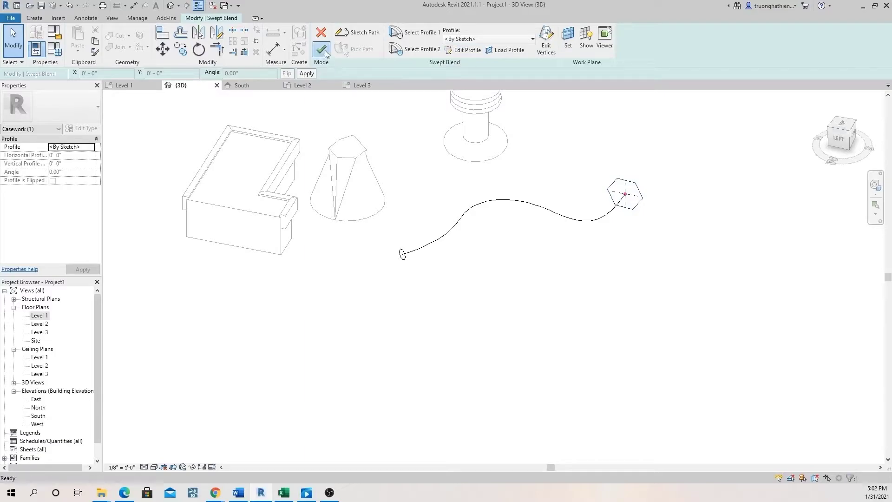
Finish the swept blend, deselect it and view its shape from several angles.
click(321, 49)
scroll(539, 267, down, 1)
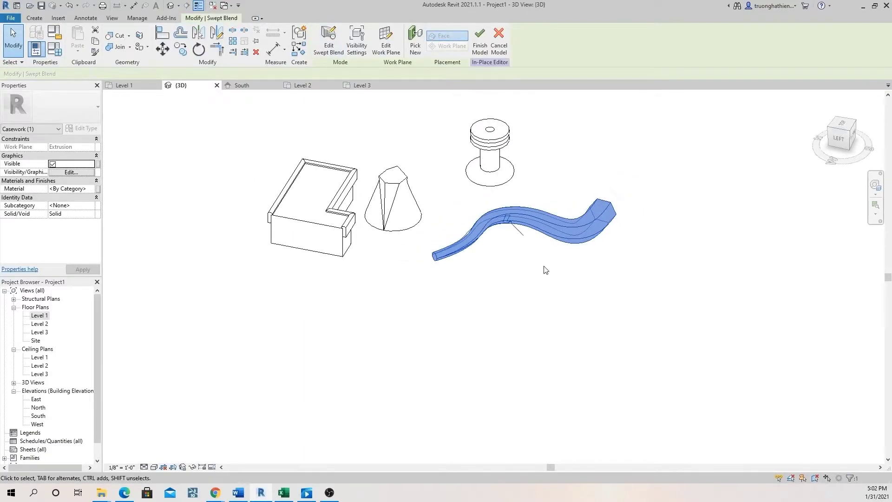
click(608, 270)
shift+middle_drag(613, 274, 444, 247)
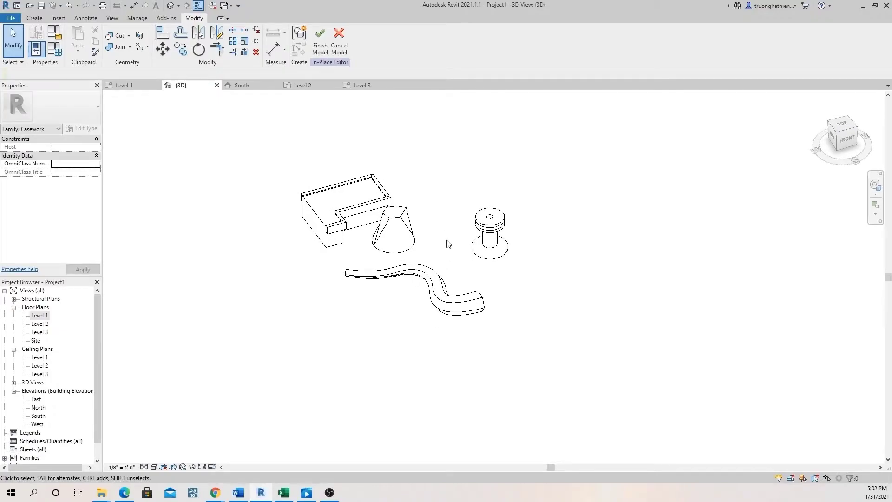
scroll(454, 207, down, 1)
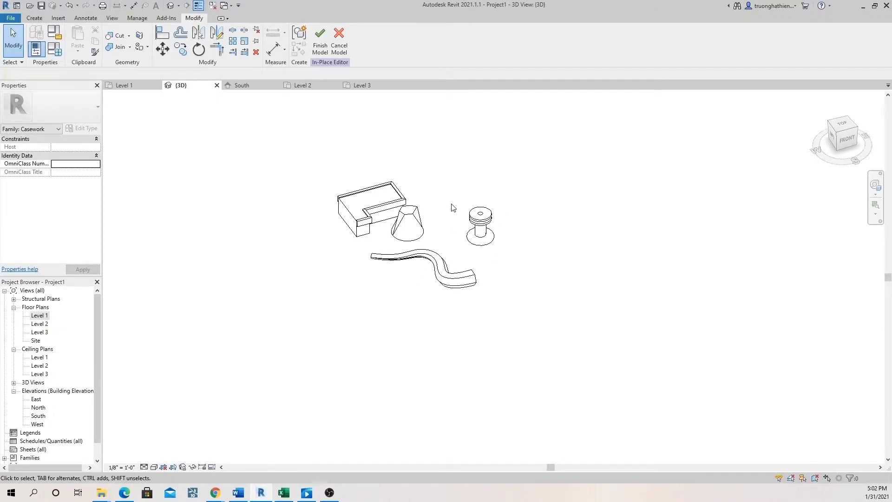
shift+middle_drag(449, 208, 428, 236)
scroll(363, 228, up, 5)
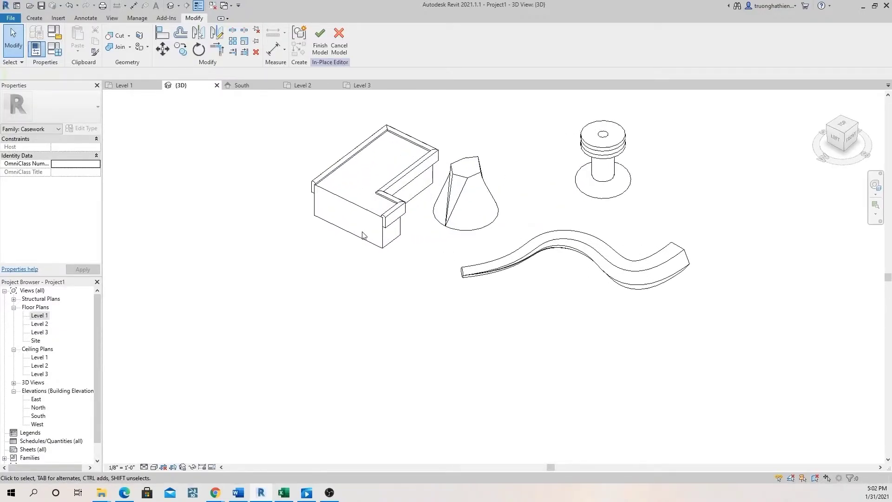
click(32, 19)
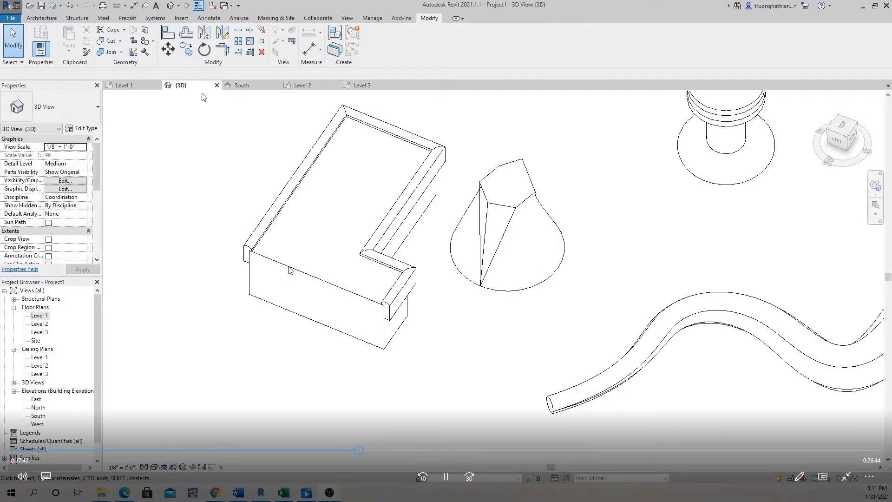
Reopen the casework for in-place editing, start a void extrusion and open the Level 1 floor plan for its sketch.
click(335, 289)
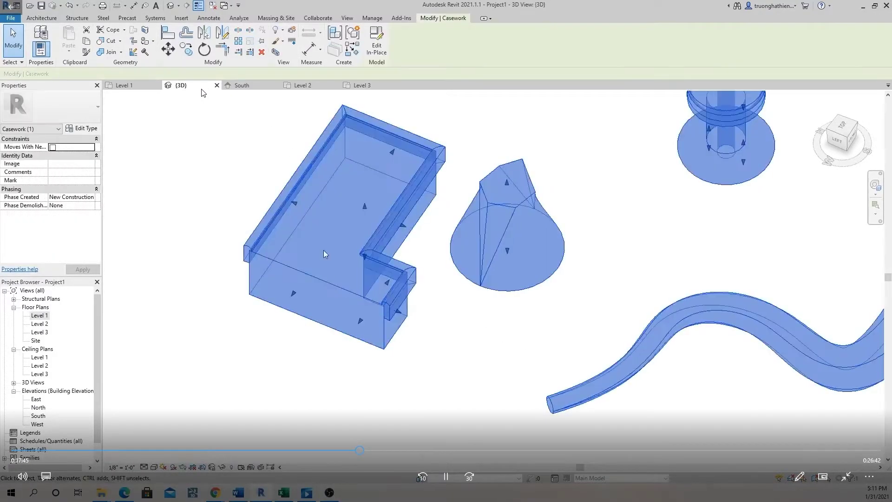
click(377, 50)
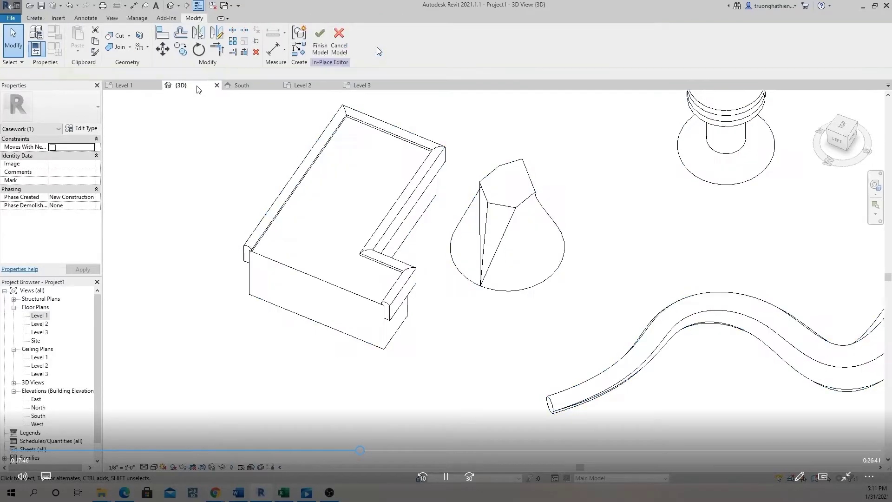
click(32, 19)
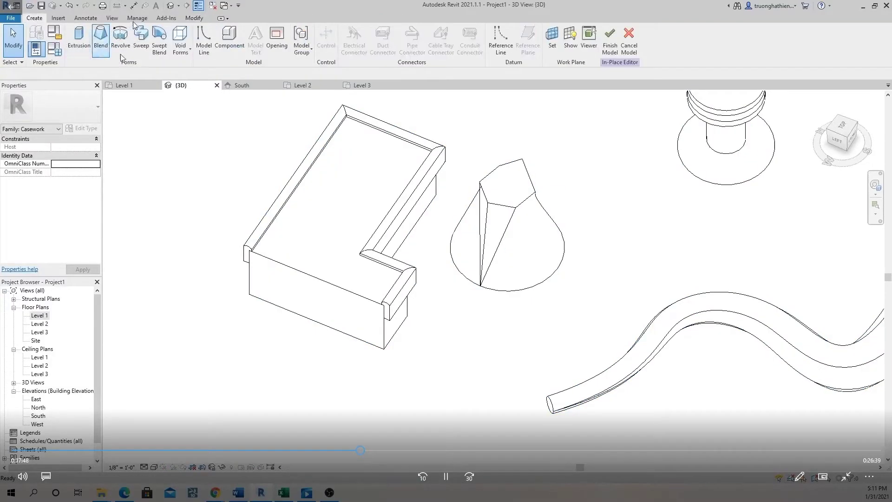
click(186, 54)
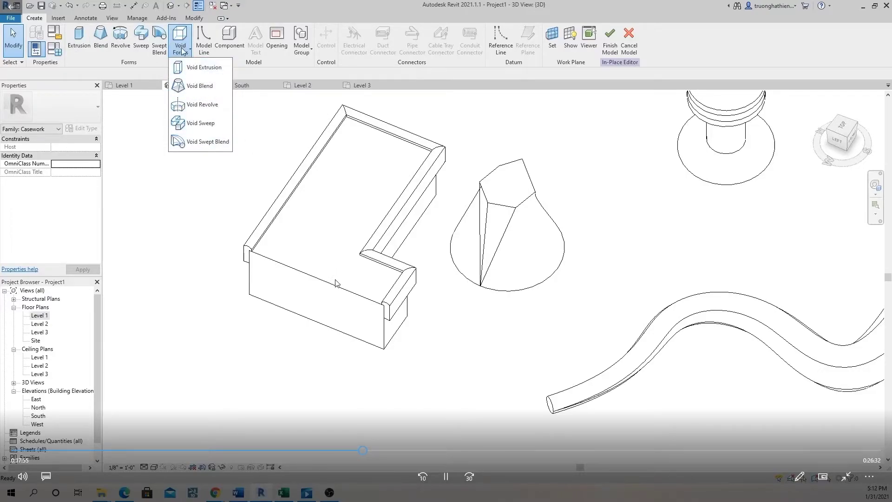
click(201, 68)
scroll(363, 241, down, 2)
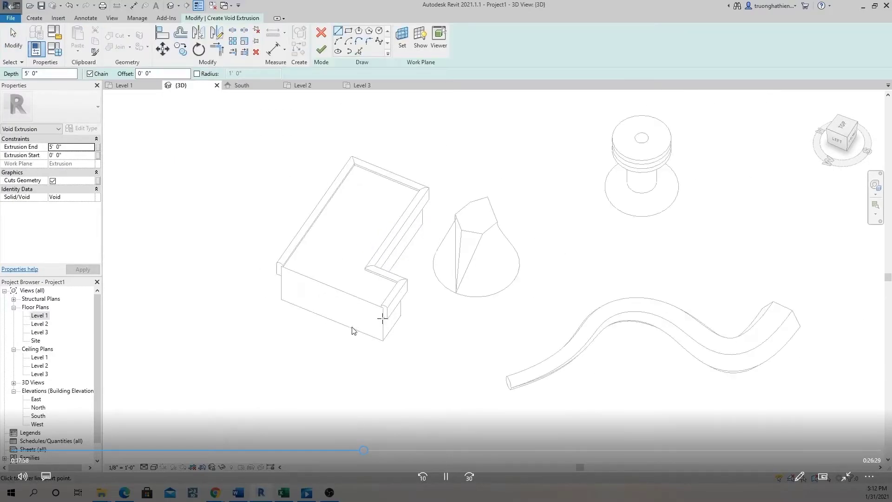
double_click(39, 316)
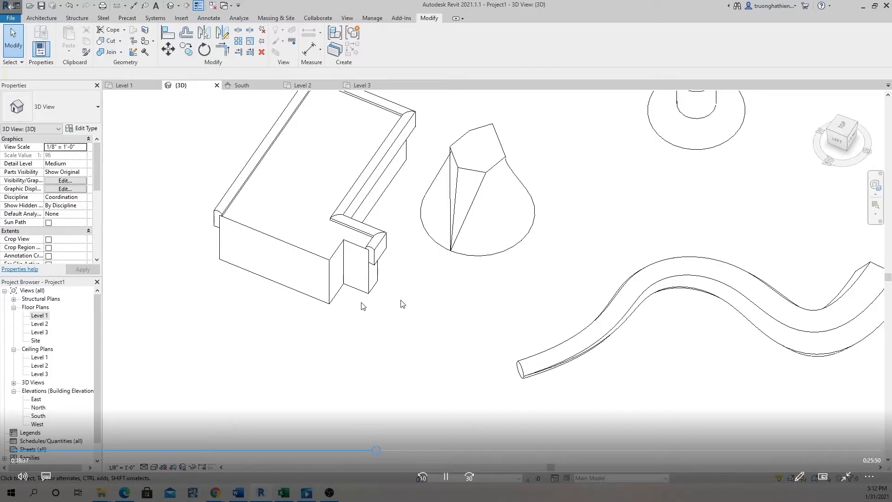
click(347, 310)
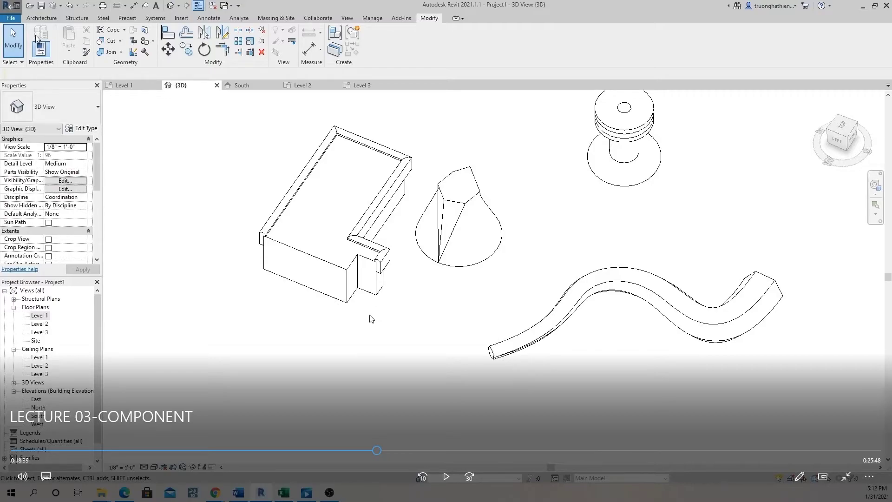
click(445, 475)
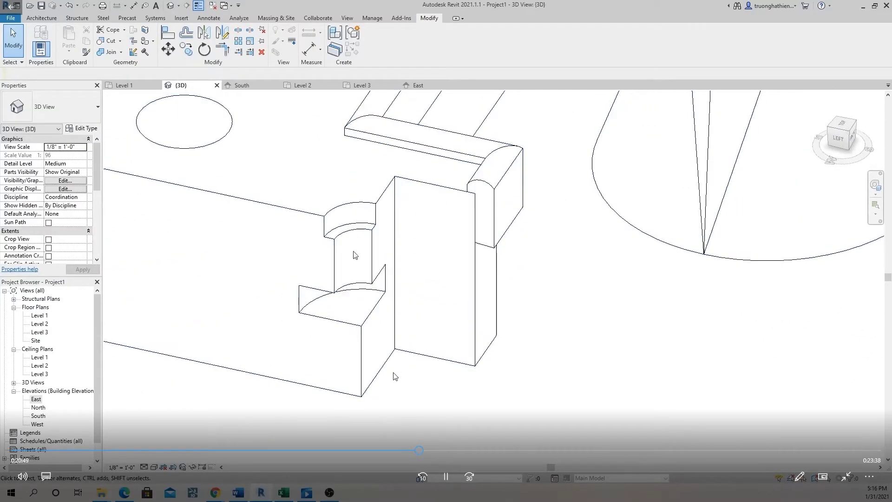
click(446, 476)
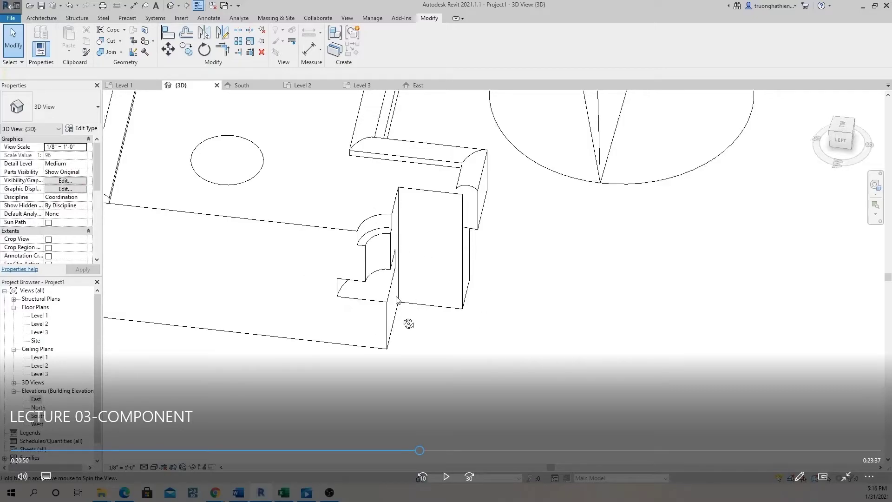
click(445, 476)
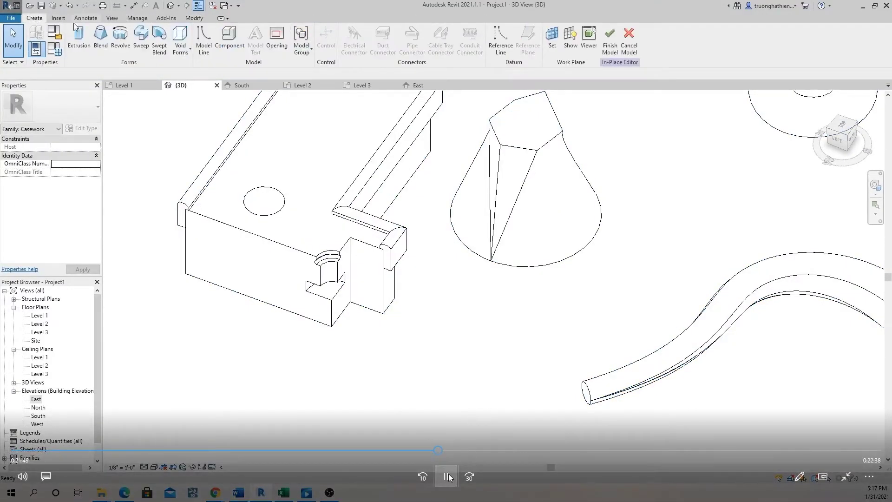
click(447, 477)
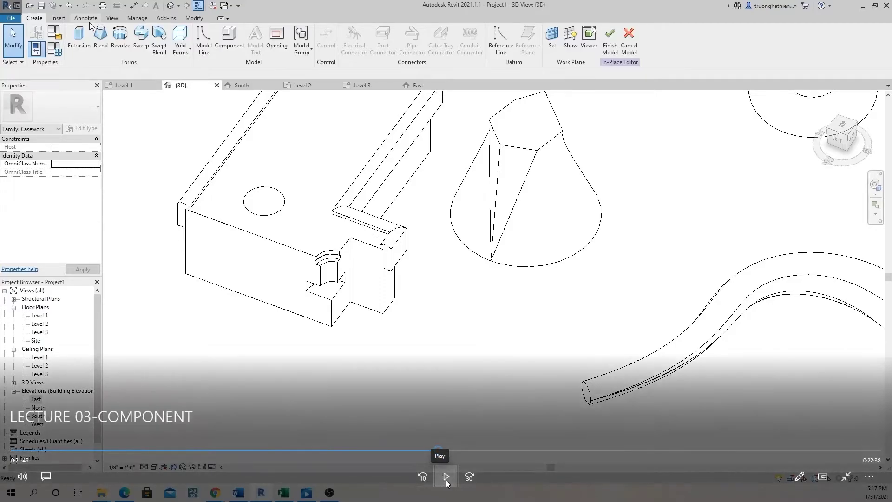
click(449, 477)
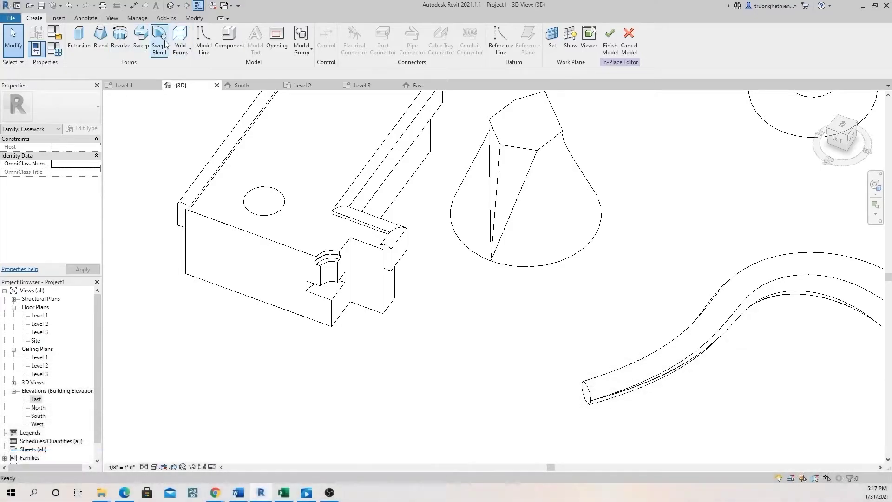
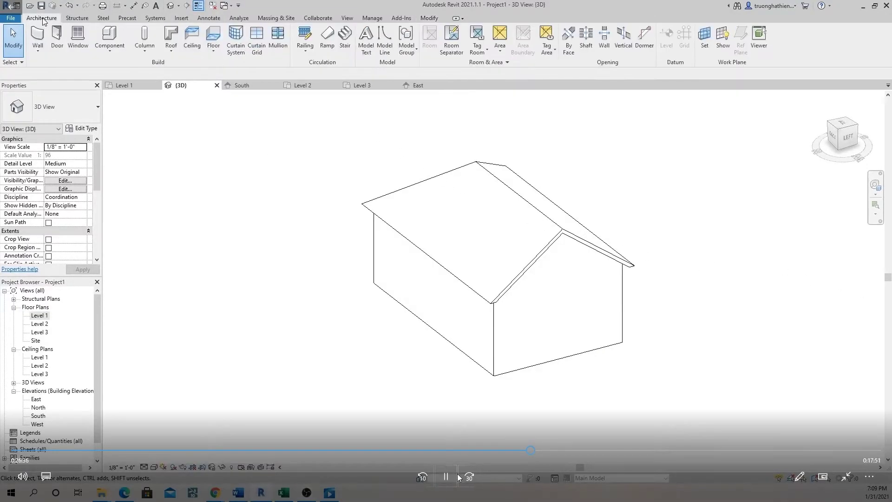
click(456, 475)
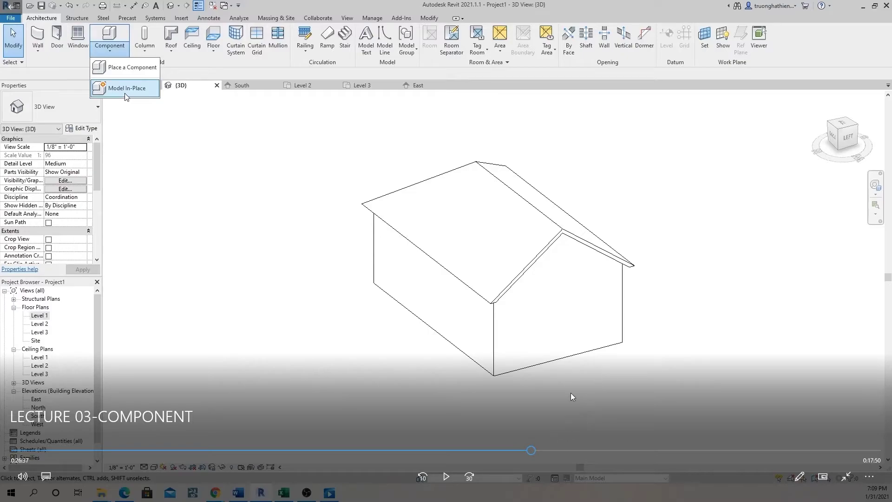
click(445, 477)
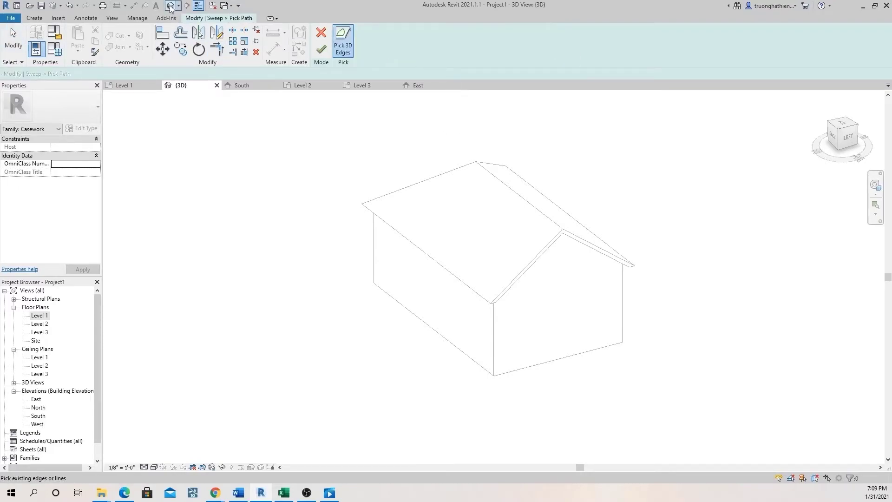
Pick the roof's eave edges, including the short returns at the gable corners, as the sweep path and finish the path.
scroll(495, 304, up, 4)
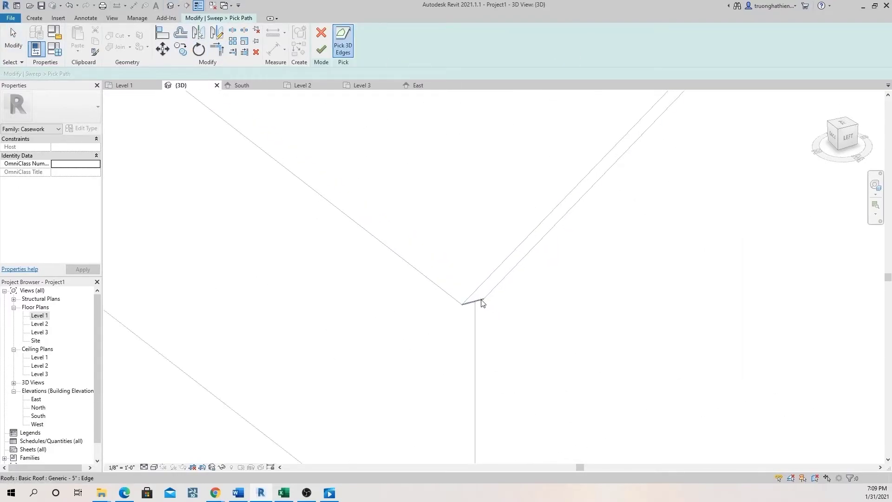
click(480, 301)
scroll(493, 307, down, 5)
scroll(612, 278, up, 4)
scroll(344, 230, down, 4)
shift+middle_drag(324, 243, 544, 253)
scroll(408, 279, up, 5)
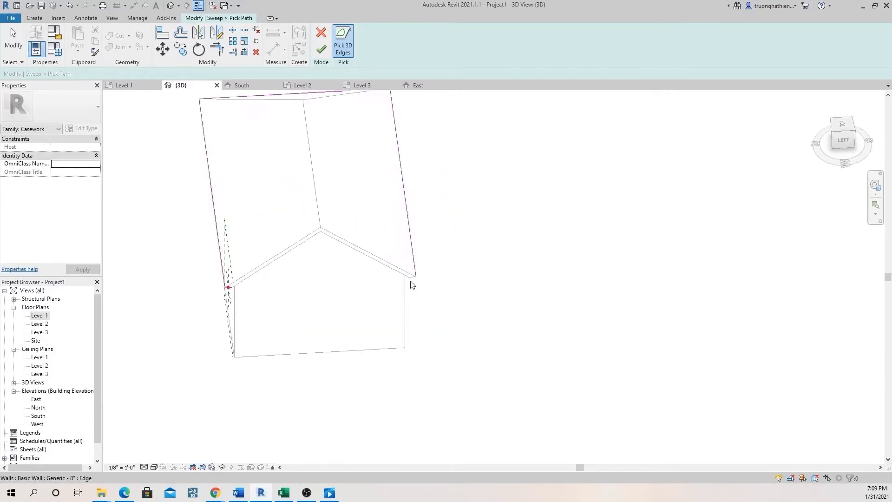
scroll(480, 281, down, 4)
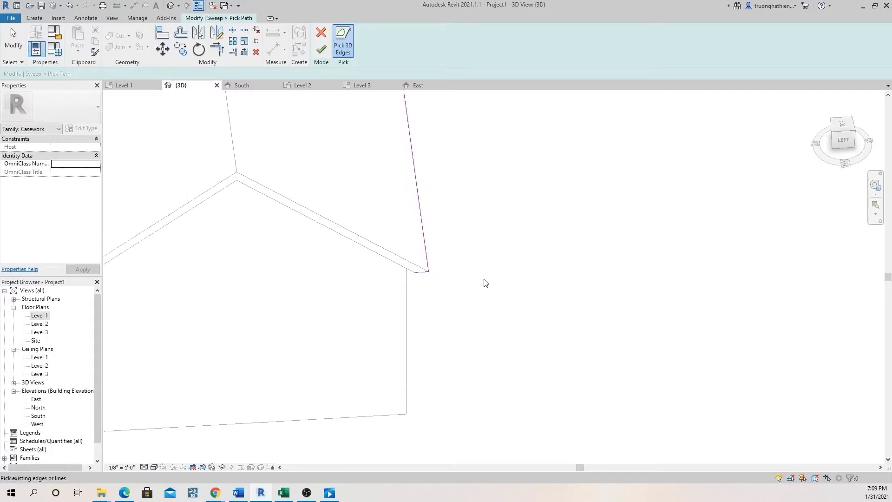
scroll(304, 288, up, 3)
scroll(305, 289, up, 2)
shift+middle_drag(303, 296, 455, 290)
scroll(455, 290, down, 2)
scroll(531, 329, up, 2)
scroll(557, 309, up, 1)
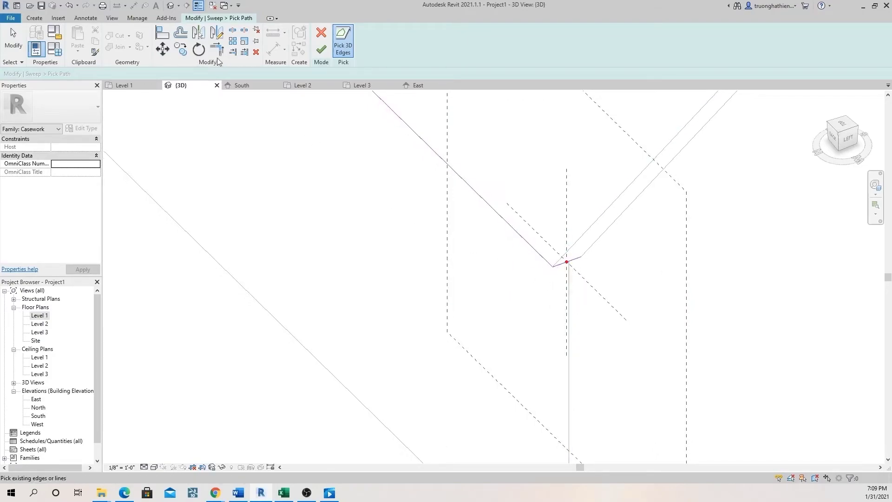
click(321, 49)
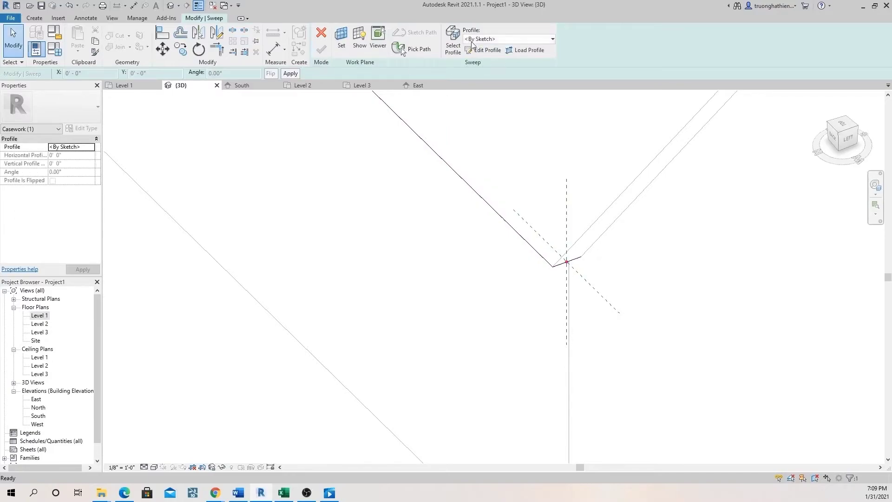
Sketch a closed rectangular sweep profile about 4" wide and 6" high below the path's origin point, and finish the profile.
click(483, 50)
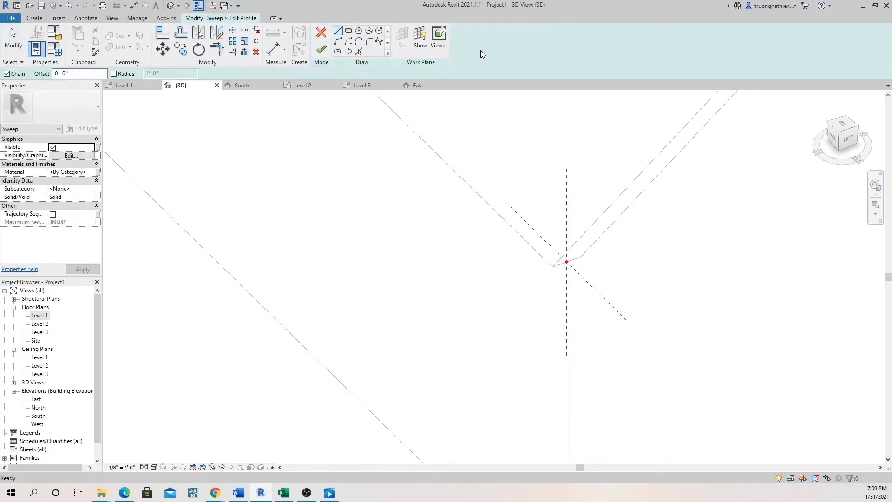
scroll(576, 270, up, 3)
middle_drag(577, 270, 571, 219)
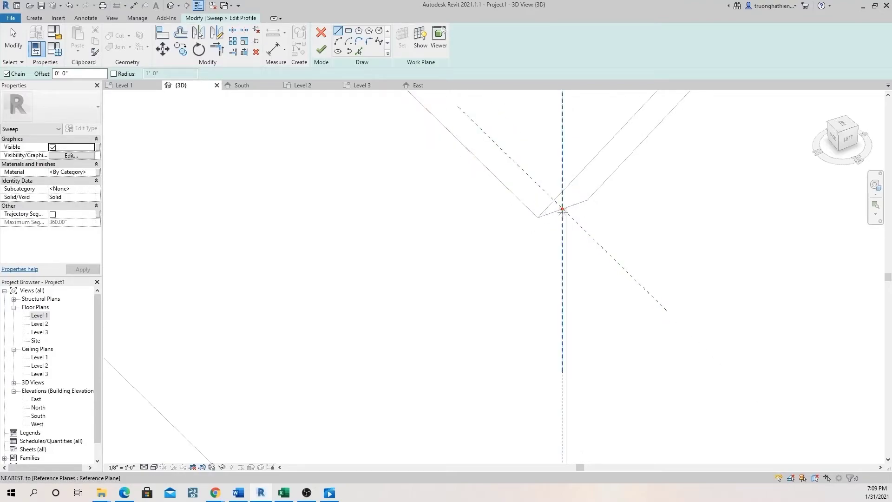
click(563, 209)
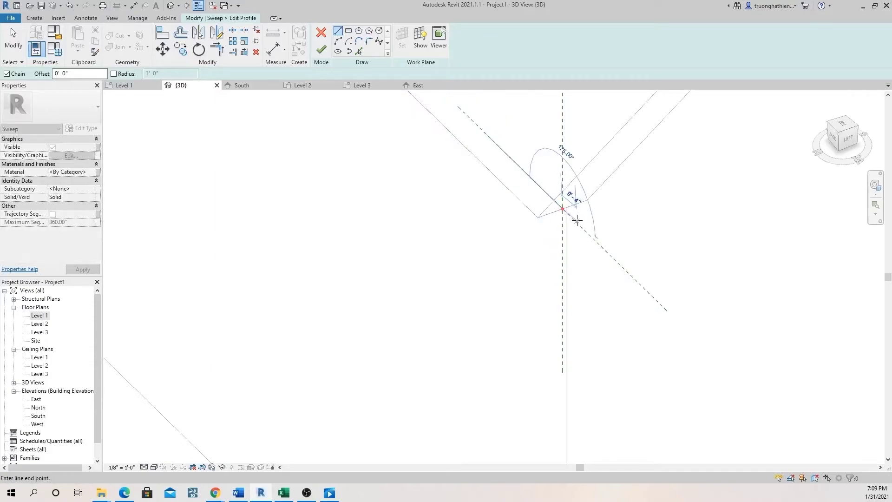
click(577, 222)
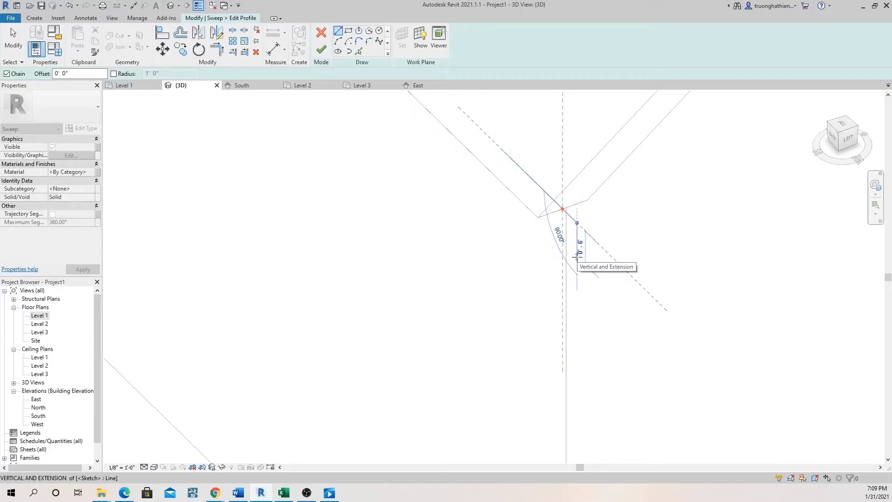
click(577, 257)
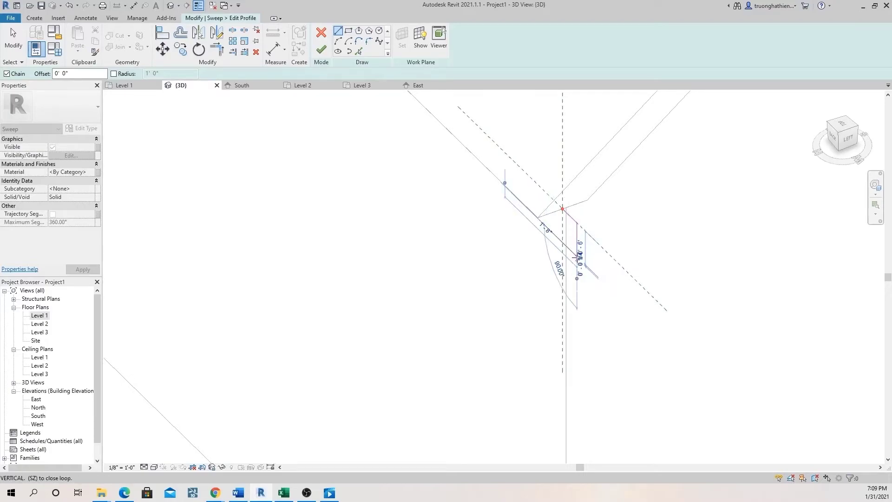
scroll(562, 243, up, 3)
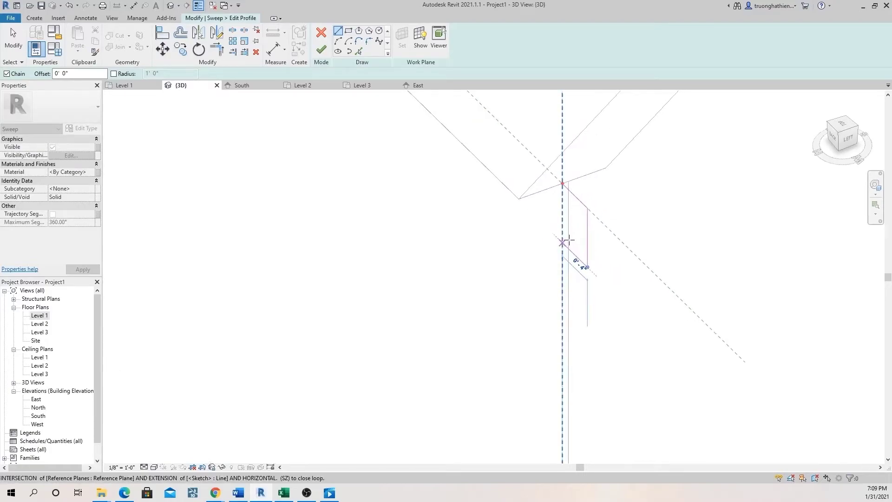
click(563, 242)
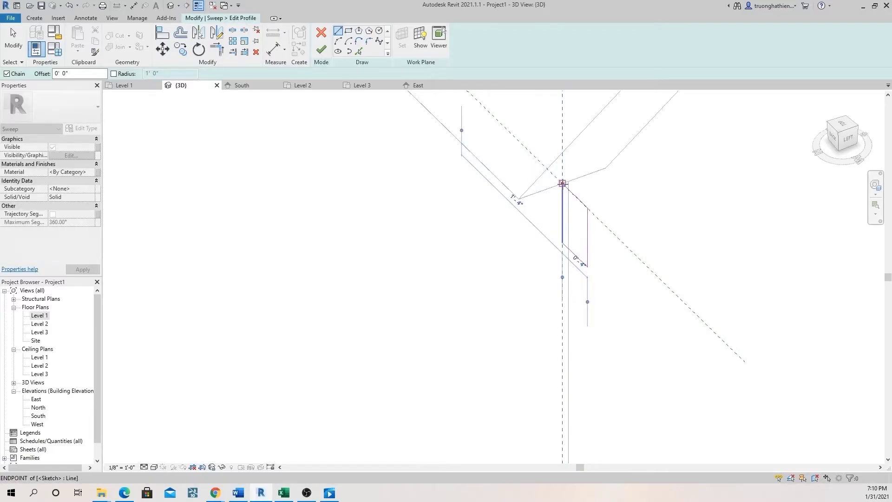
click(563, 183)
scroll(530, 216, down, 3)
mouse_move(542, 223)
middle_down()
mouse_move(573, 241)
mouse_move(615, 211)
mouse_move(599, 227)
mouse_move(580, 225)
middle_up()
key(Escape)
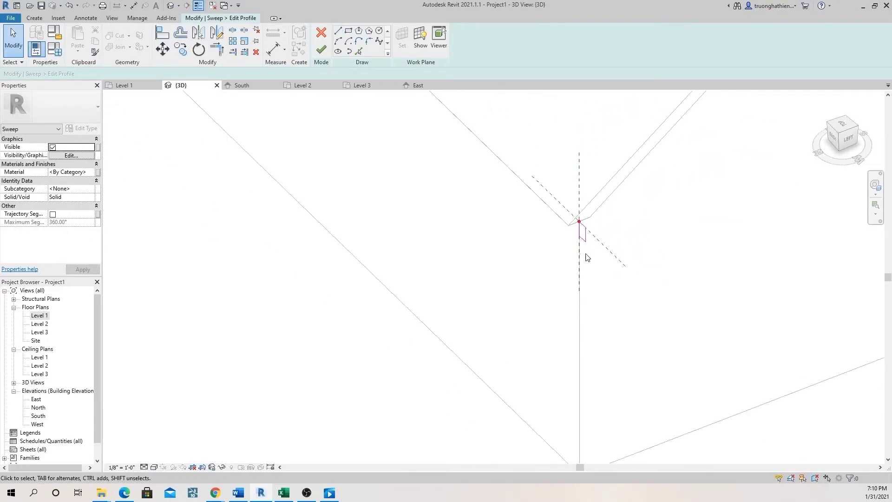
click(322, 50)
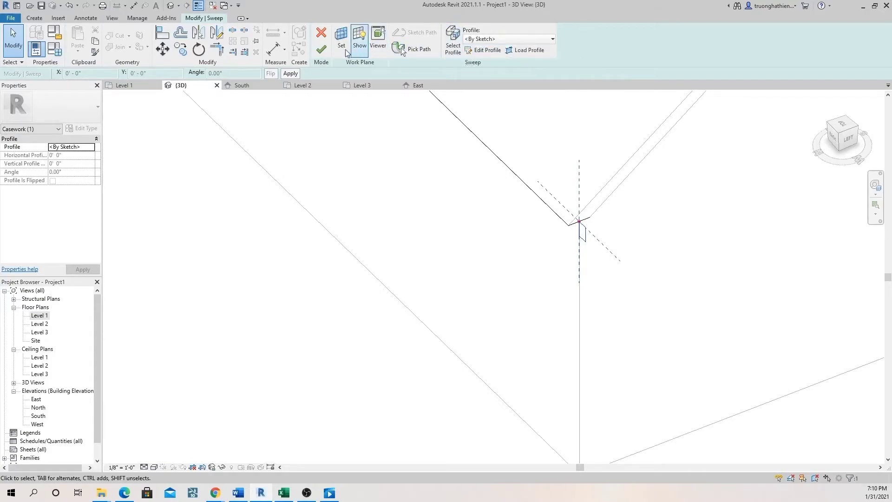
Finish the sweep along the roof eaves and view it in 3D.
click(322, 49)
shift+middle_drag(572, 257, 555, 293)
scroll(545, 294, down, 2)
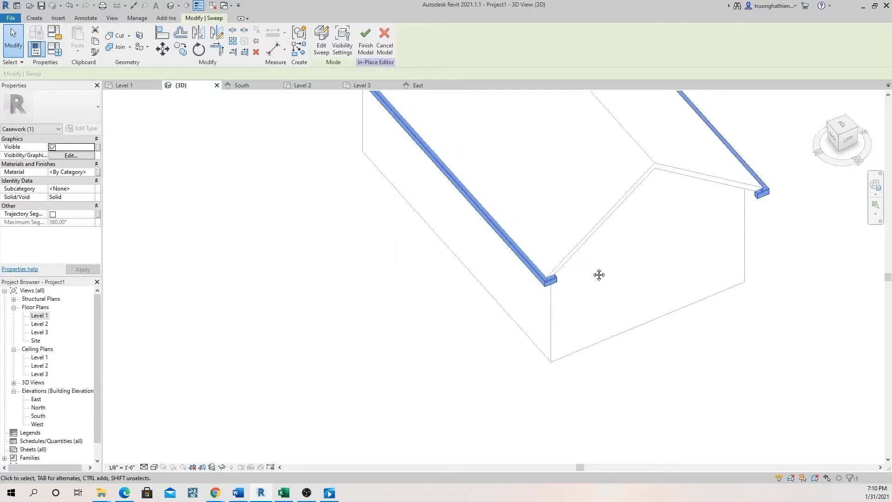
Examine how the eave sweep runs along the building in the South and East elevations.
double_click(41, 416)
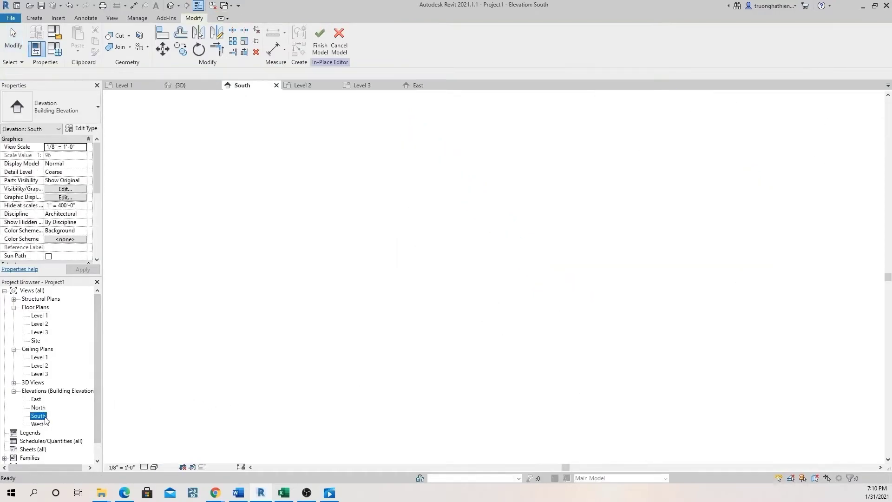
scroll(506, 281, down, 3)
middle_drag(506, 281, 524, 261)
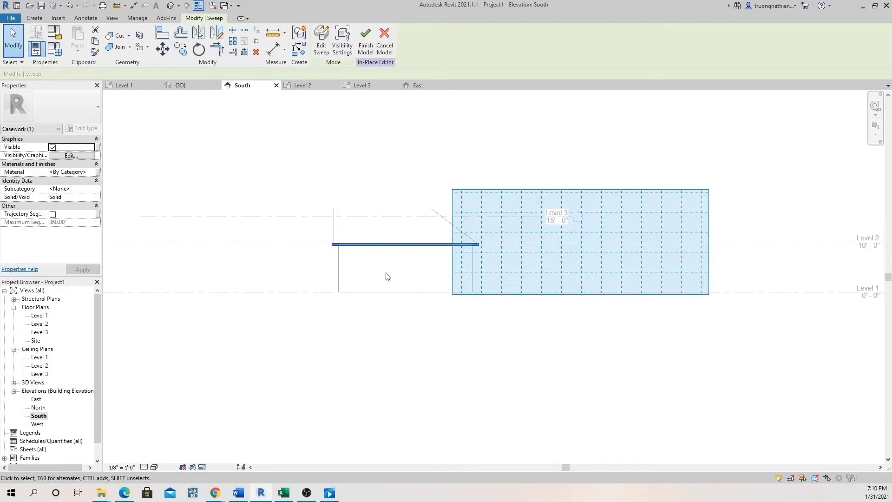
scroll(463, 230, up, 2)
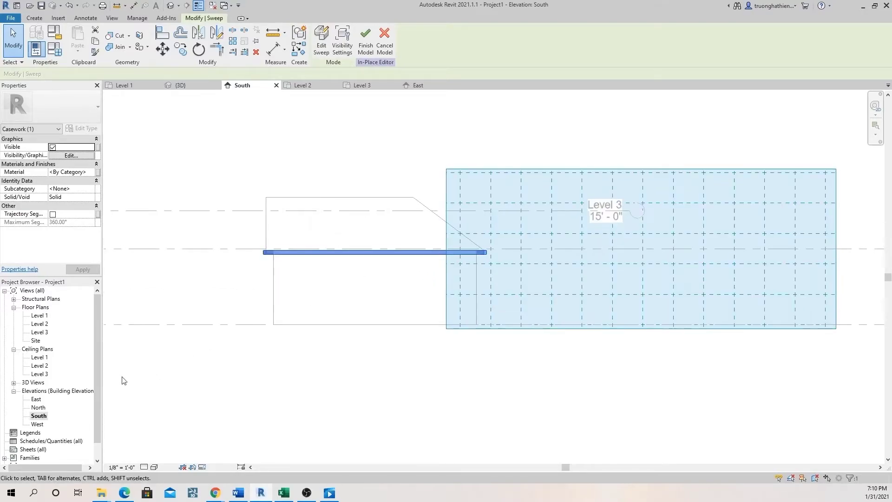
double_click(36, 400)
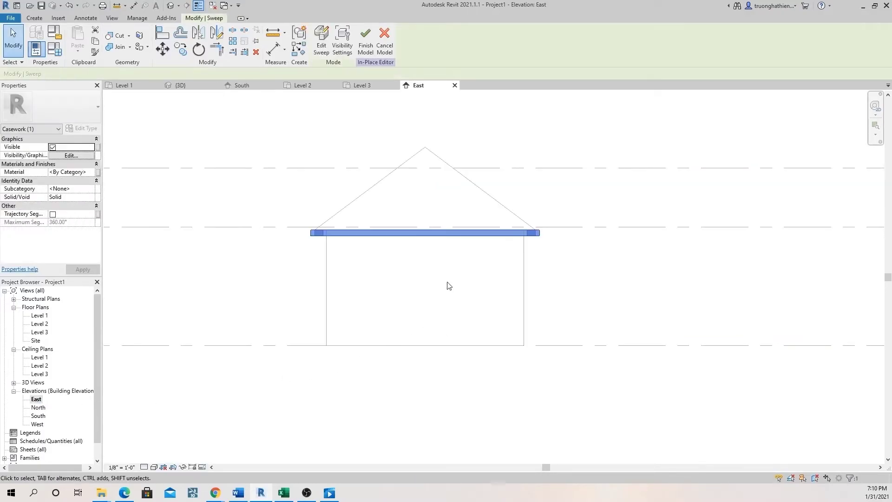
scroll(311, 232, up, 3)
scroll(344, 241, down, 1)
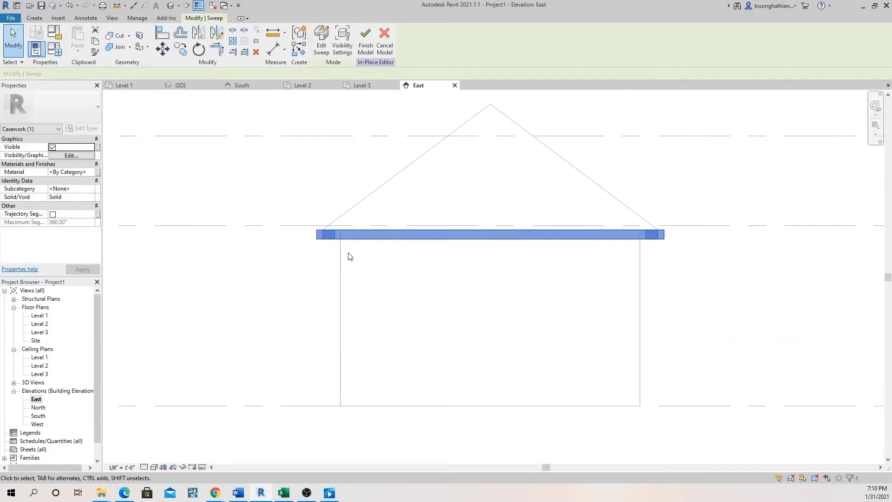
Open the West elevation and examine the sweep's ends where they meet the gable roof and walls.
click(37, 424)
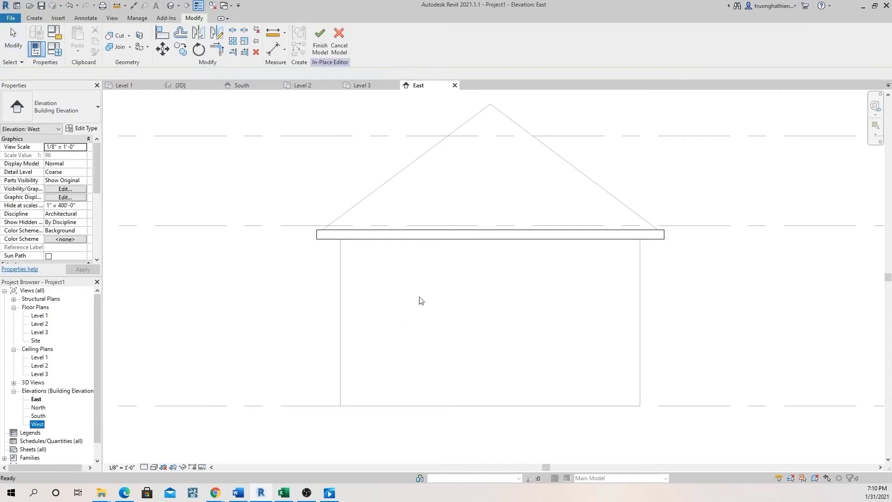
click(71, 422)
double_click(36, 424)
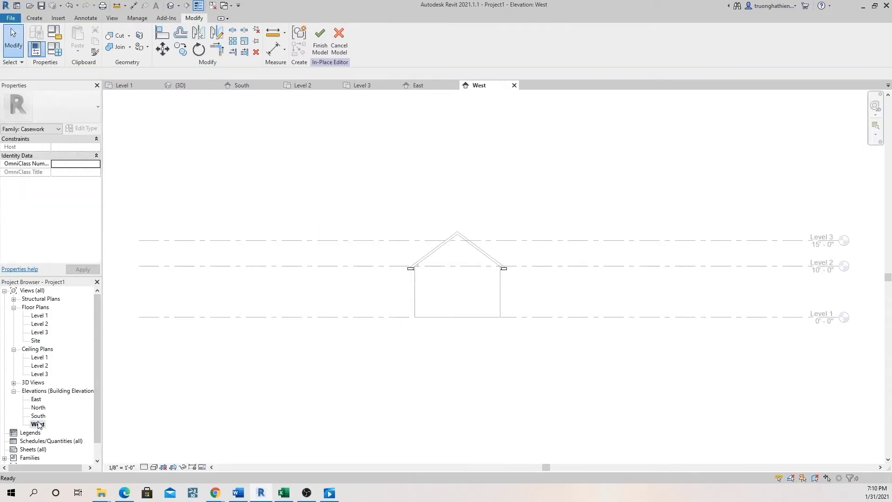
scroll(416, 271, up, 5)
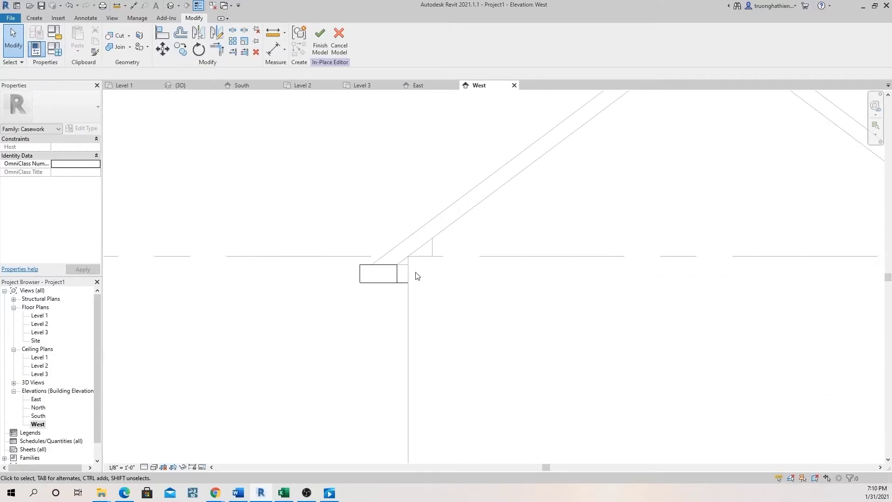
scroll(417, 314, down, 3)
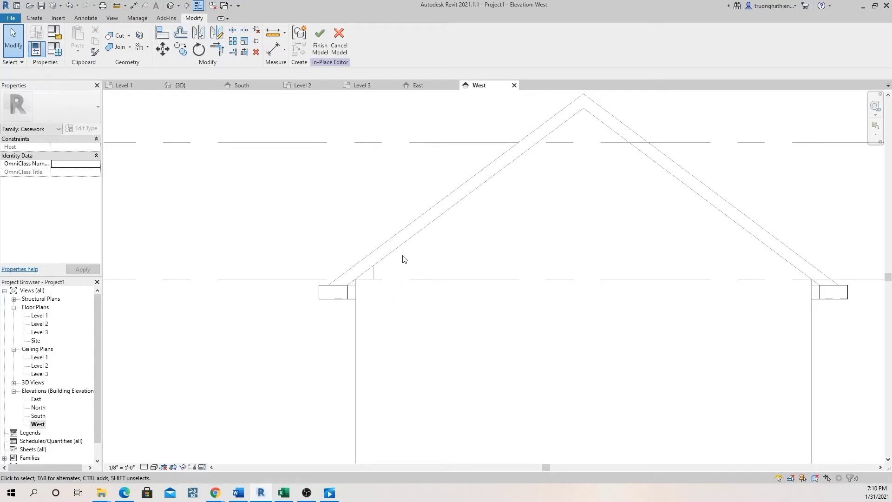
scroll(532, 293, down, 3)
middle_drag(530, 302, 411, 285)
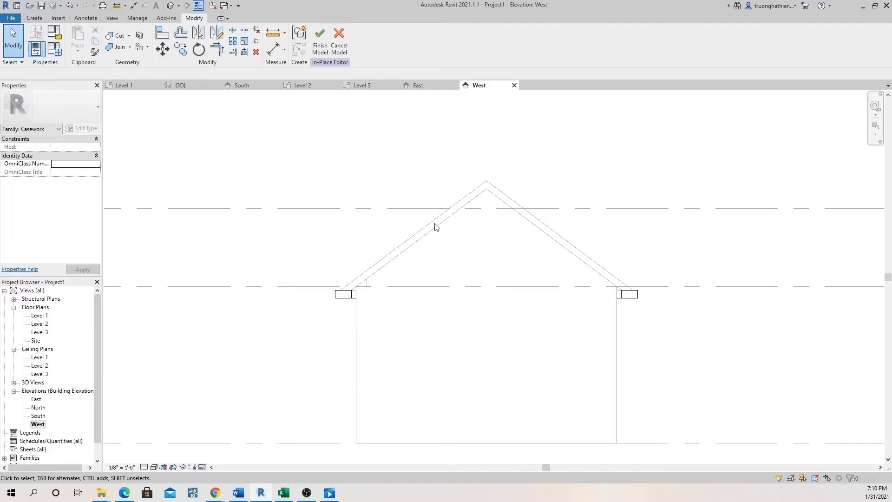
scroll(347, 293, up, 2)
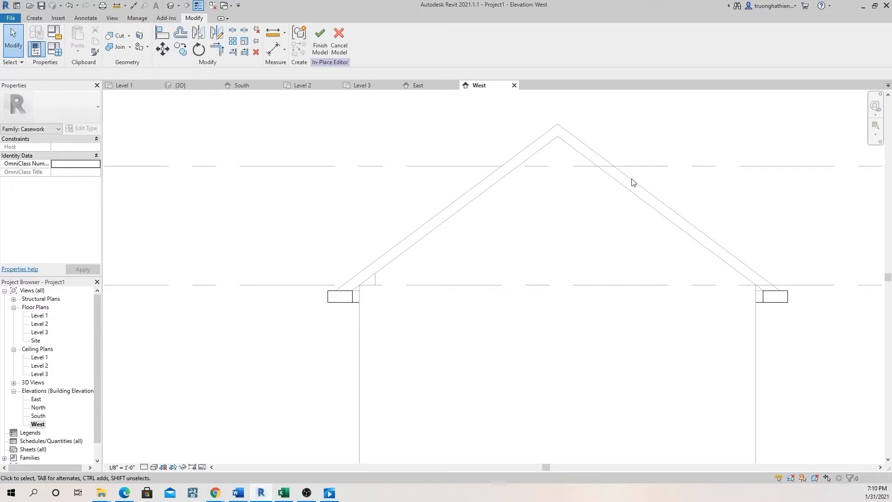
scroll(461, 329, down, 2)
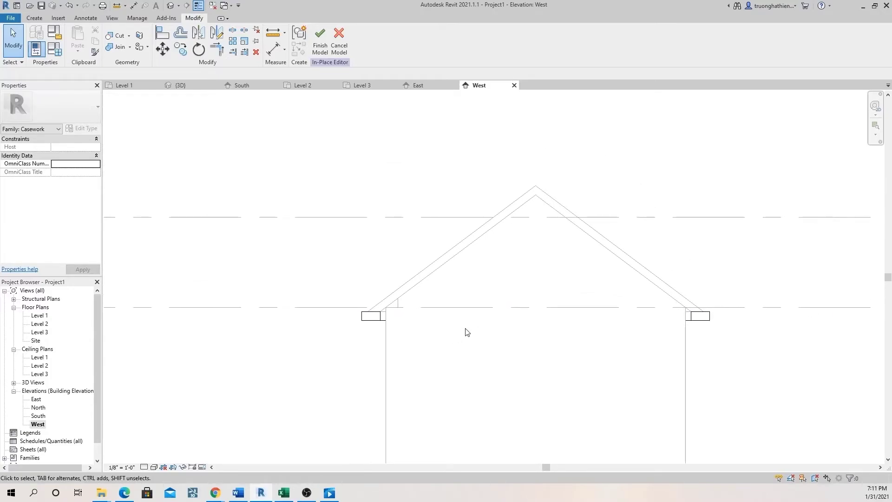
scroll(371, 321, up, 1)
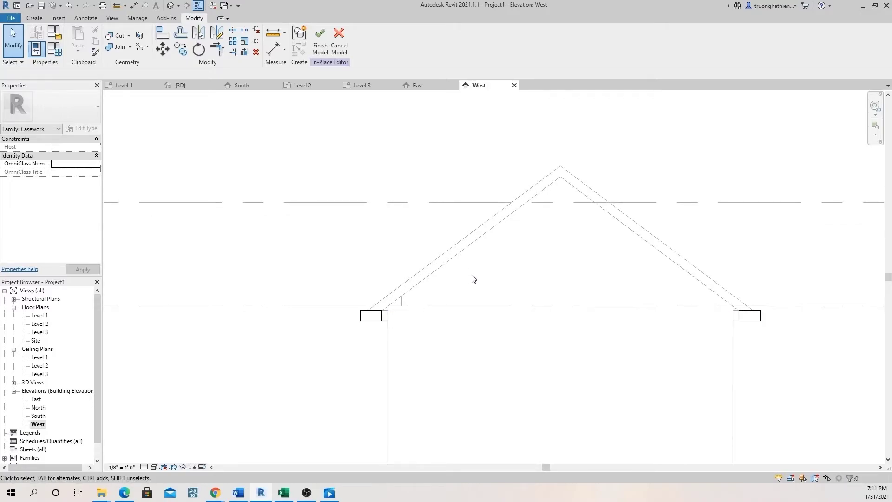
middle_drag(473, 280, 462, 305)
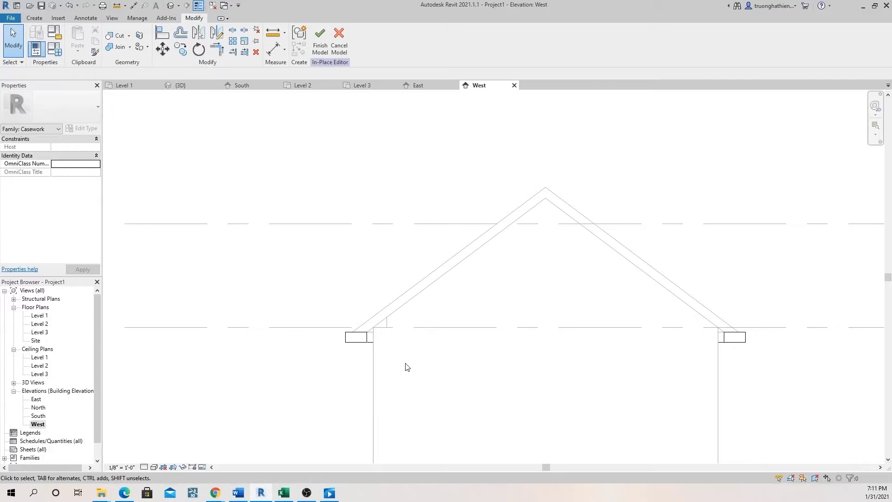
click(37, 18)
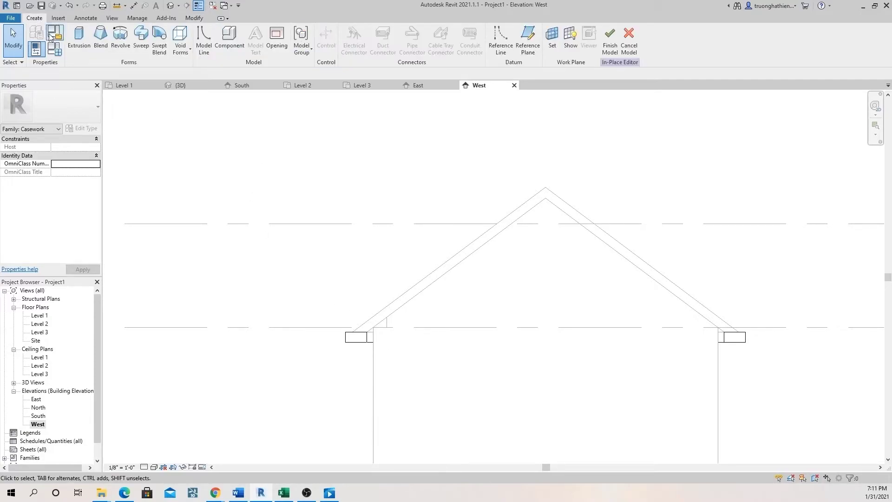
click(82, 46)
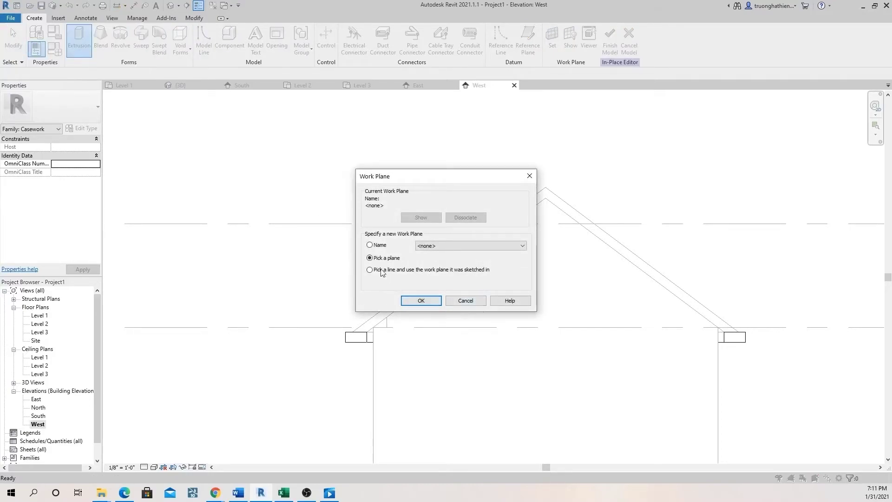
click(419, 301)
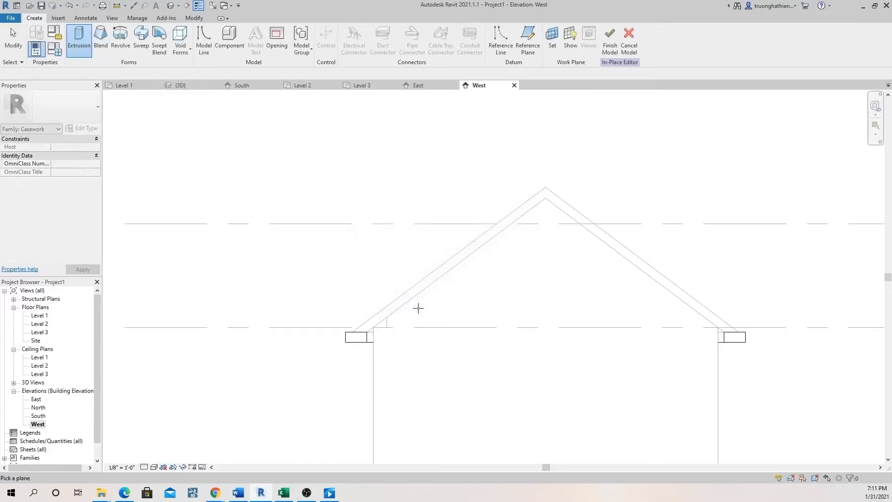
click(413, 287)
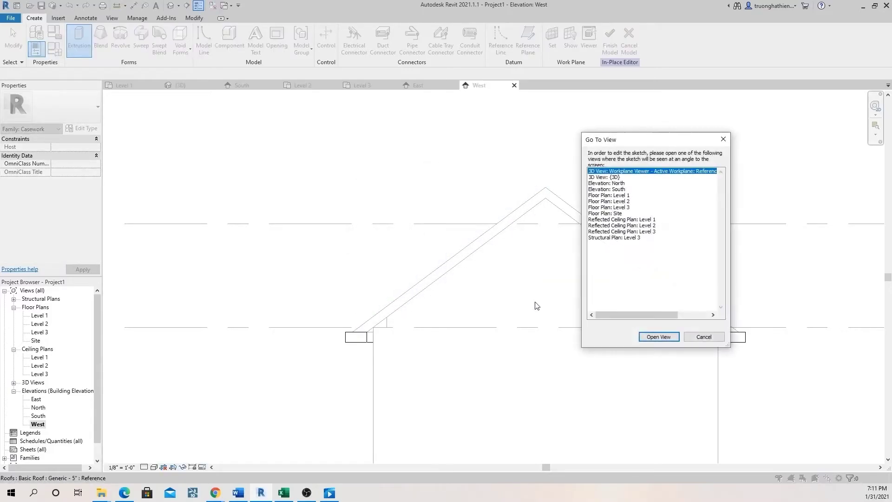
click(704, 336)
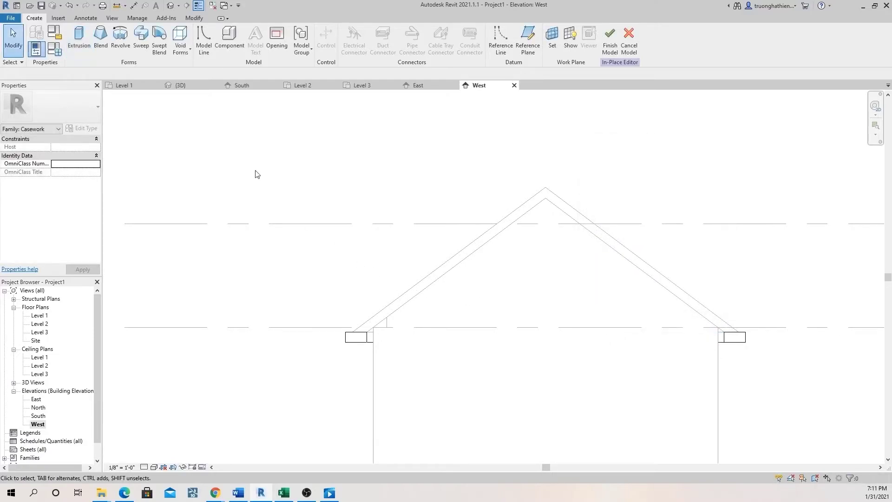
click(552, 51)
click(421, 301)
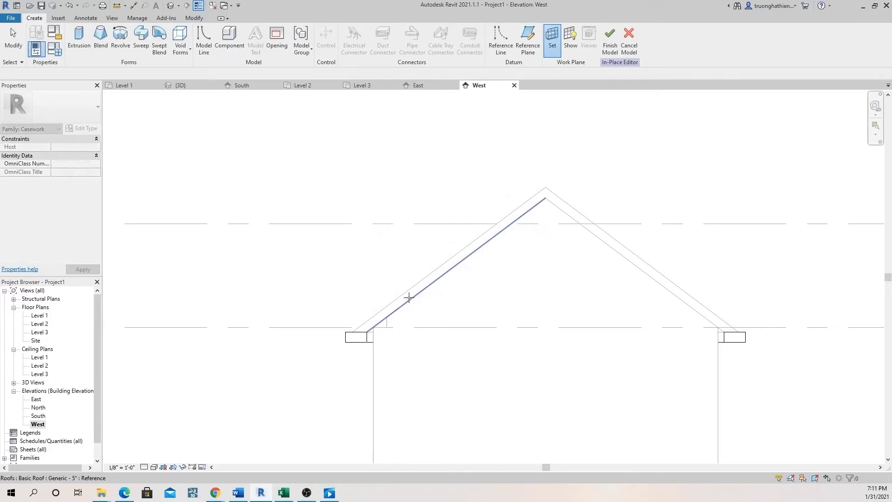
scroll(421, 290, up, 2)
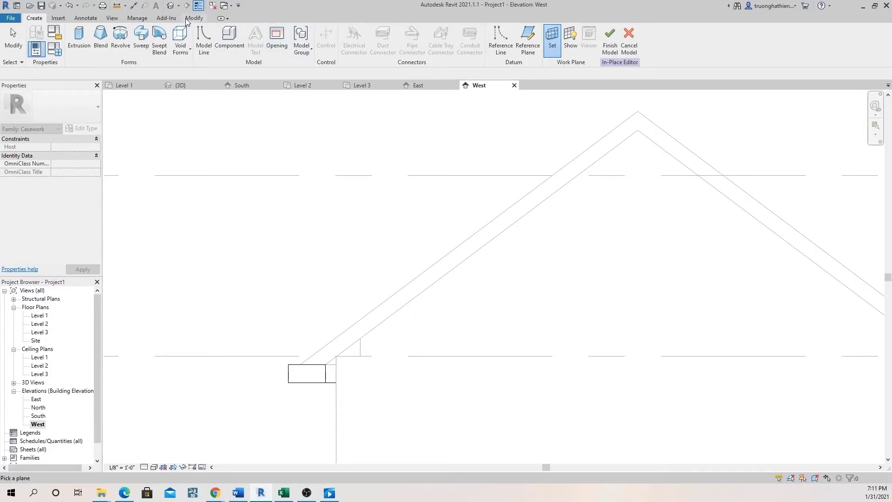
In the 3D view, set the work plane by picking the roof's end face on the west gable.
click(170, 6)
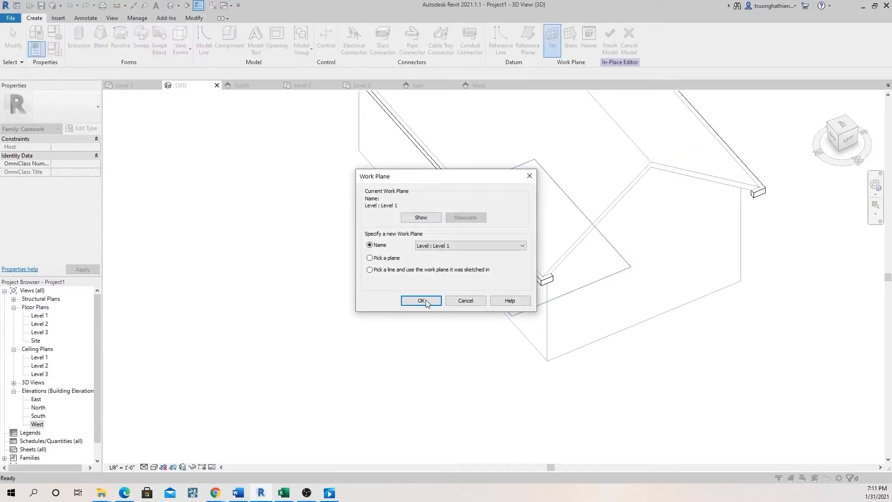
click(429, 298)
scroll(618, 205, up, 2)
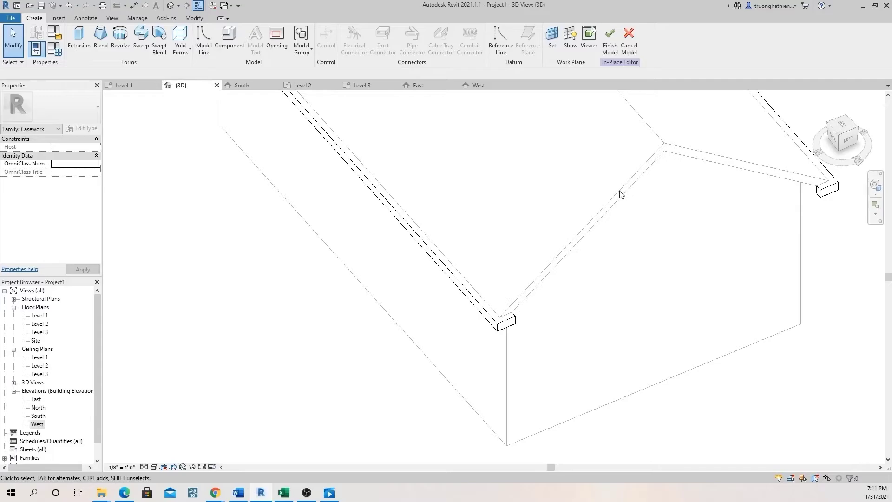
click(552, 41)
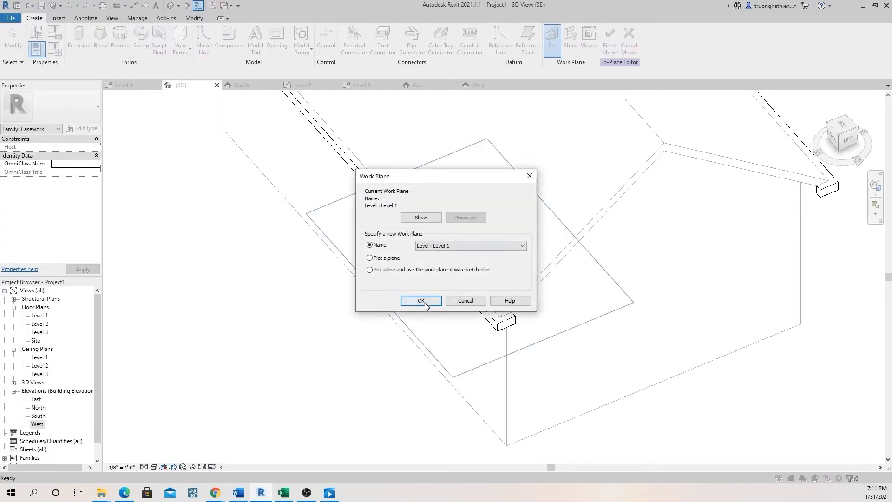
click(421, 301)
scroll(606, 214, up, 2)
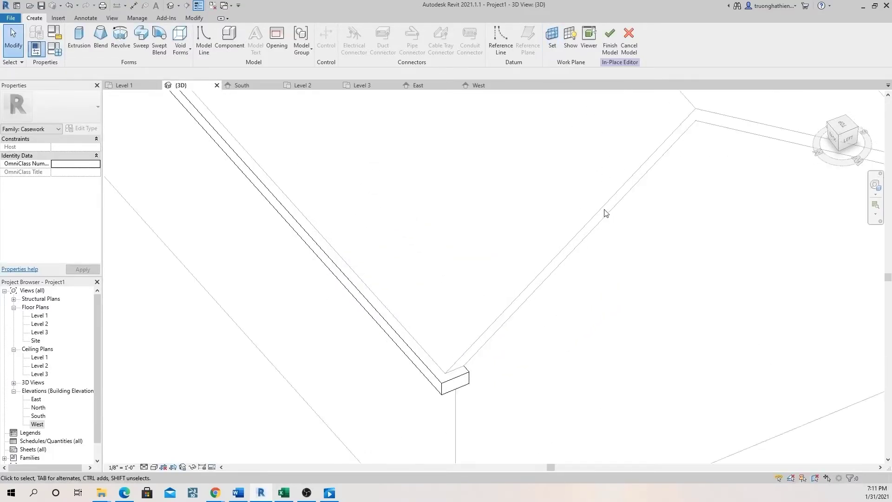
scroll(595, 249, down, 2)
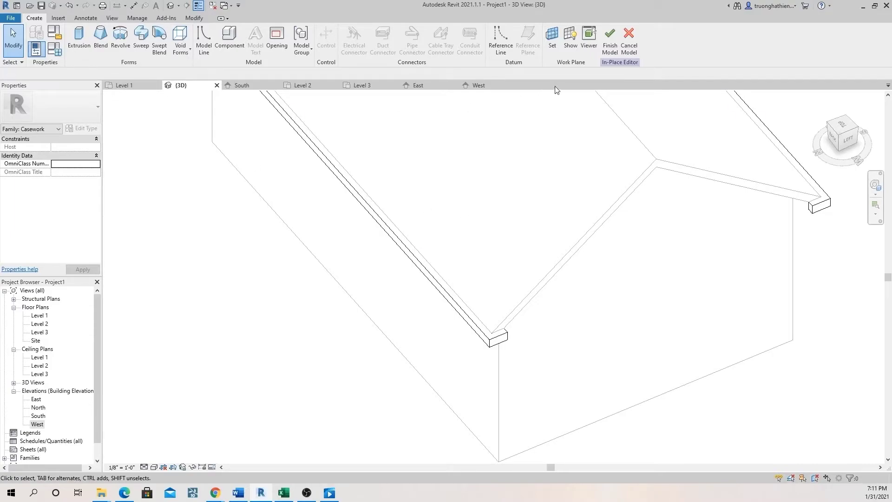
click(551, 46)
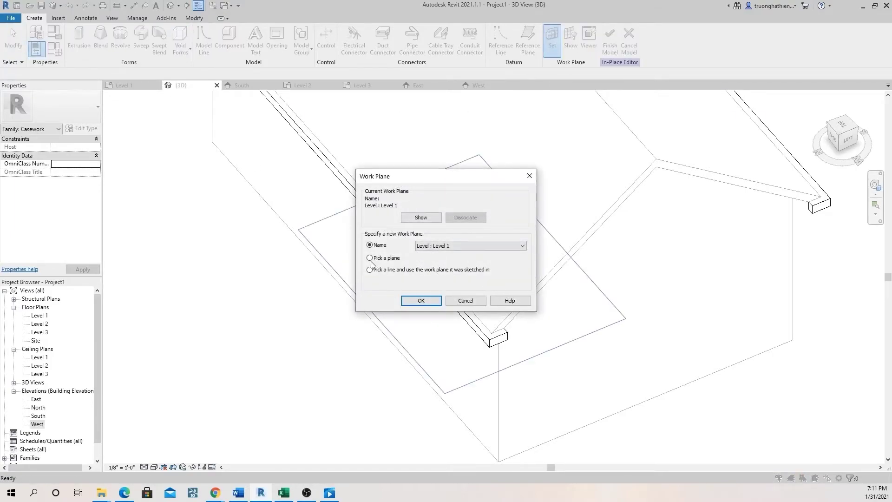
click(410, 299)
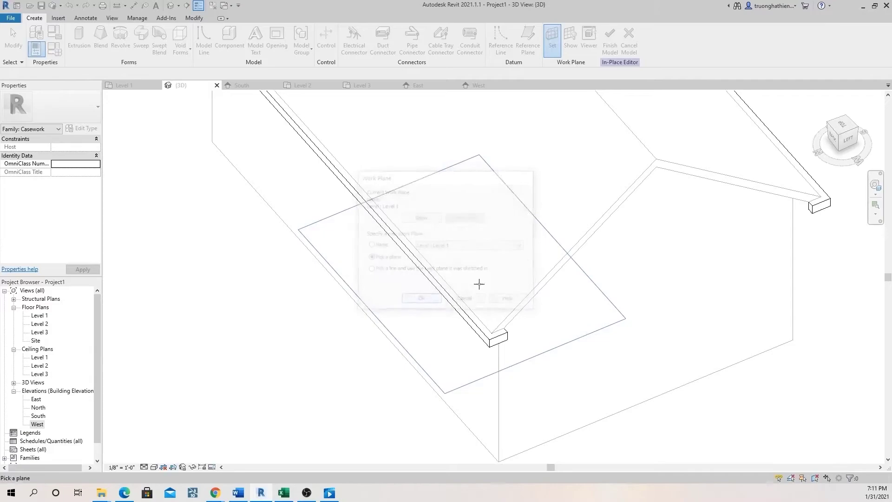
click(575, 252)
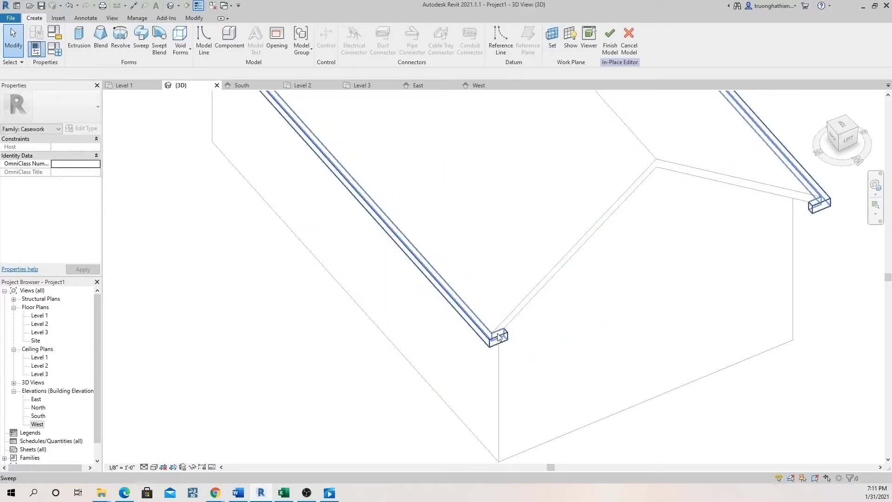
Start an extrusion and pick the upper and lower edges of both roof slopes on the gable face as sketch lines.
scroll(506, 336, up, 4)
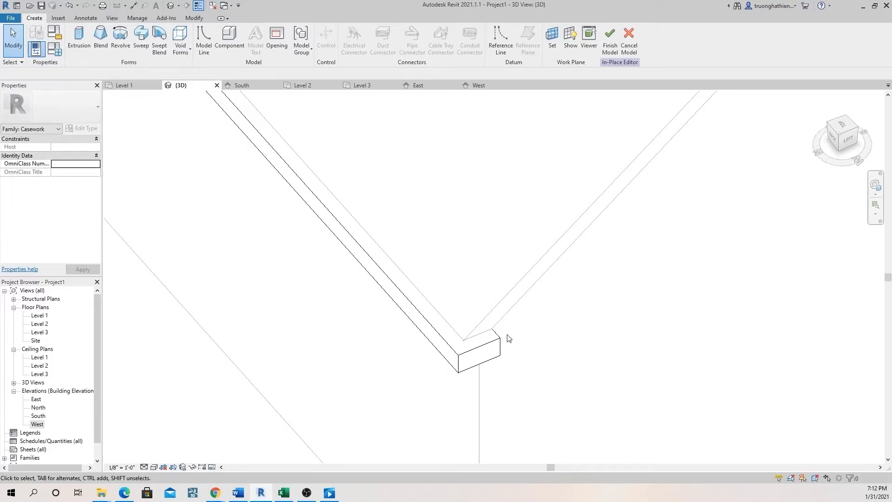
scroll(465, 319, down, 6)
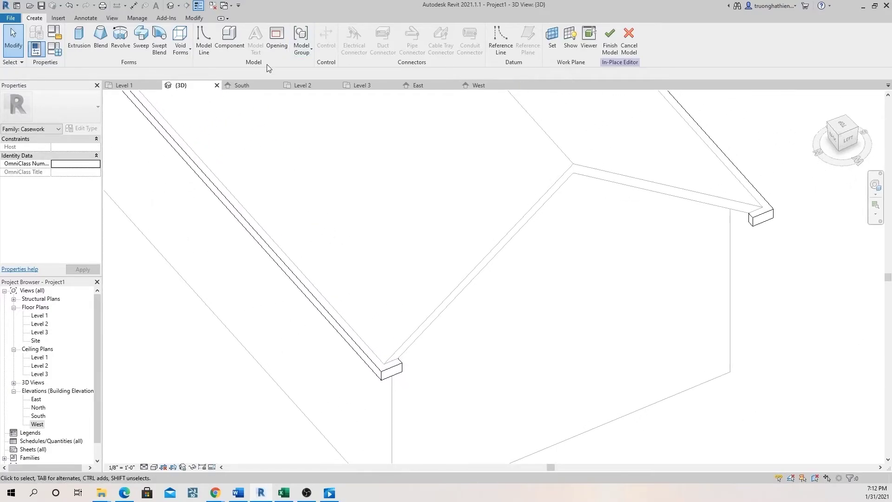
click(79, 38)
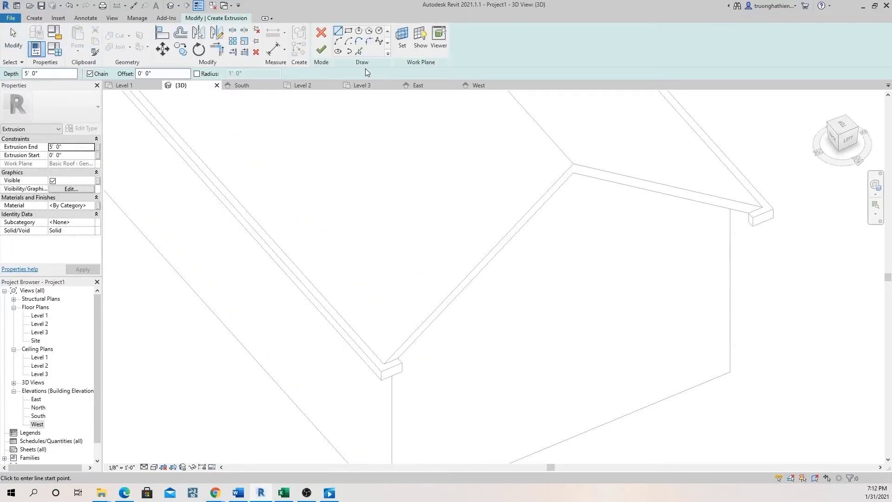
click(359, 52)
click(450, 299)
click(605, 177)
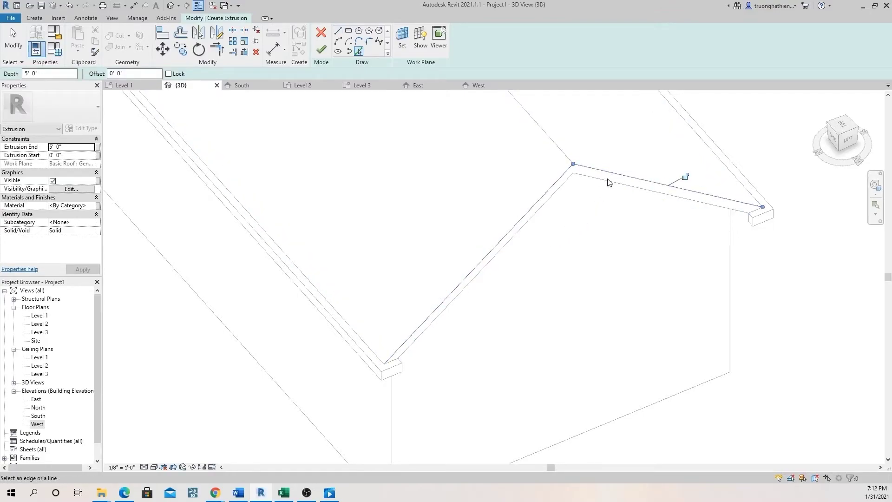
middle_drag(560, 267, 558, 248)
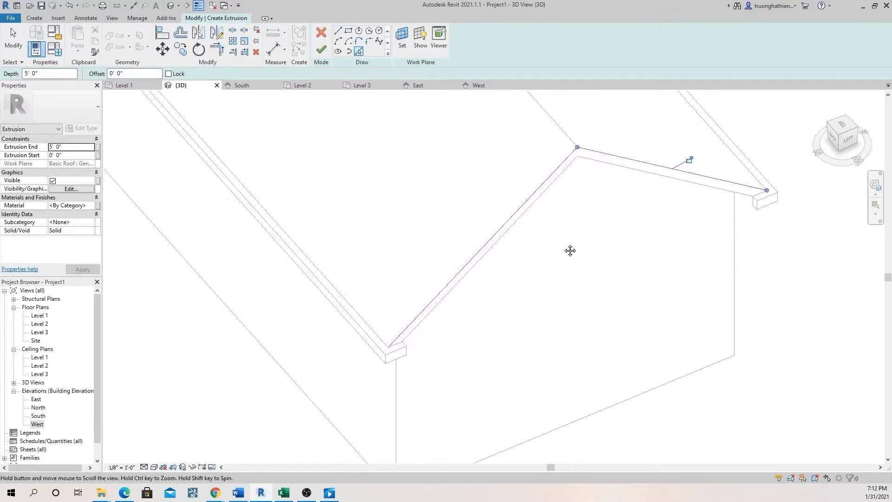
scroll(490, 274, up, 1)
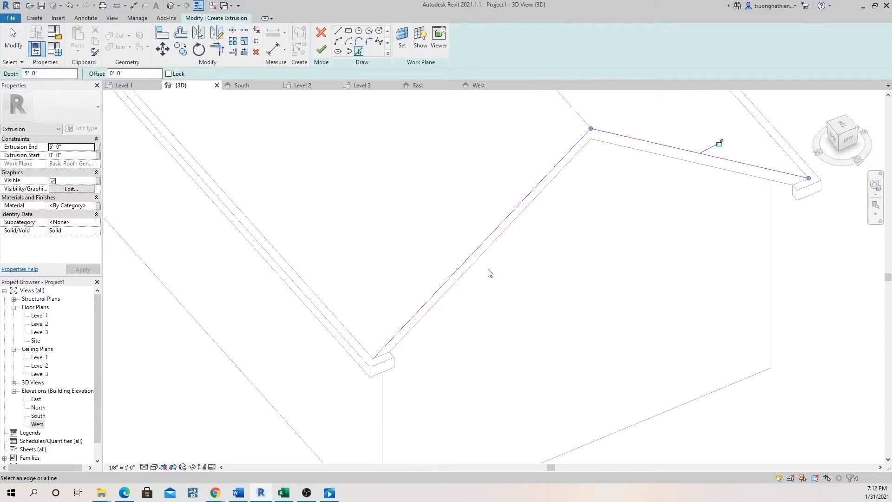
click(455, 288)
click(615, 152)
Pick the horizontal roof edge joining the two eave ends as a sketch line and remove the overlapping duplicate.
scroll(384, 360, up, 3)
scroll(384, 360, down, 2)
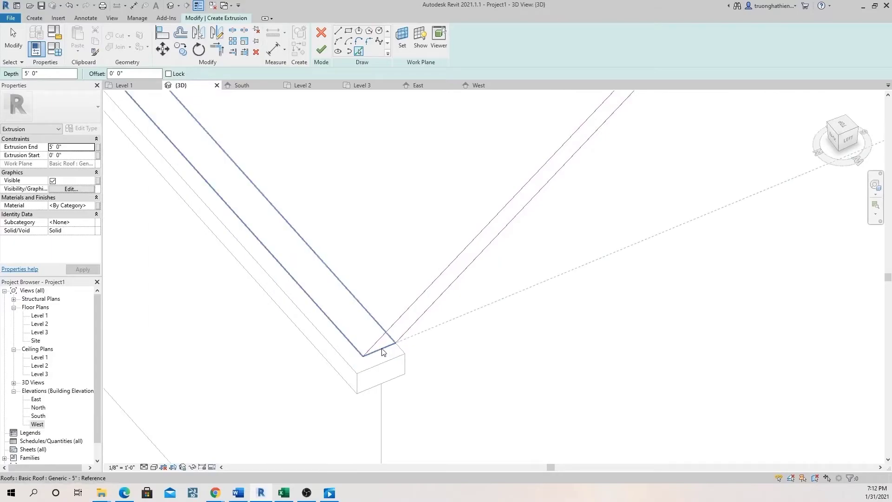
scroll(667, 232, down, 3)
scroll(753, 190, down, 1)
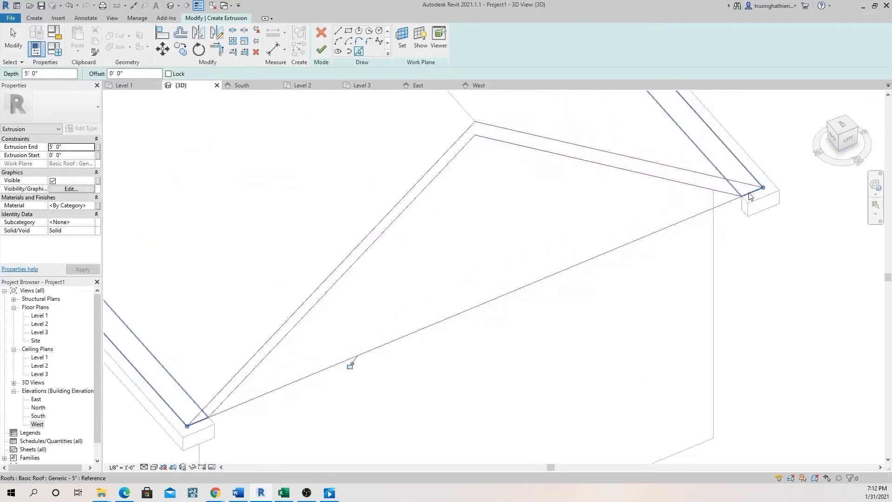
click(754, 191)
scroll(671, 250, up, 2)
scroll(664, 262, down, 1)
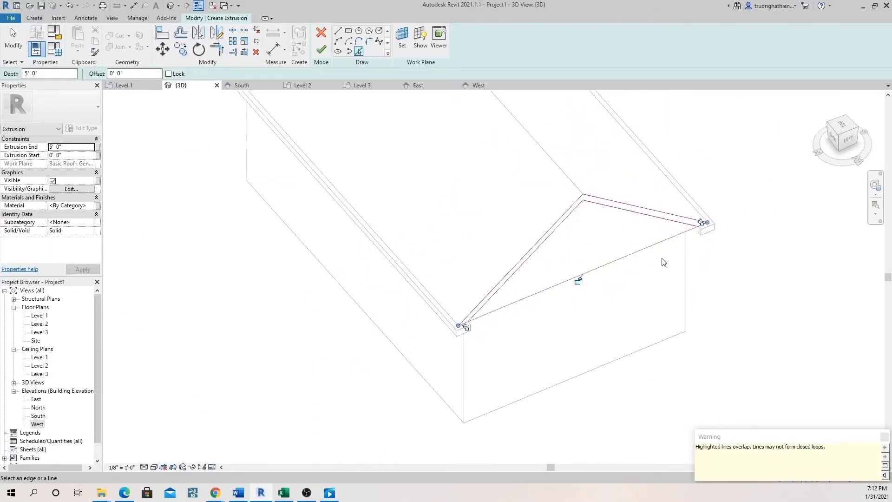
key(Escape)
click(557, 292)
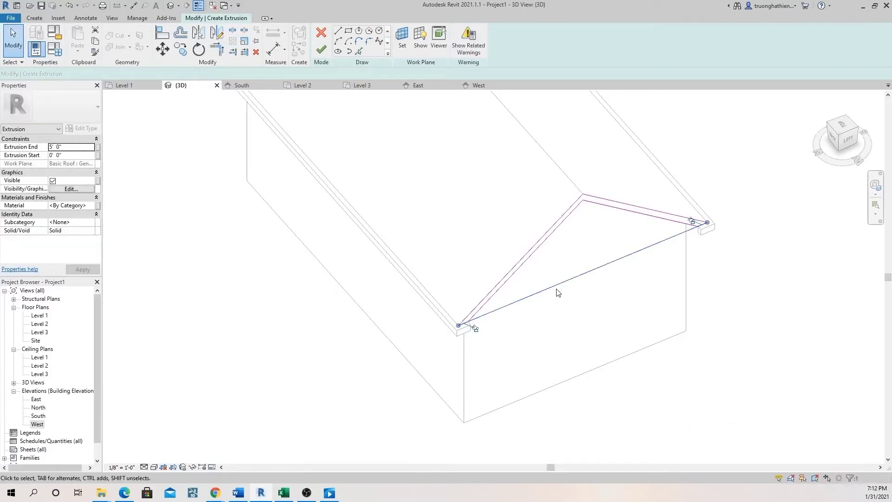
key(Escape)
scroll(608, 265, up, 3)
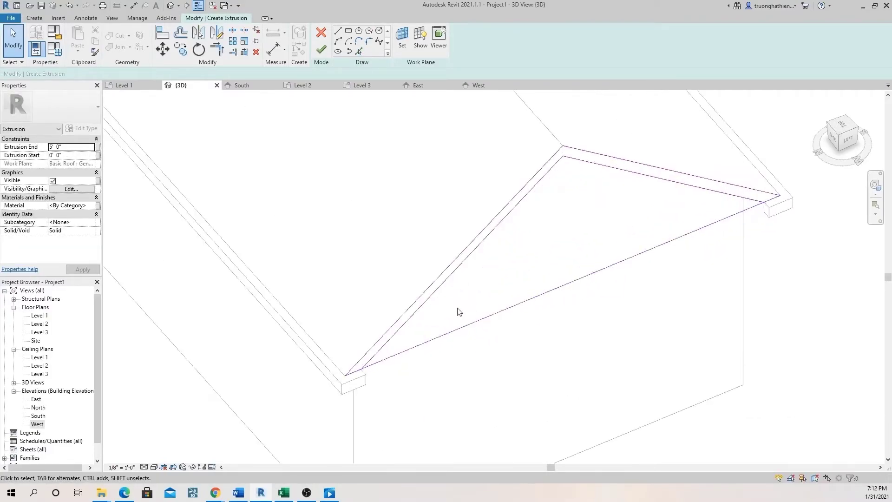
scroll(393, 363, up, 2)
Split the horizontal sketch line between the eaves and trim each half to the lower roof edges to close the gable profile.
click(400, 326)
key(Escape)
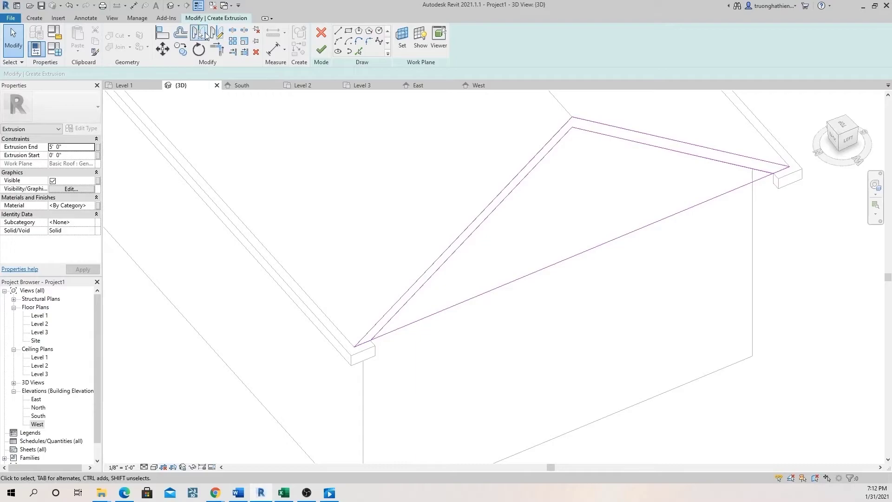
click(232, 29)
click(589, 249)
click(223, 55)
scroll(366, 337, up, 3)
click(338, 352)
click(331, 352)
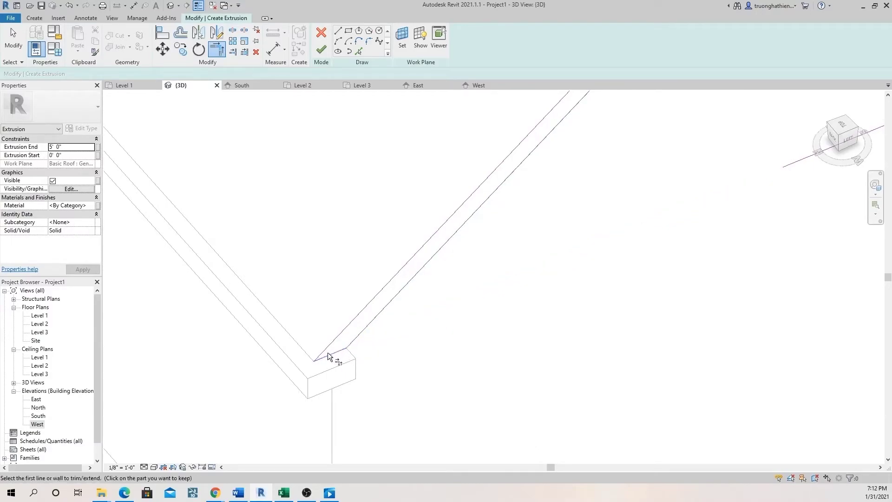
scroll(395, 334, down, 2)
scroll(709, 211, up, 3)
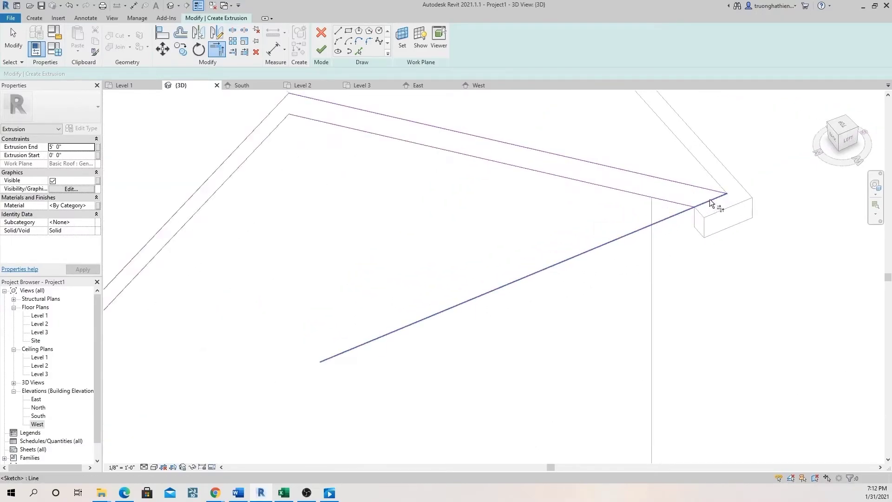
scroll(650, 237, down, 4)
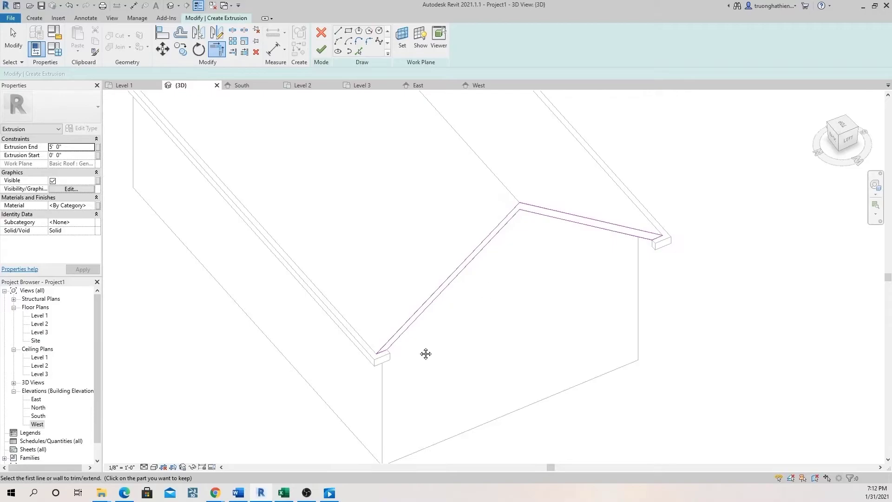
Set the gable extrusion's end to 0' 4".
click(53, 147)
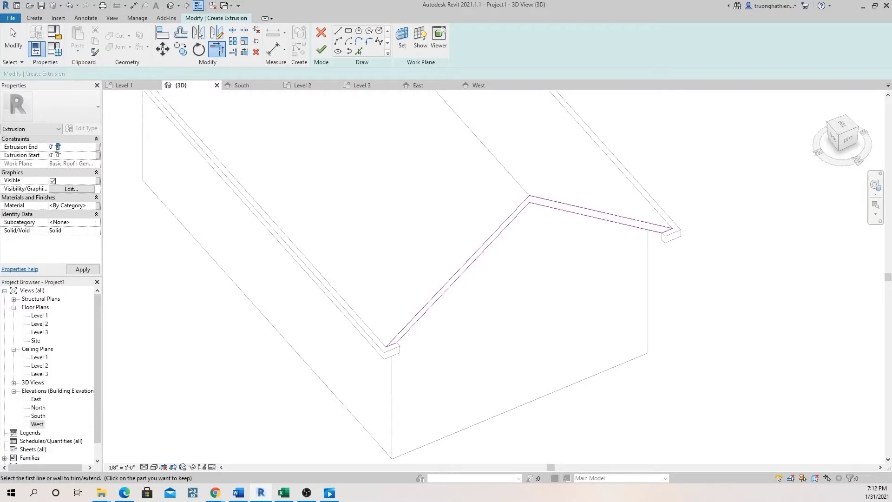
scroll(600, 302, down, 1)
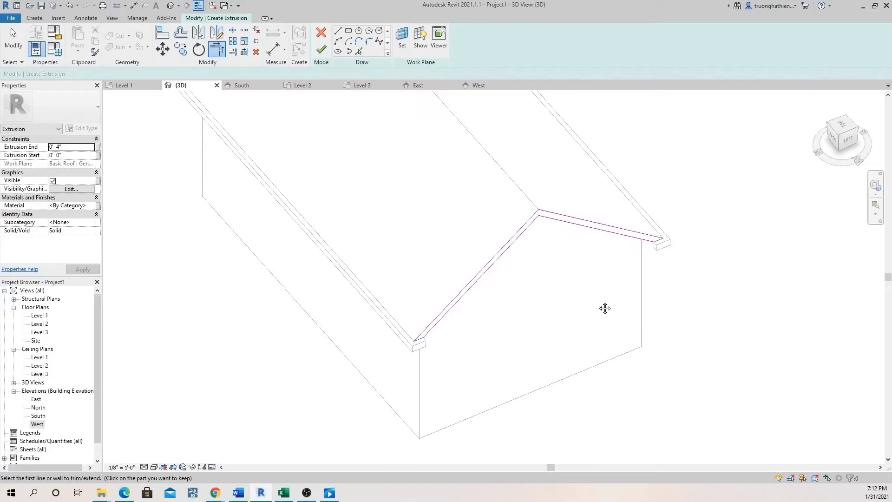
Finish the gable extrusion and examine how its end meets the eave trim at the left corner.
click(321, 50)
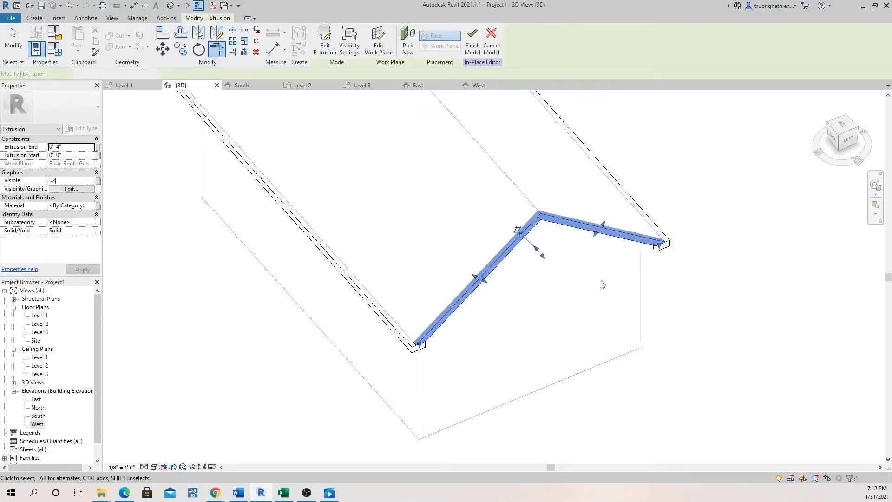
scroll(571, 255, up, 2)
shift+middle_drag(472, 360, 390, 292)
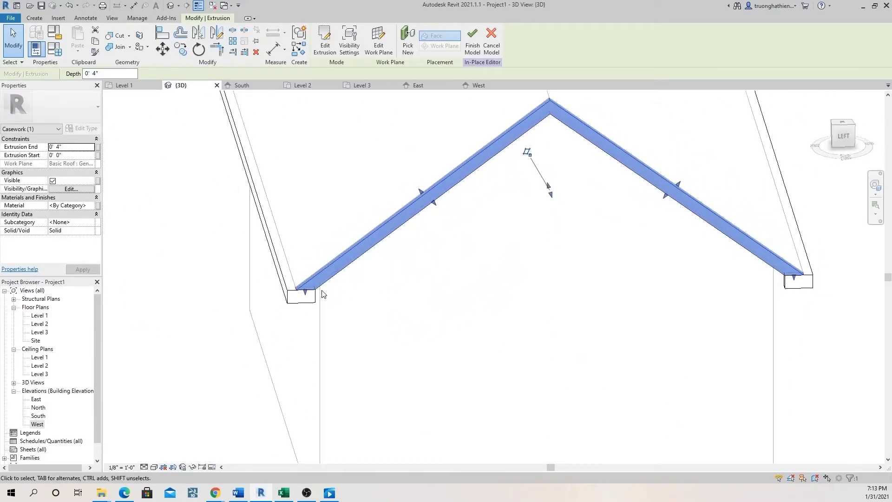
scroll(391, 291, up, 2)
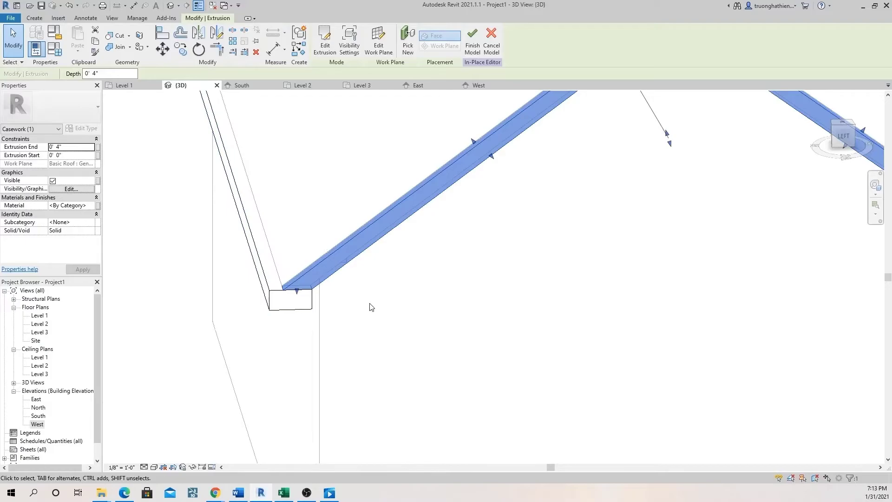
scroll(370, 300, down, 1)
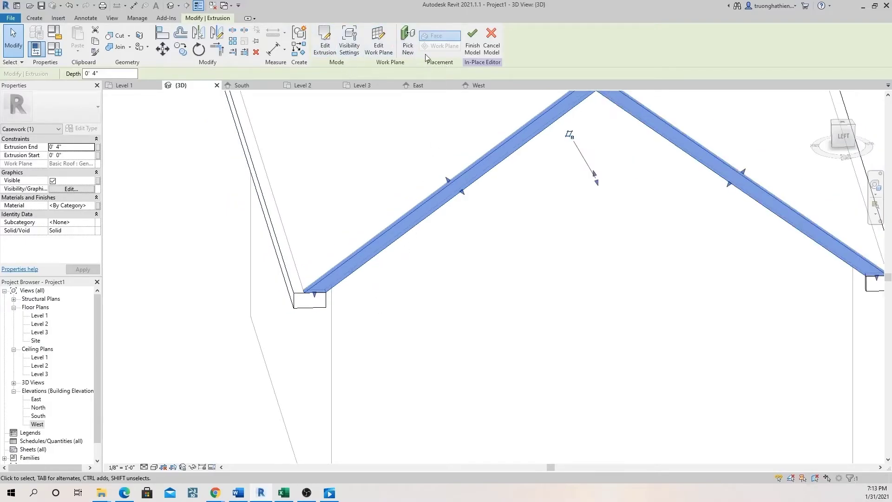
Edit the gable extrusion's sketch, adding a 2' horizontal line inward from the left eave corner and a vertical line up to the lower roof edge.
click(325, 42)
scroll(341, 295, up, 4)
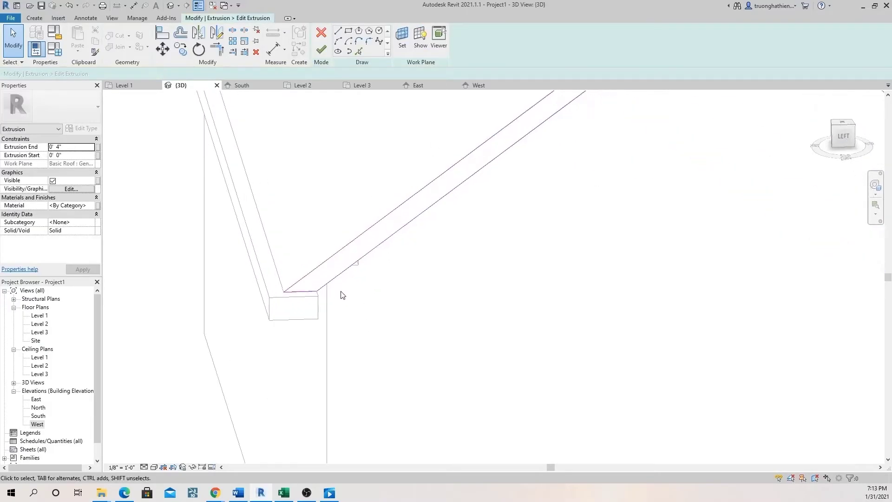
middle_drag(341, 295, 368, 302)
scroll(390, 307, down, 2)
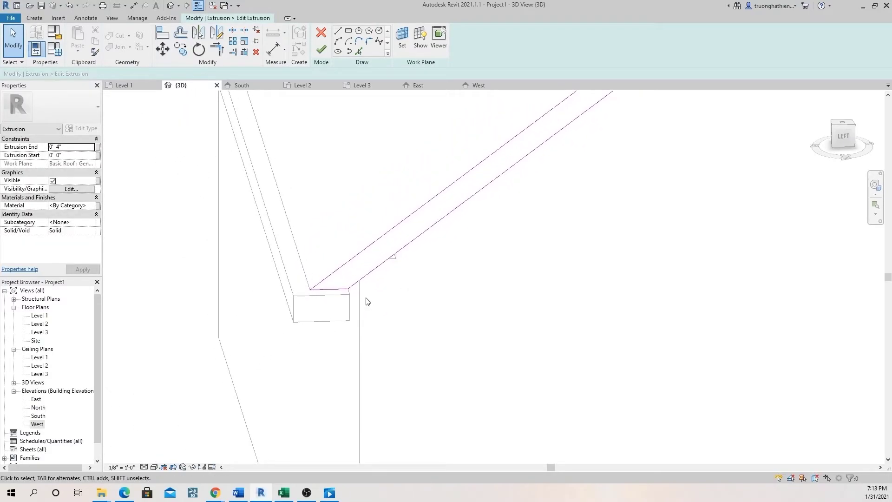
scroll(367, 298, down, 2)
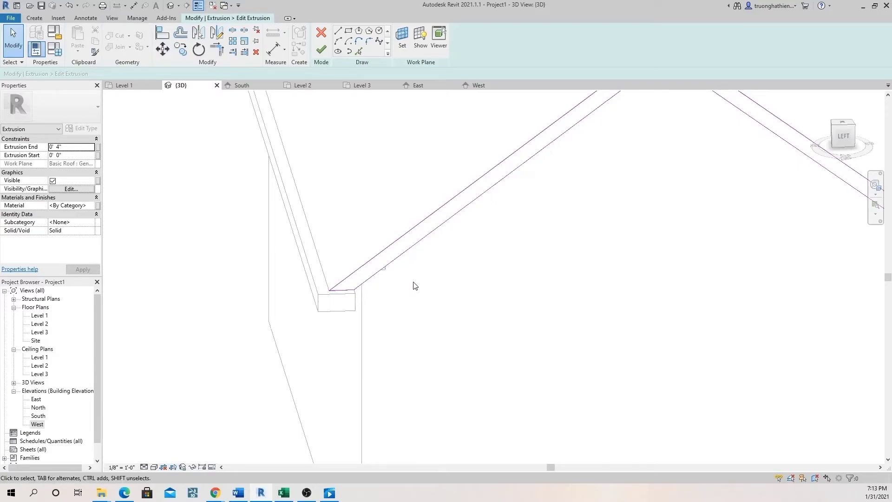
click(338, 31)
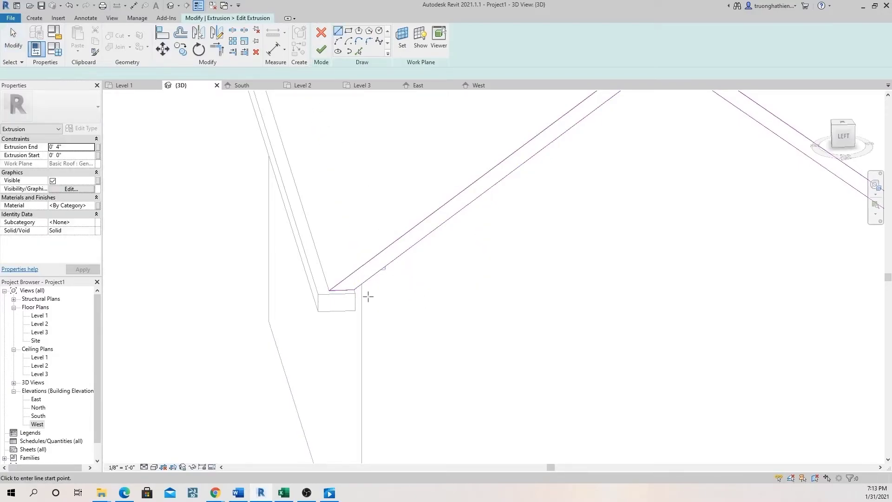
click(354, 290)
scroll(448, 296, up, 2)
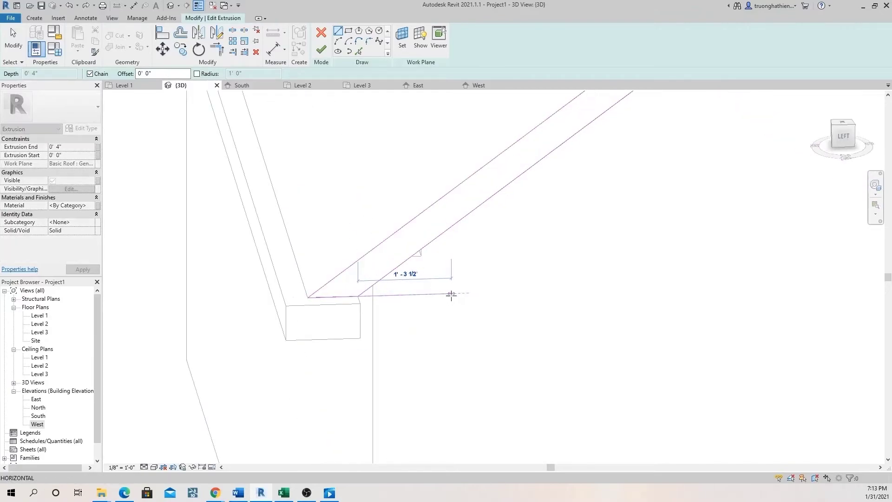
text(2)
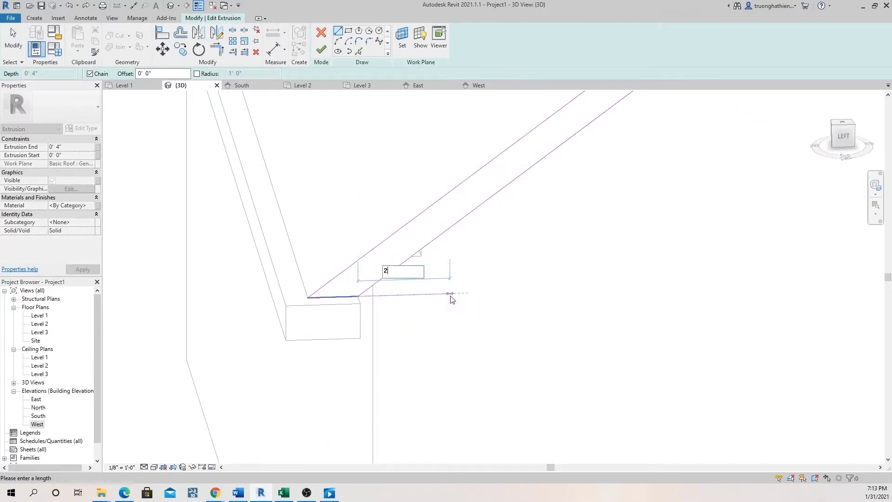
text(')
key(Return)
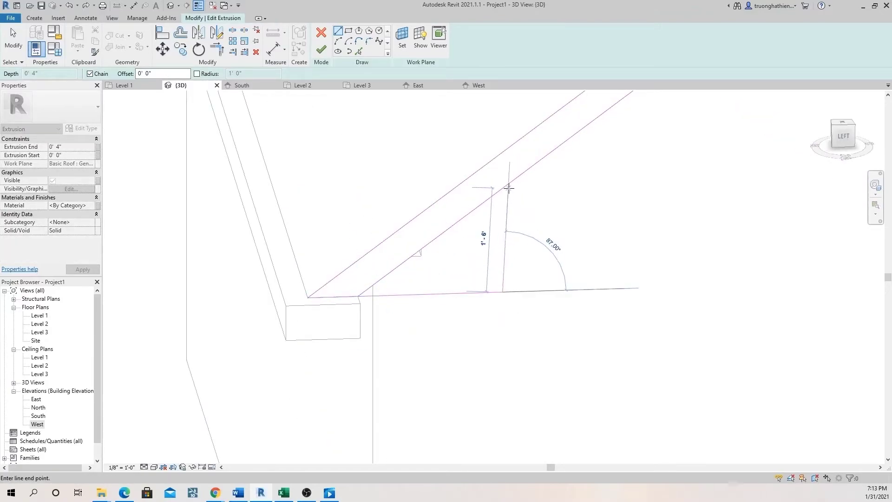
click(504, 186)
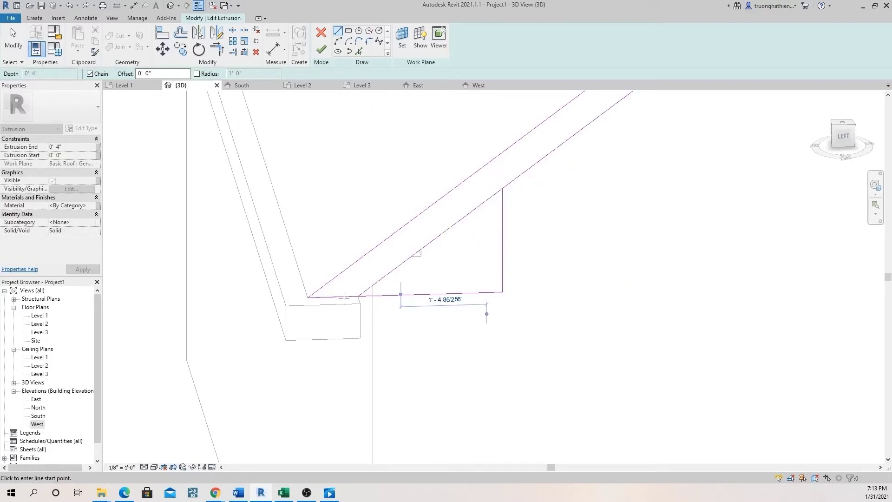
scroll(502, 309, down, 2)
mouse_move(441, 307)
shift+middle_down()
mouse_move(534, 211)
mouse_move(547, 242)
mouse_move(618, 294)
mouse_move(436, 316)
shift+middle_up()
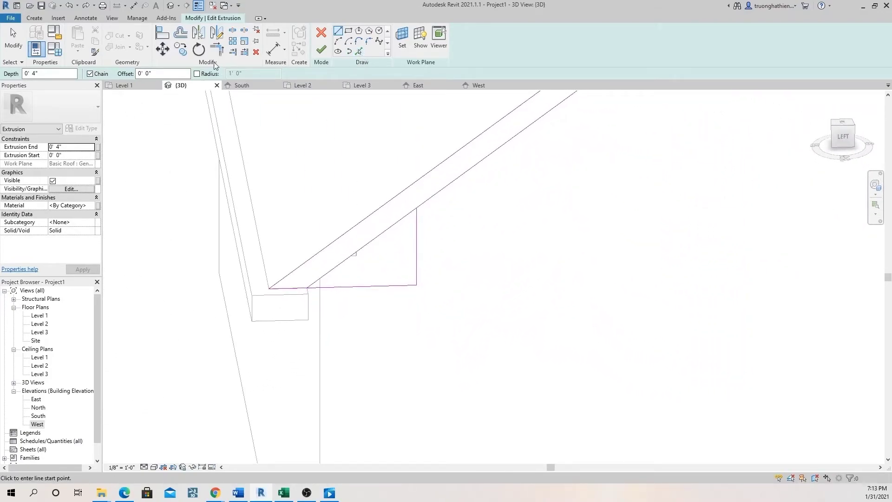
Trim the left lower roof edge line to the new vertical line so the eave return joins the gable profile.
click(217, 49)
scroll(346, 283, down, 5)
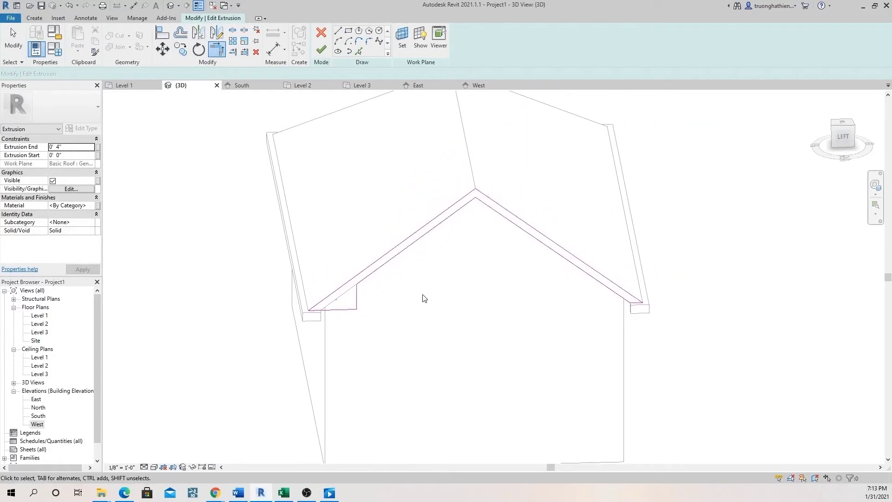
key(Escape)
scroll(427, 291, up, 2)
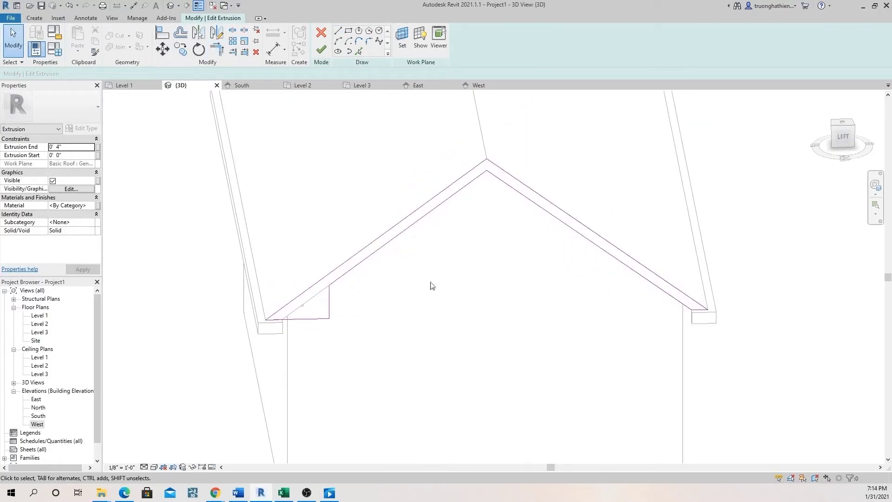
Mirror a copy of the vertical return line to the right side about a vertical axis drawn through the gable peak.
click(329, 302)
click(216, 34)
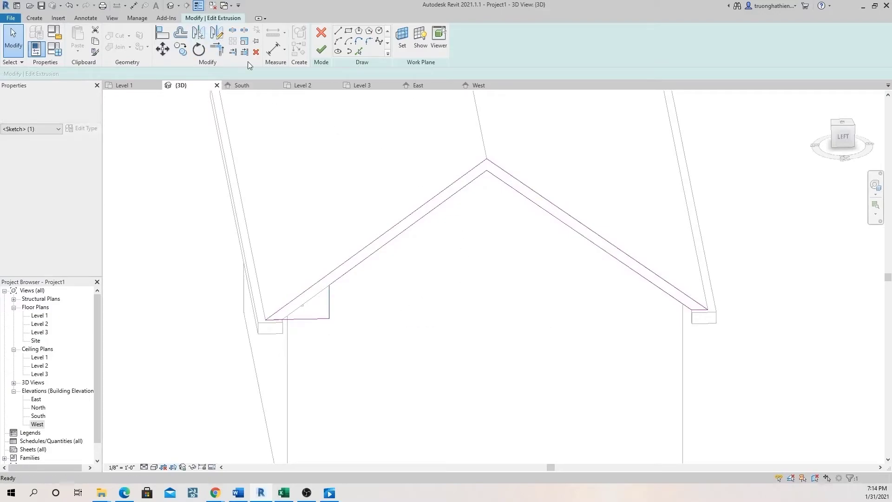
click(486, 169)
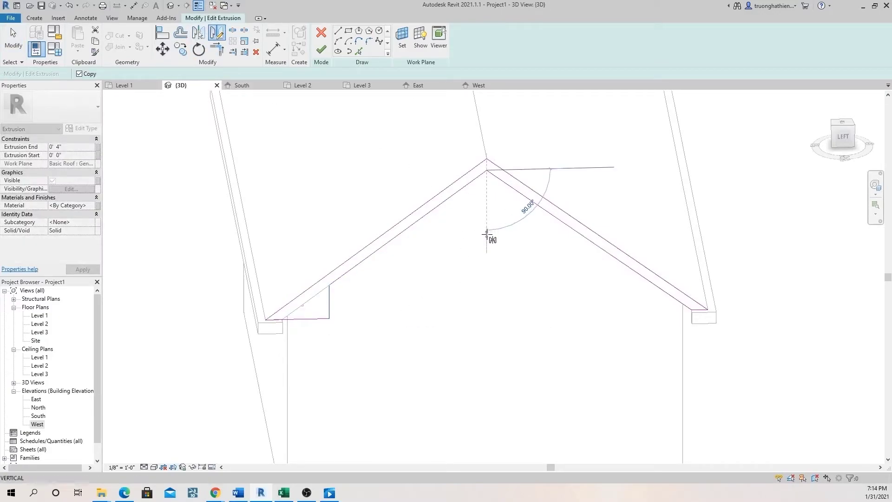
click(486, 234)
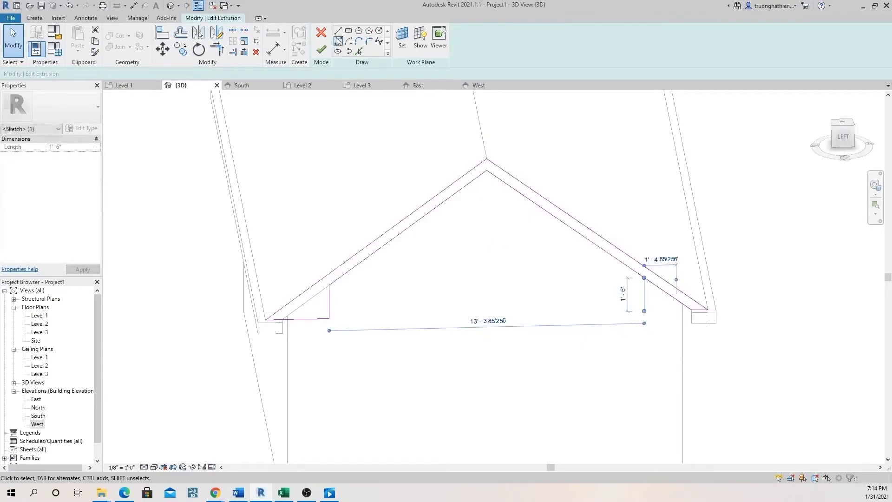
Draw a 2' horizontal line from the right eave corner to the lower end of the mirrored vertical line.
click(340, 34)
scroll(707, 309, up, 2)
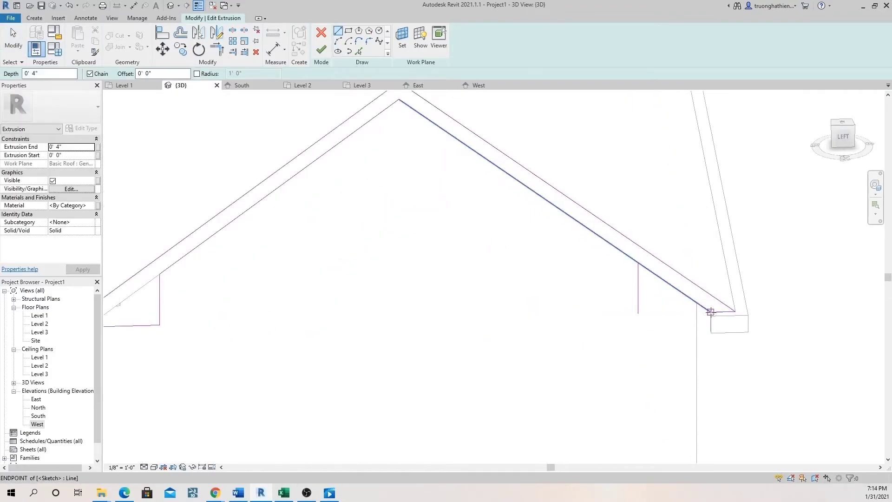
click(710, 312)
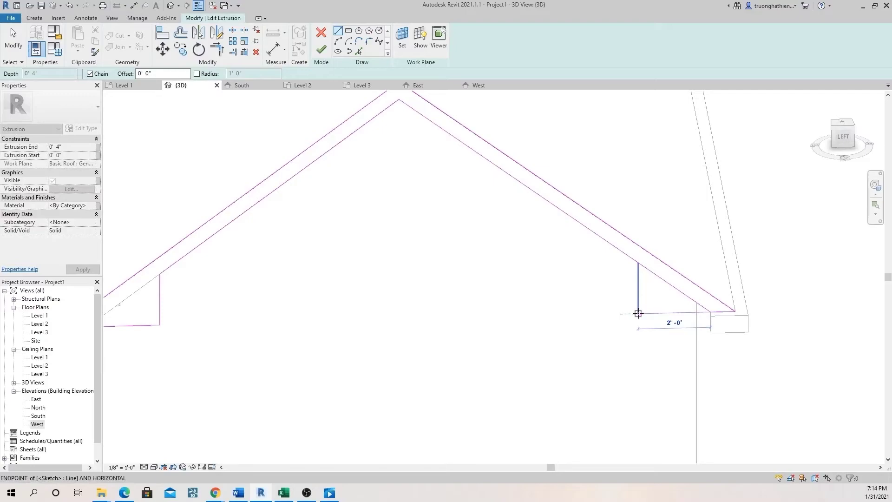
key(Escape)
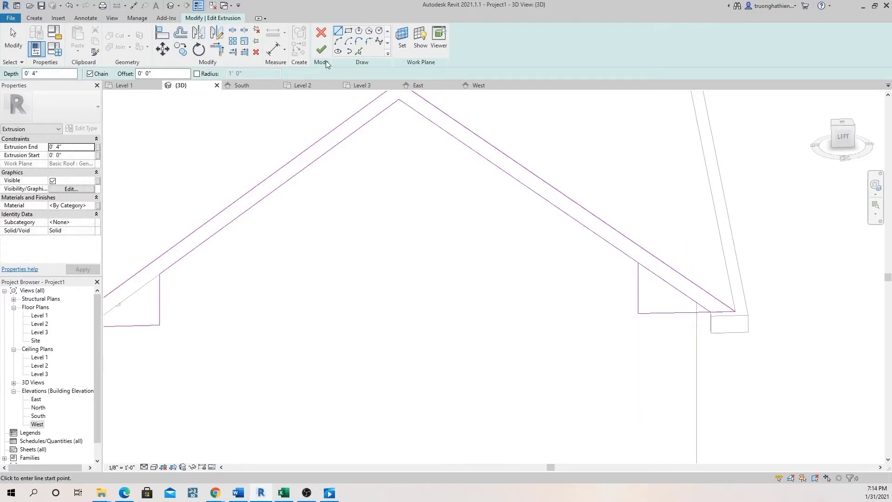
Trim the right lower roof edge line to the mirrored vertical line and finish the extrusion sketch.
click(221, 53)
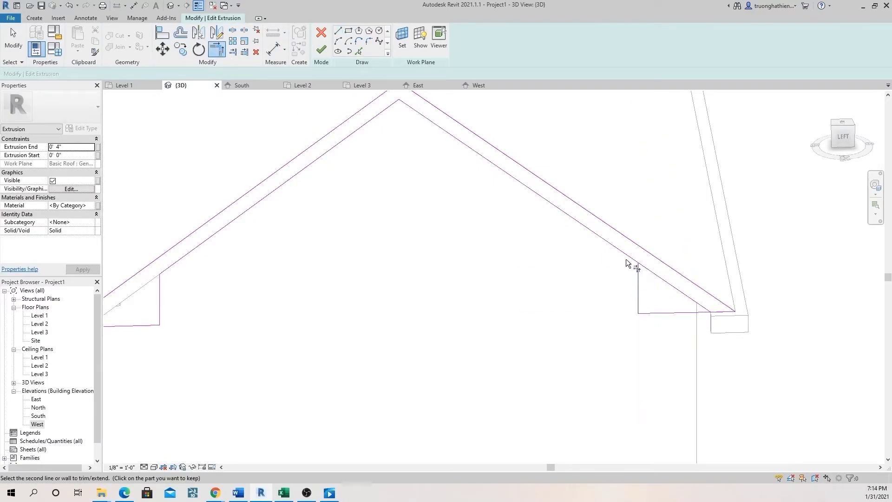
scroll(628, 260, down, 5)
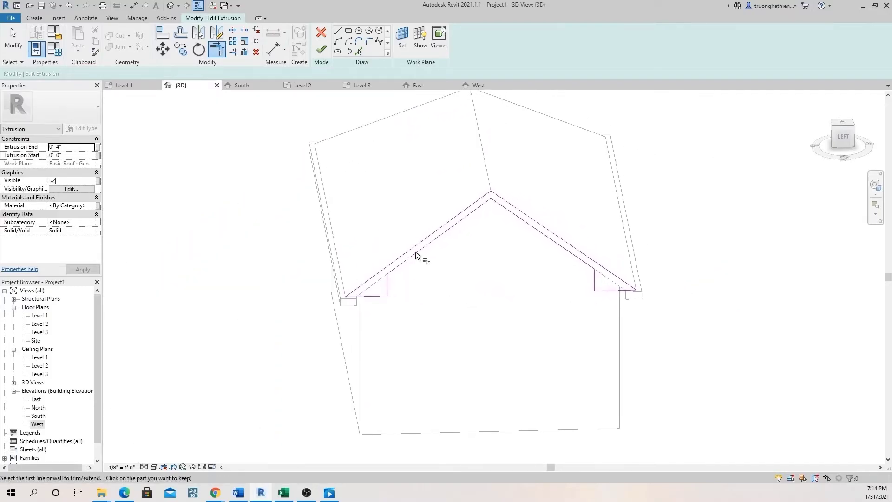
click(321, 51)
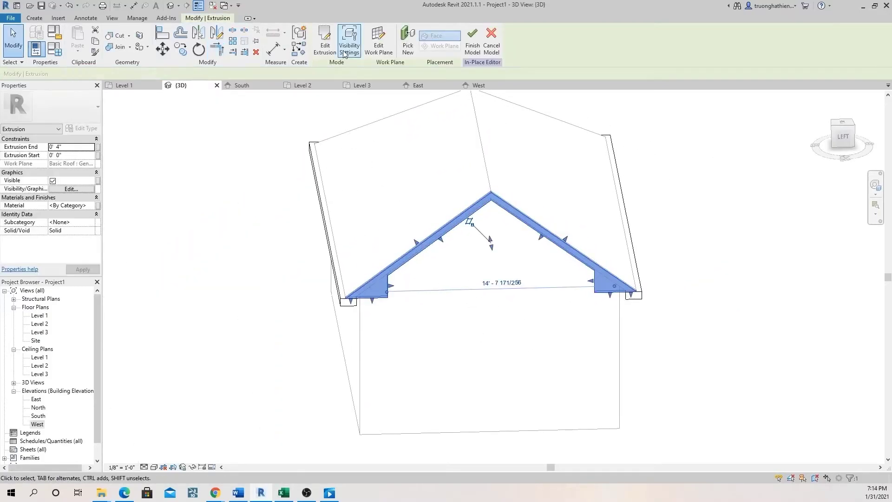
Check the gable trim and its eave returns in the West elevation and finish the in-place model.
scroll(447, 341, down, 2)
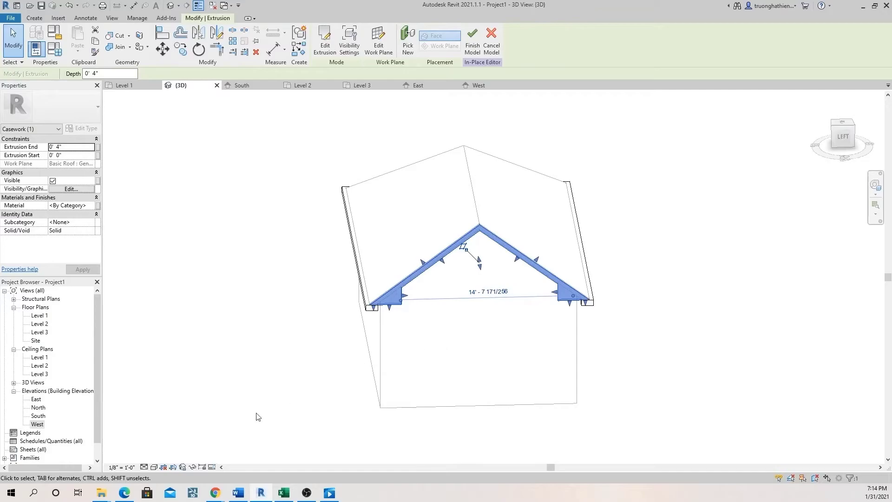
double_click(37, 424)
middle_drag(485, 284, 486, 343)
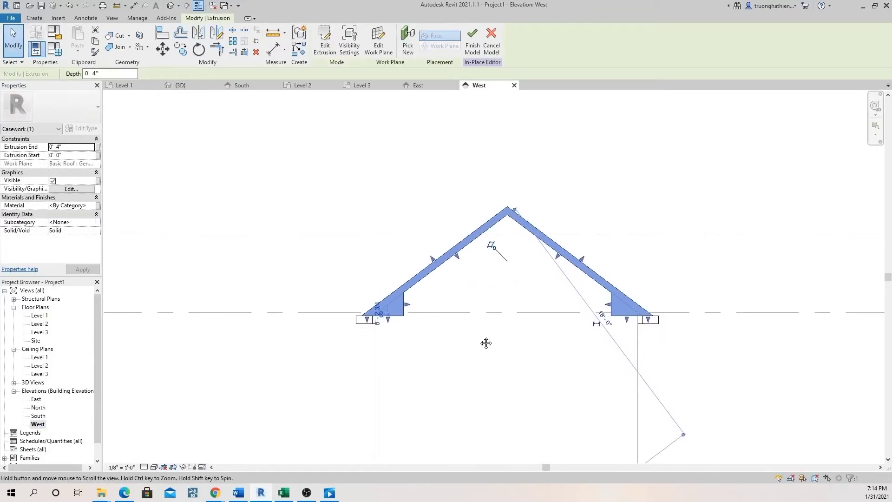
scroll(390, 326, up, 5)
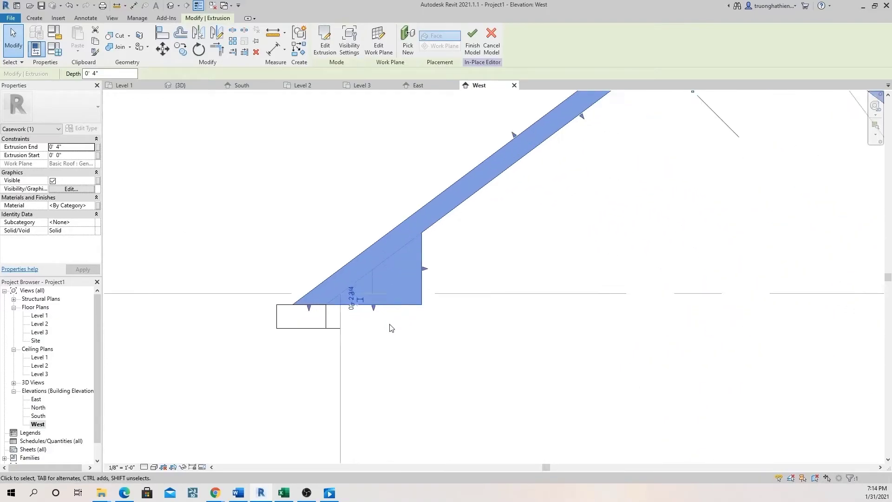
scroll(391, 340, down, 4)
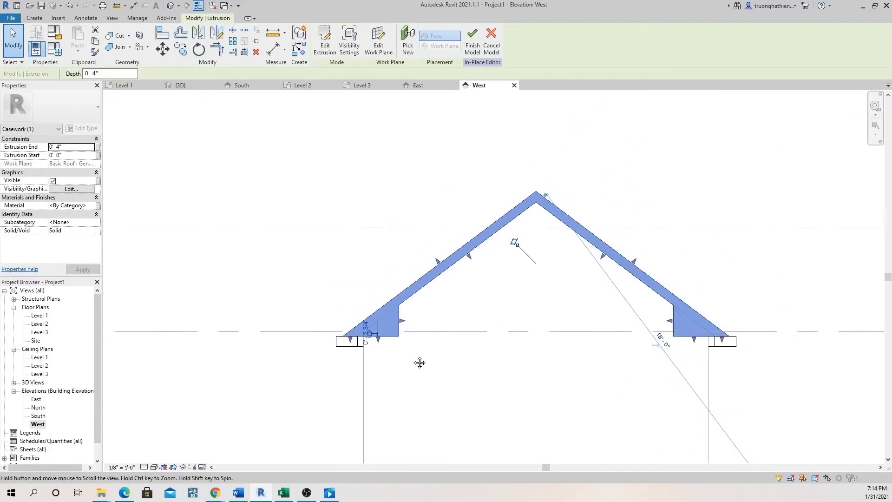
click(481, 42)
scroll(414, 263, down, 2)
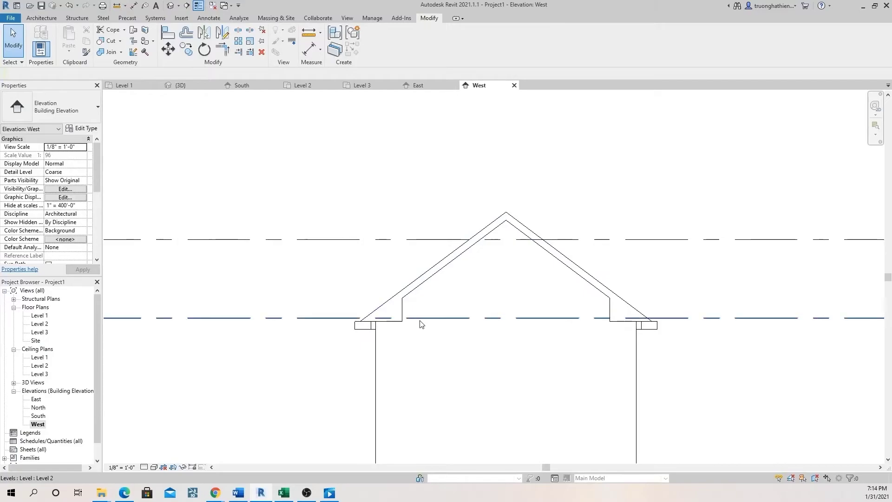
middle_drag(420, 334, 408, 298)
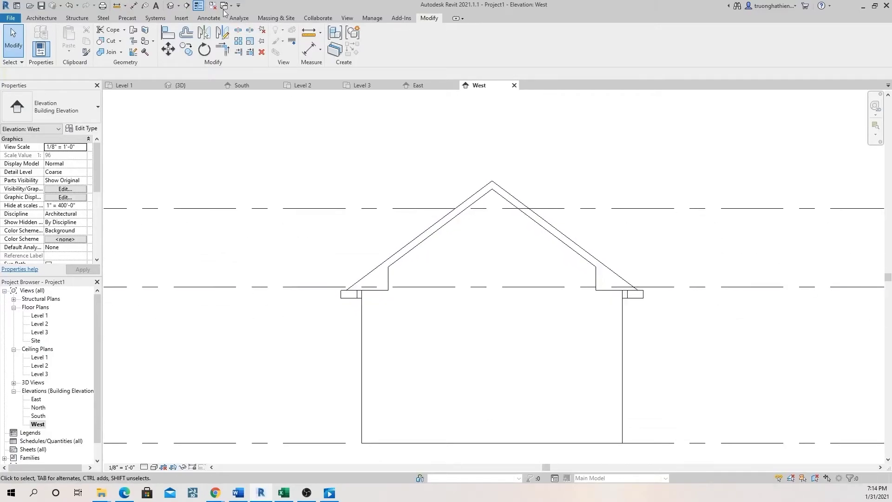
In the 3D view, edit the eave trim sweep's path and extend the near return line toward the gable trim's vertical edge.
click(168, 7)
scroll(408, 328, up, 6)
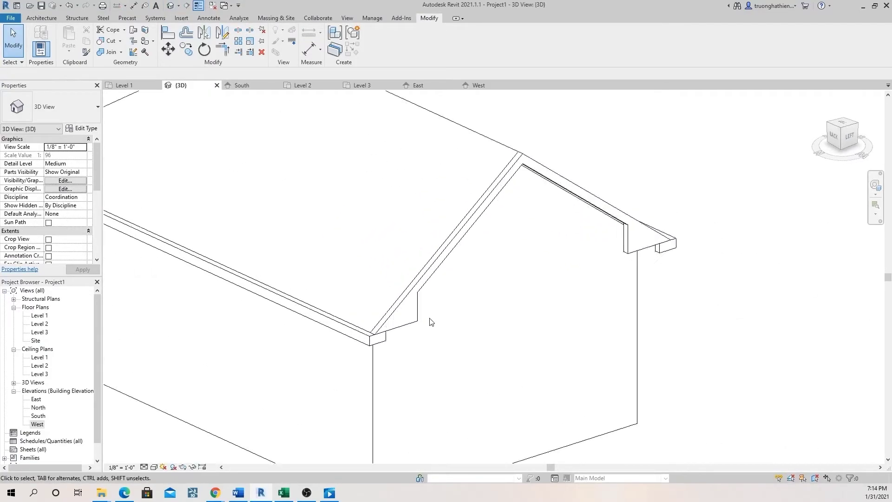
click(355, 359)
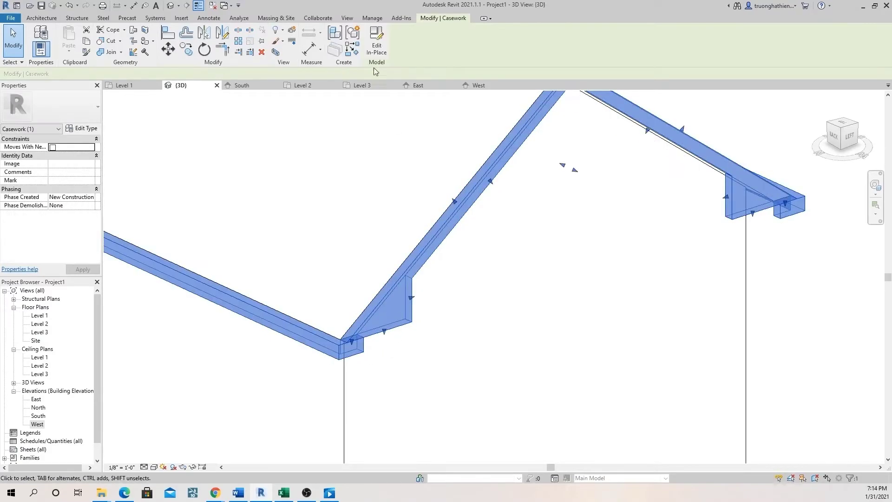
click(376, 45)
click(321, 41)
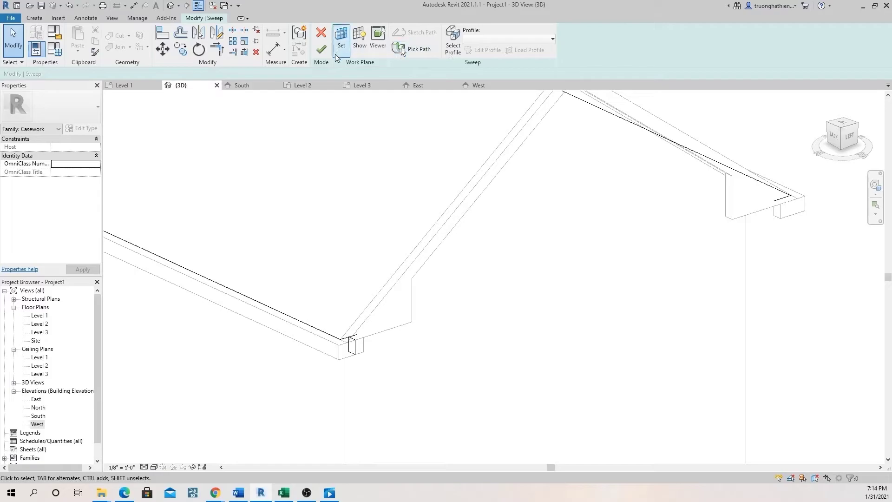
scroll(450, 297, up, 2)
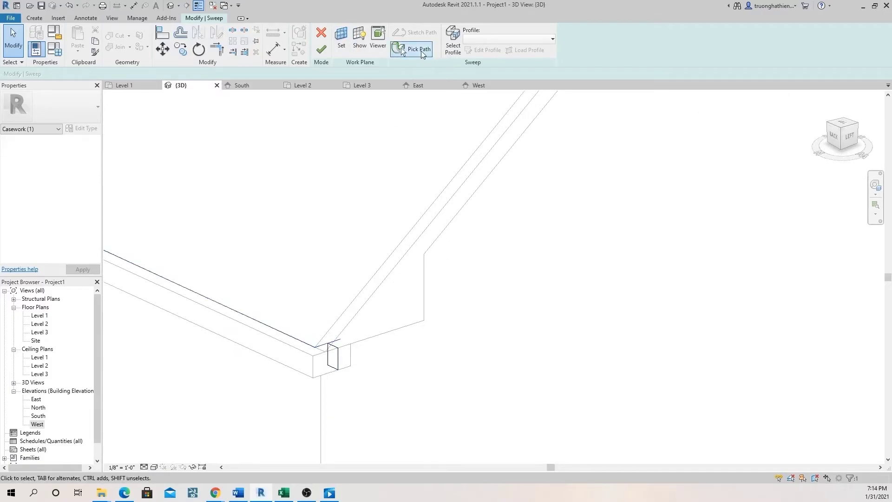
click(421, 52)
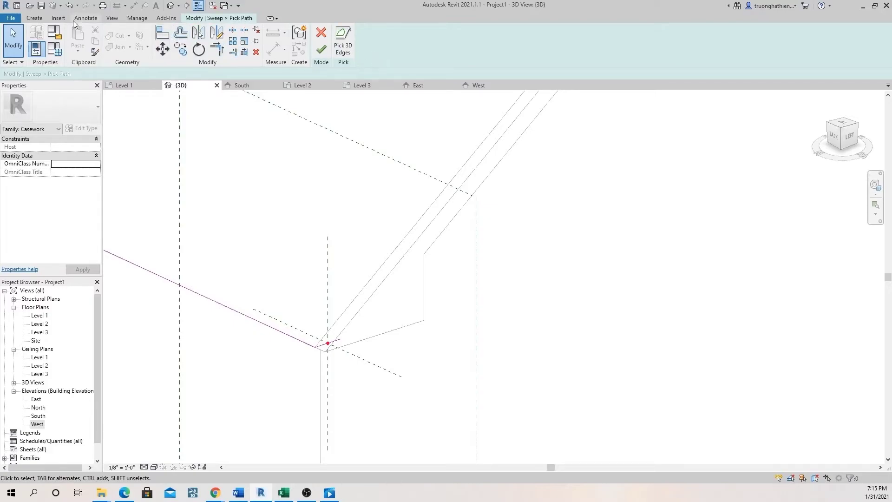
click(329, 344)
scroll(369, 311, up, 1)
drag(342, 273, 439, 242)
Extend the far return's path line to 2' 8 85/256" at the gable trim's vertical edge and finish the sweep and in-place model.
scroll(504, 273, down, 3)
scroll(658, 213, up, 4)
click(646, 225)
drag(645, 224, 547, 253)
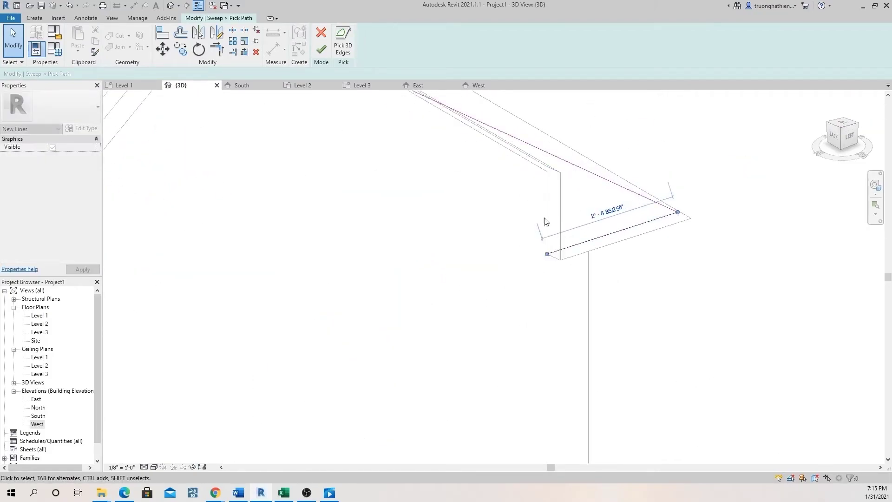
scroll(539, 237, down, 3)
click(320, 52)
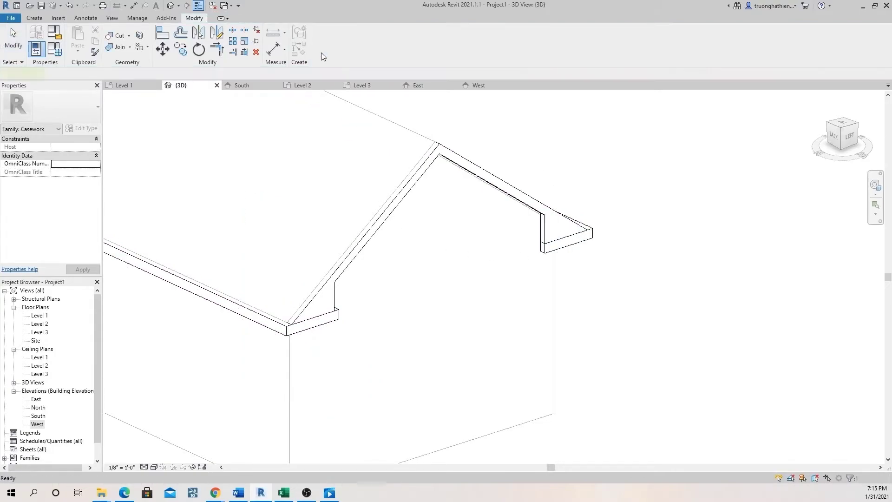
click(365, 49)
key(Escape)
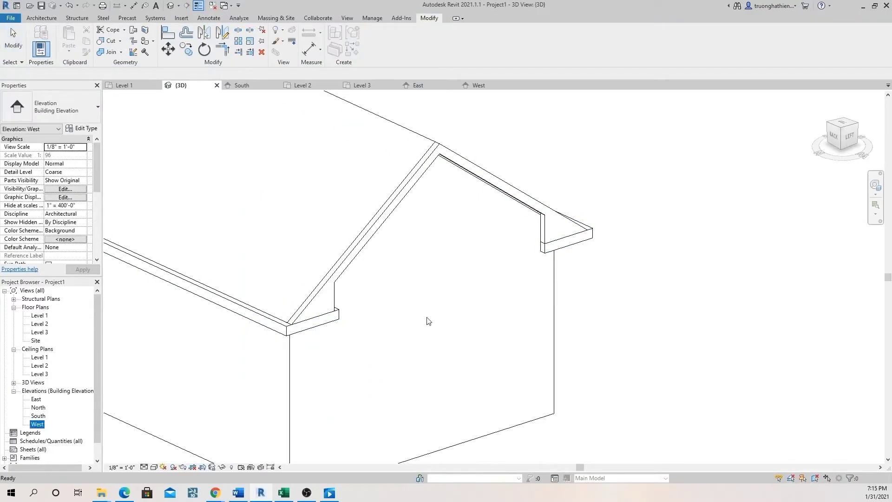
Check the eave returns in the West elevation and open the eave trim sweep for editing.
double_click(37, 424)
scroll(405, 285, up, 3)
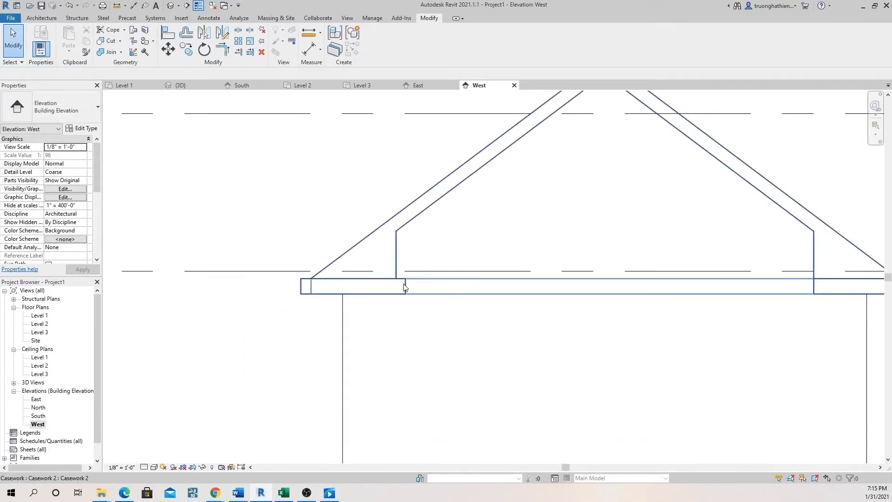
click(458, 283)
click(376, 45)
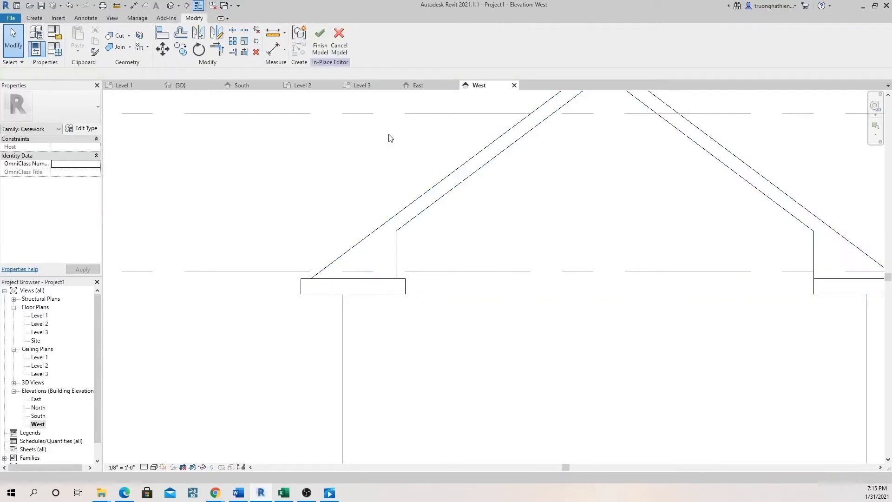
click(401, 287)
click(322, 45)
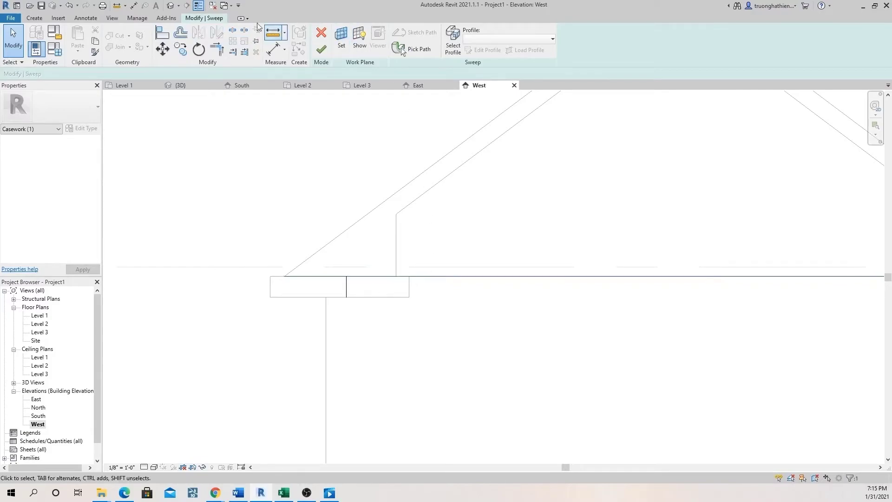
Shorten the path line of the return projecting past the gable trim to 2' 8 85/256" and finish the sweep and in-place model.
click(171, 5)
click(328, 313)
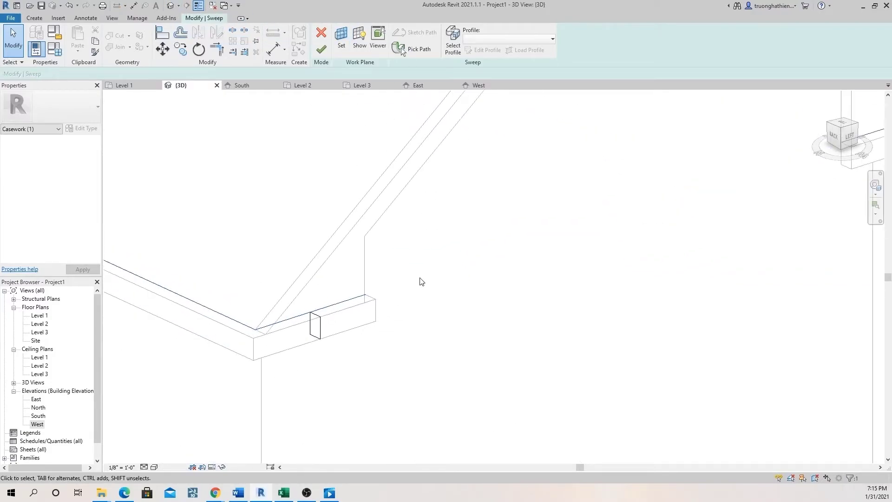
scroll(498, 231, down, 10)
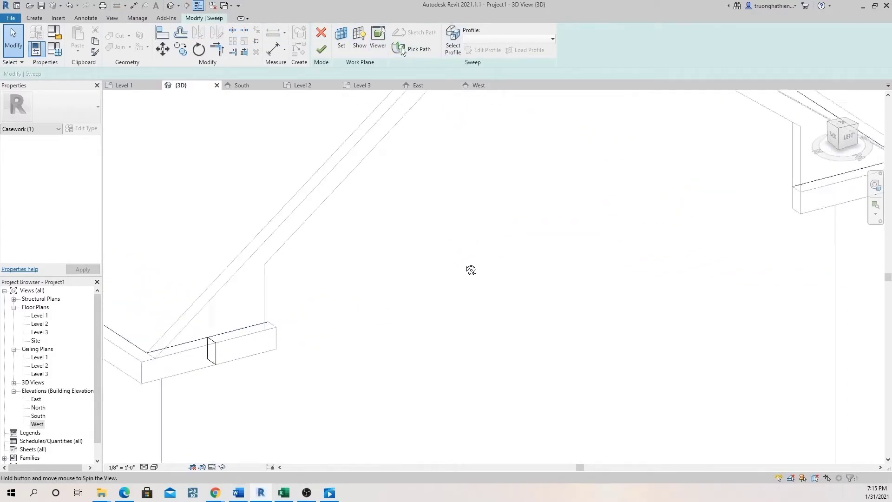
shift+middle_drag(483, 263, 366, 242)
scroll(366, 242, up, 6)
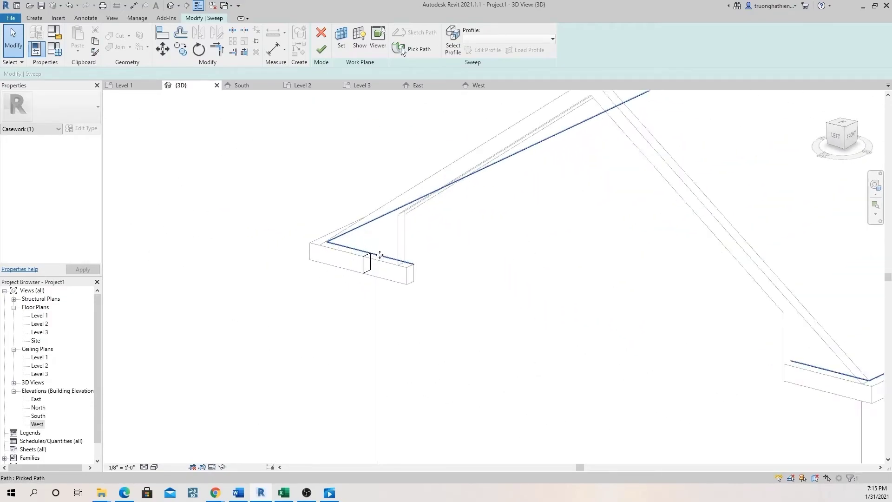
click(414, 48)
click(447, 296)
mouse_move(447, 296)
mouse_down()
mouse_move(414, 294)
mouse_move(434, 293)
mouse_up()
scroll(456, 276, down, 5)
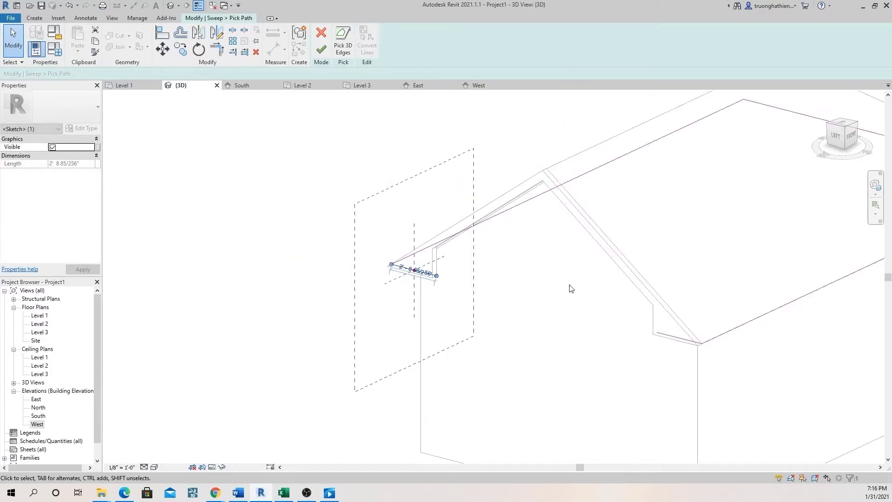
click(321, 50)
click(322, 50)
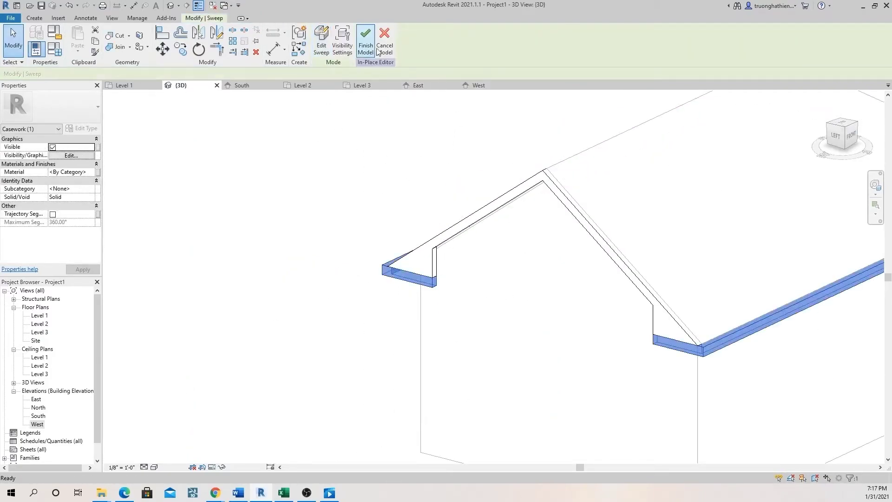
double_click(37, 426)
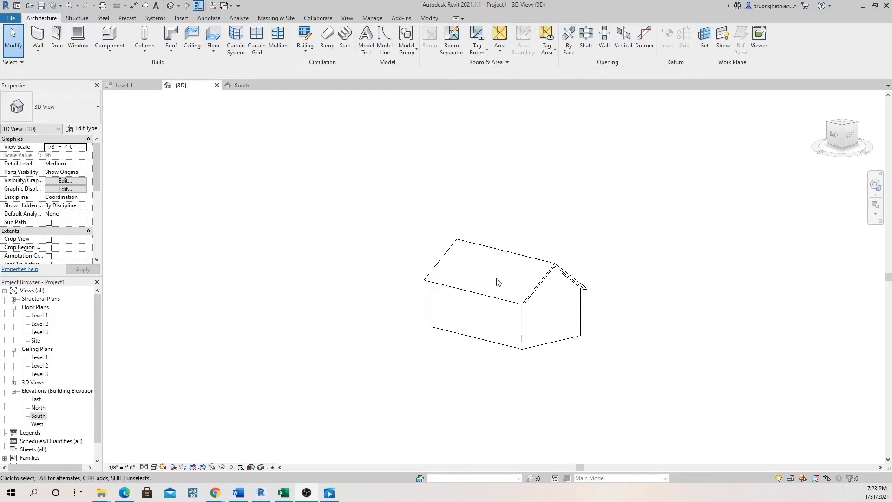
Look over the Level 1 and Level 2 floor plans and open the Site plan.
key(ctrl+Tab)
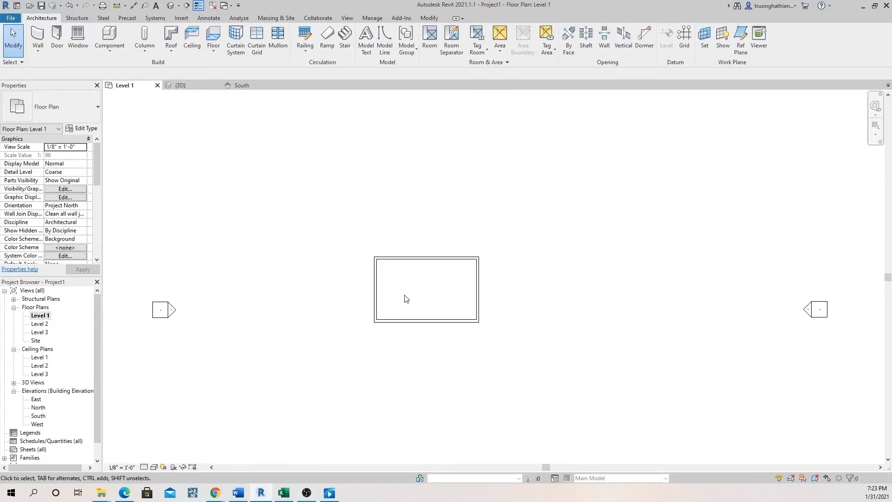
scroll(406, 297, up, 3)
double_click(40, 323)
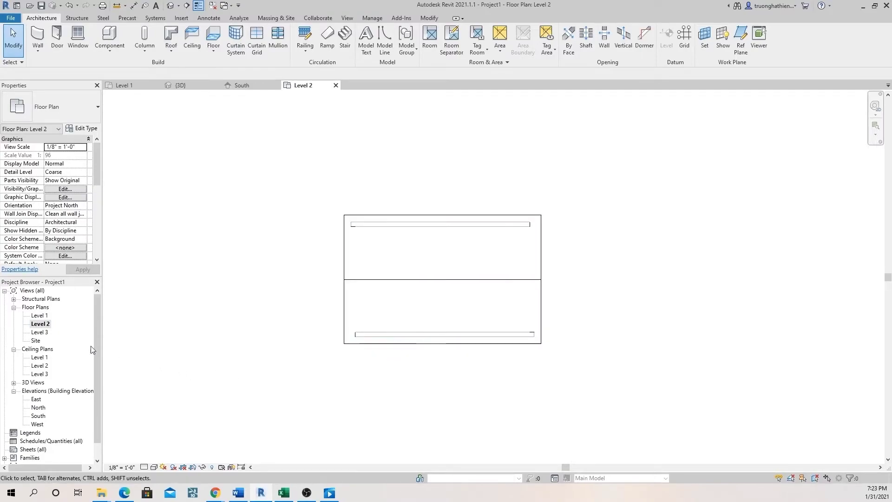
double_click(36, 341)
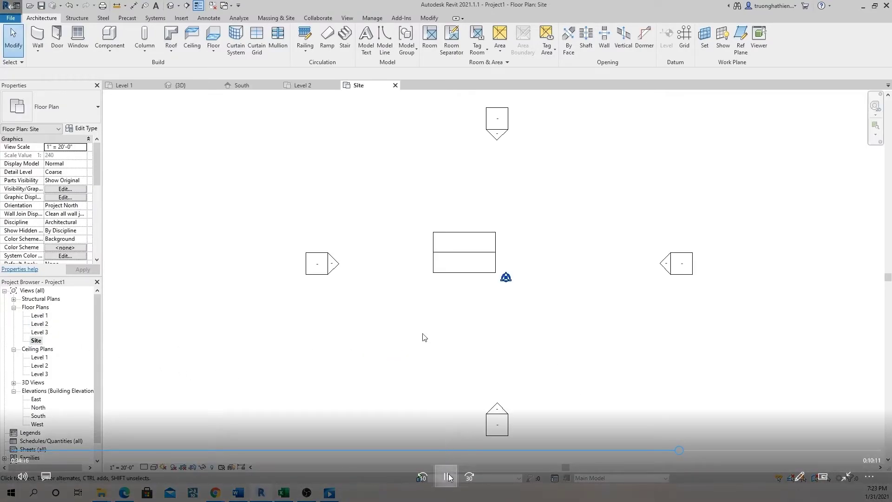
click(537, 387)
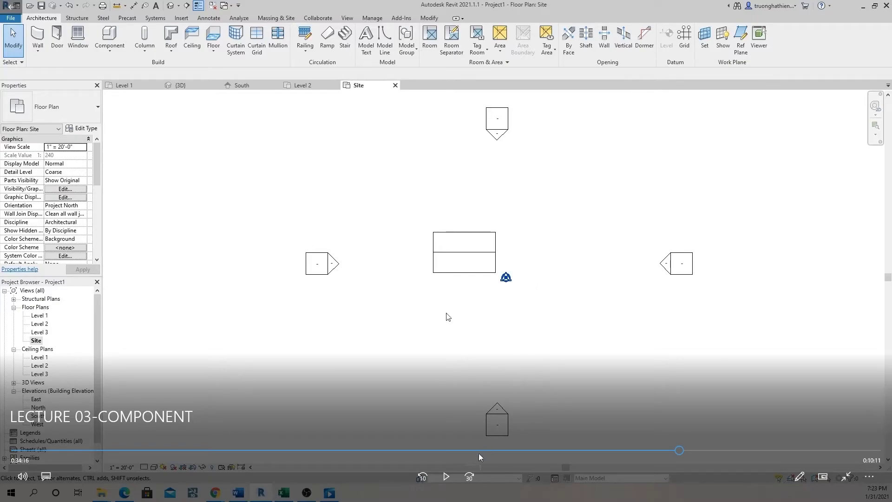
click(446, 477)
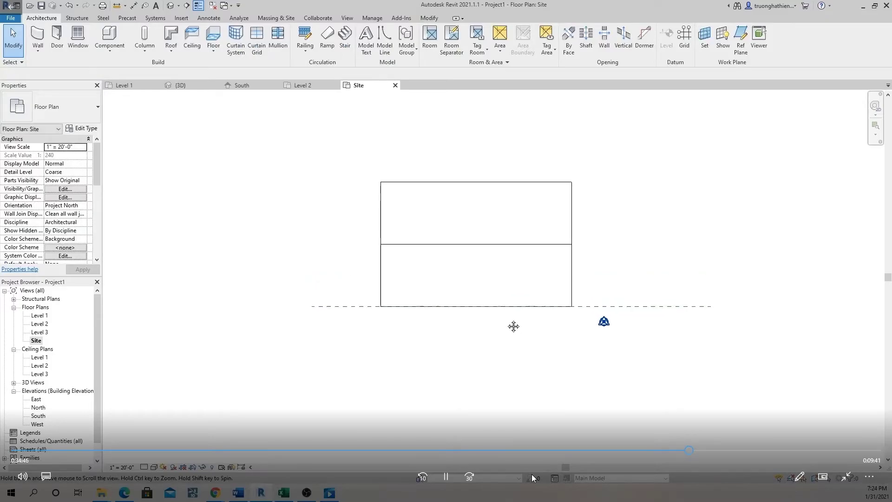
click(451, 484)
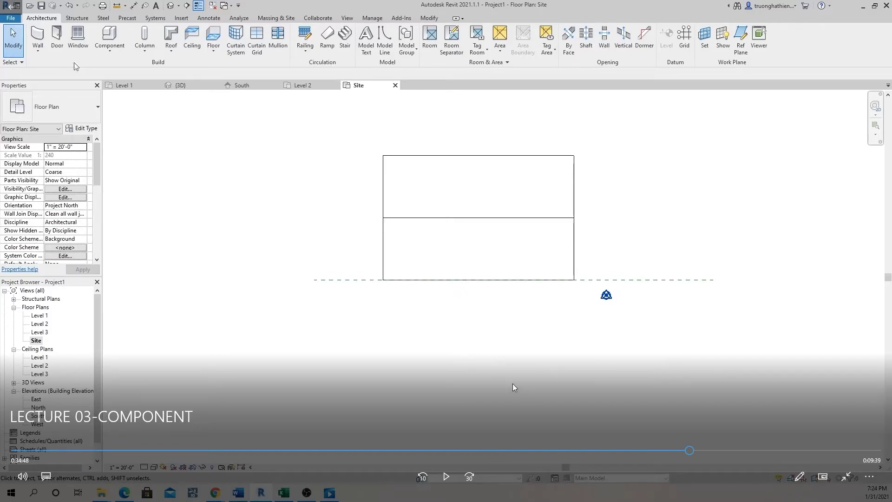
click(446, 476)
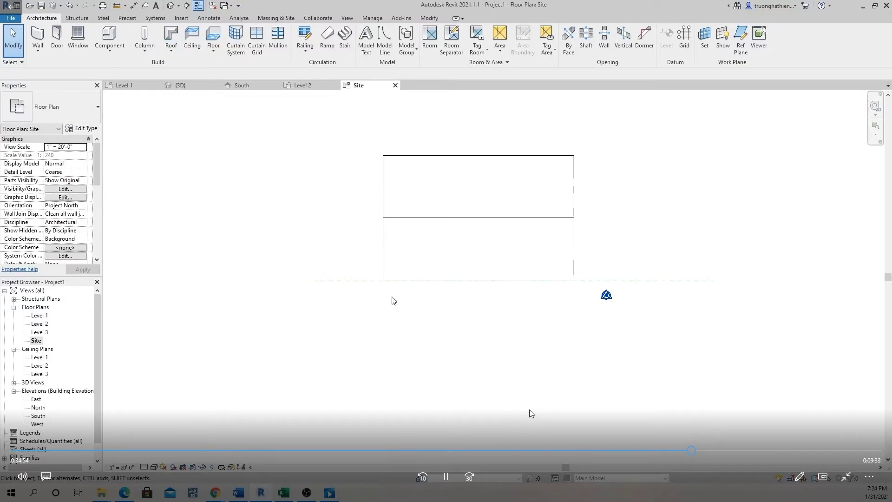
click(301, 299)
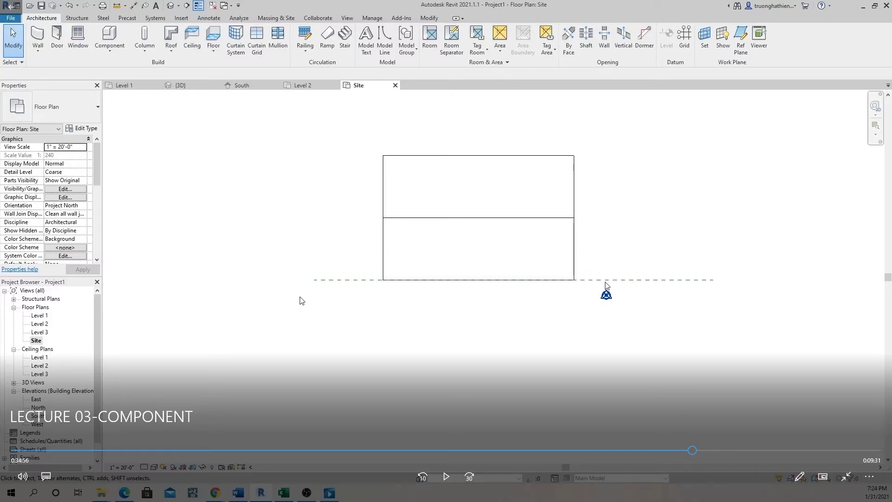
click(446, 478)
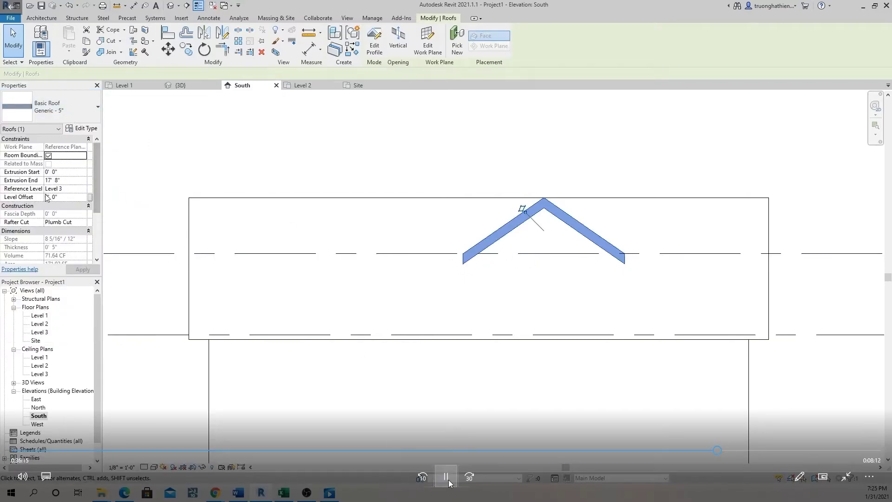
key(space)
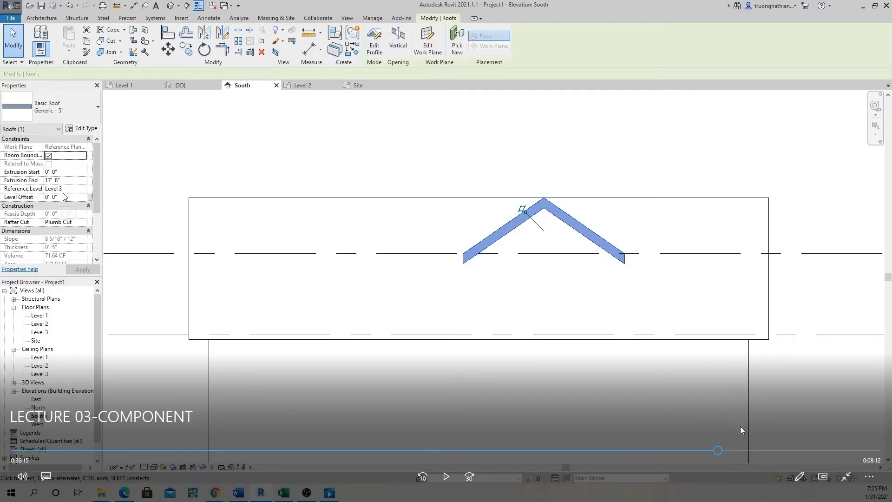
click(446, 478)
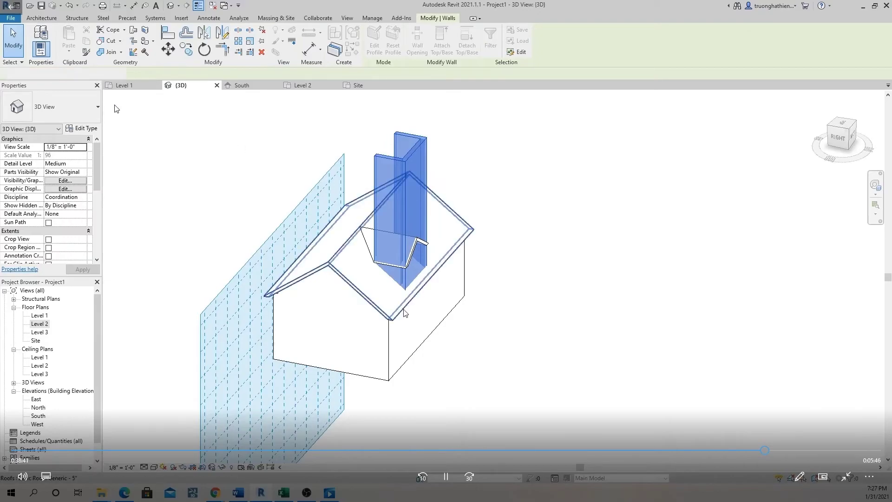
click(442, 477)
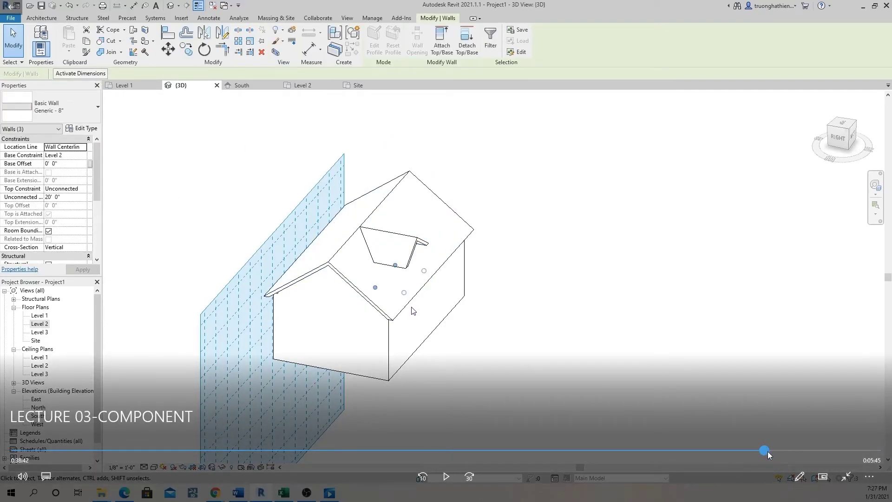
drag(768, 451, 765, 453)
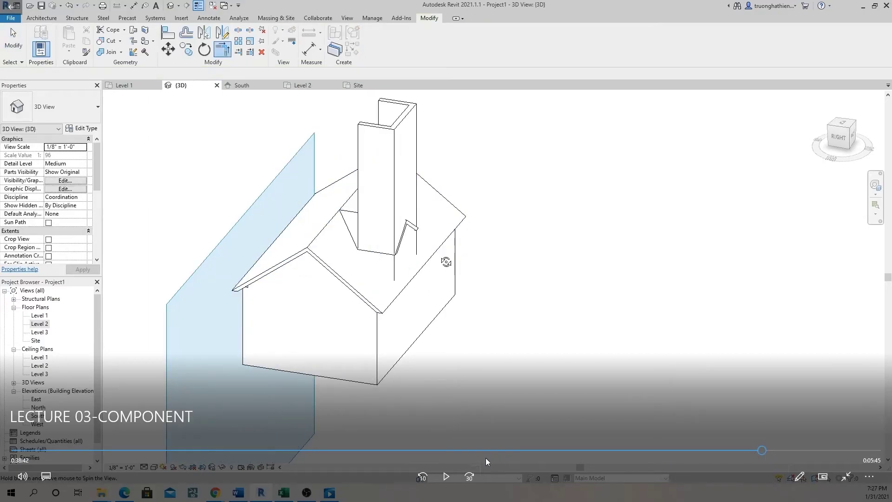
click(442, 475)
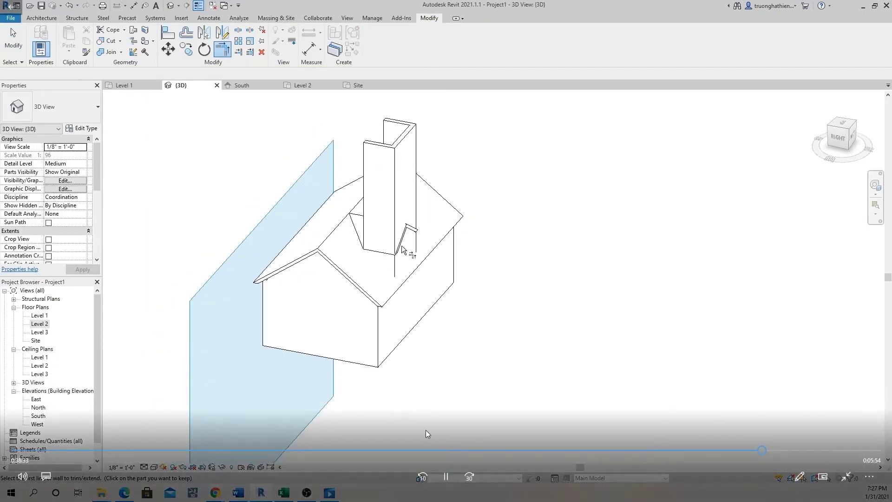
click(446, 478)
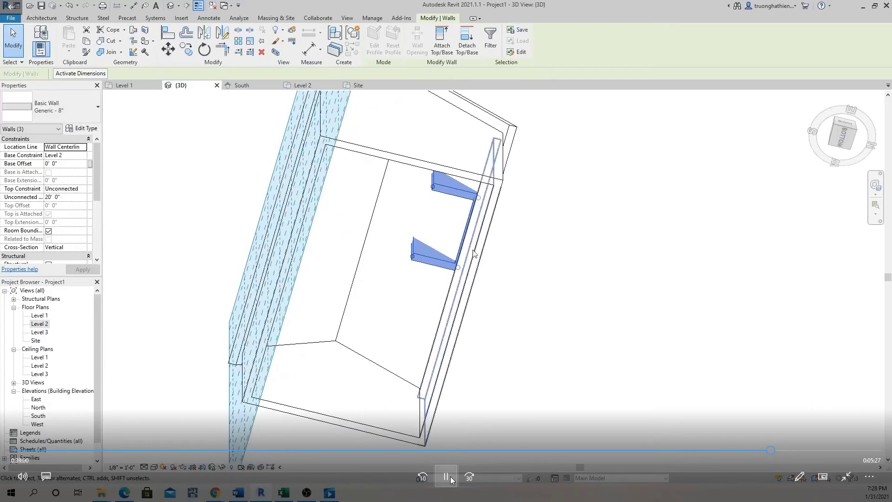
click(446, 477)
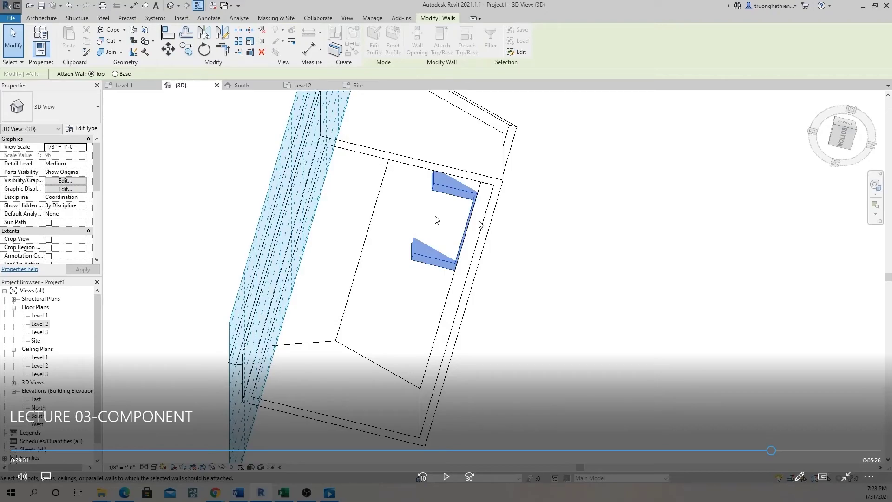
click(445, 475)
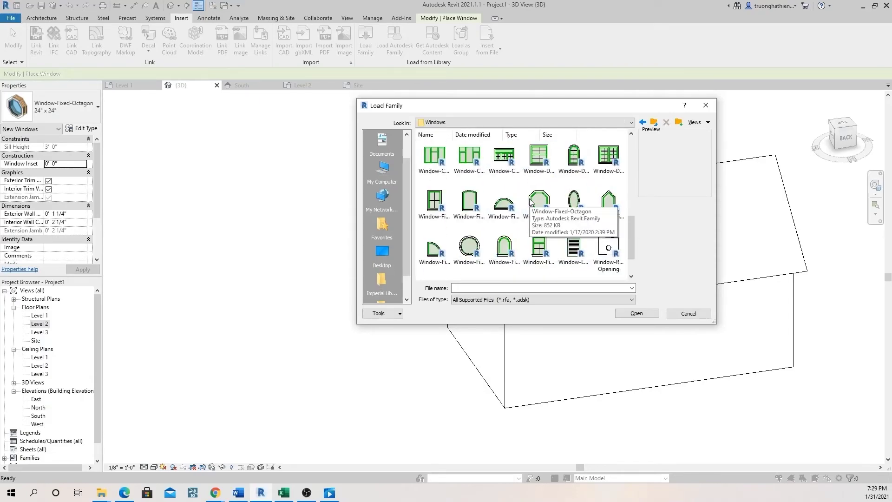
Cancel loading another family, dismiss the save reminder, and place a 24" x 24" Window-Fixed-Octagon centred on the dormer's front wall.
click(683, 314)
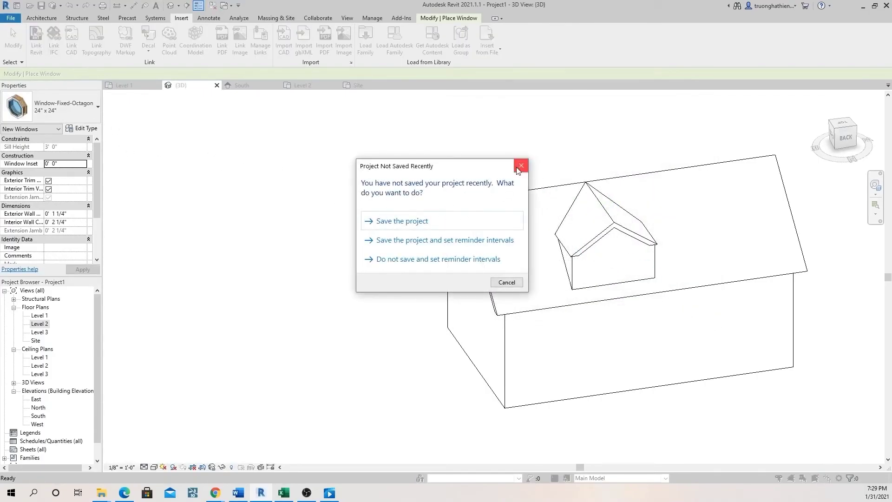
click(520, 165)
click(56, 107)
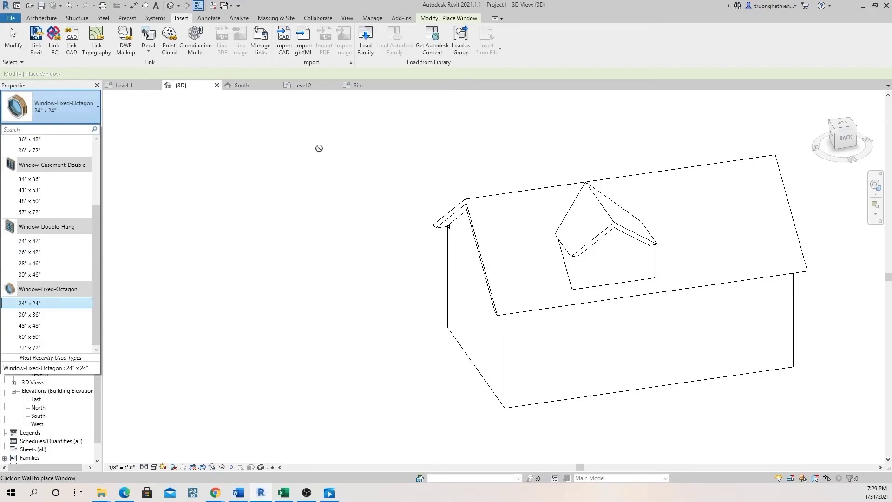
click(557, 227)
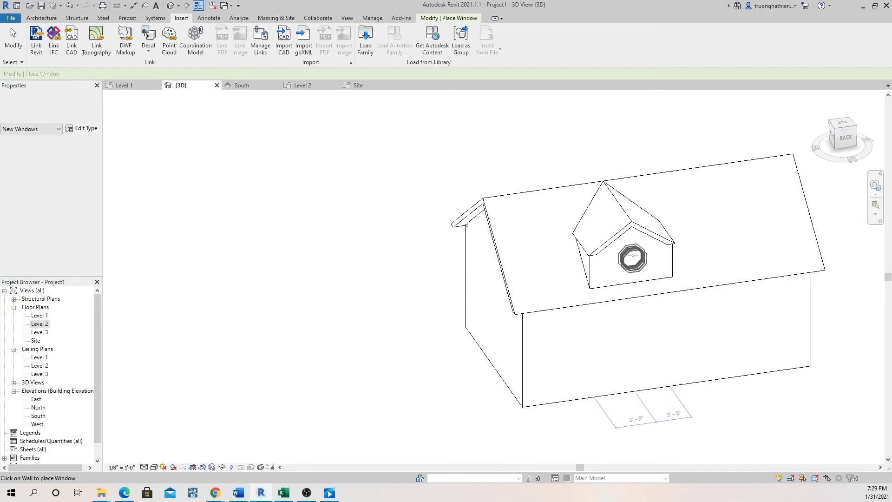
click(631, 256)
scroll(651, 261, up, 2)
key(Escape)
key(Escape)
Start a Dormer opening in the main roof beneath the dormer.
shift+middle_drag(683, 272, 594, 294)
shift+middle_drag(588, 253, 638, 265)
scroll(638, 265, down, 3)
middle_drag(583, 309, 548, 260)
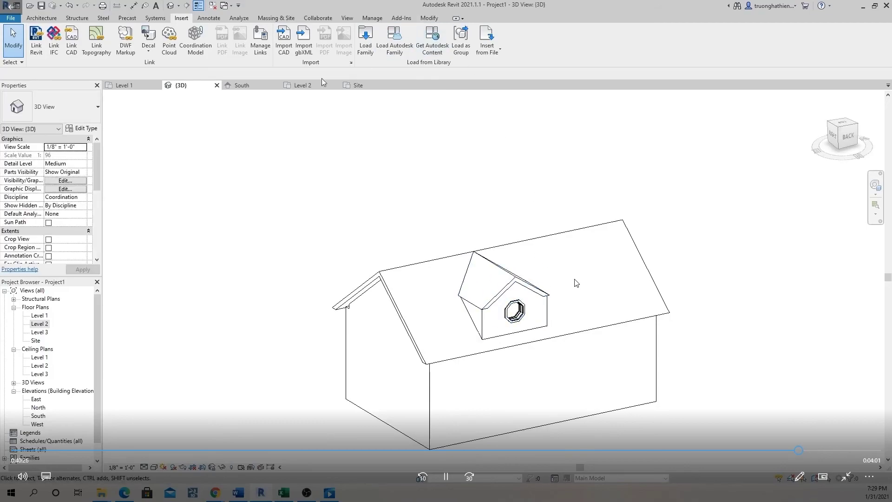
click(51, 19)
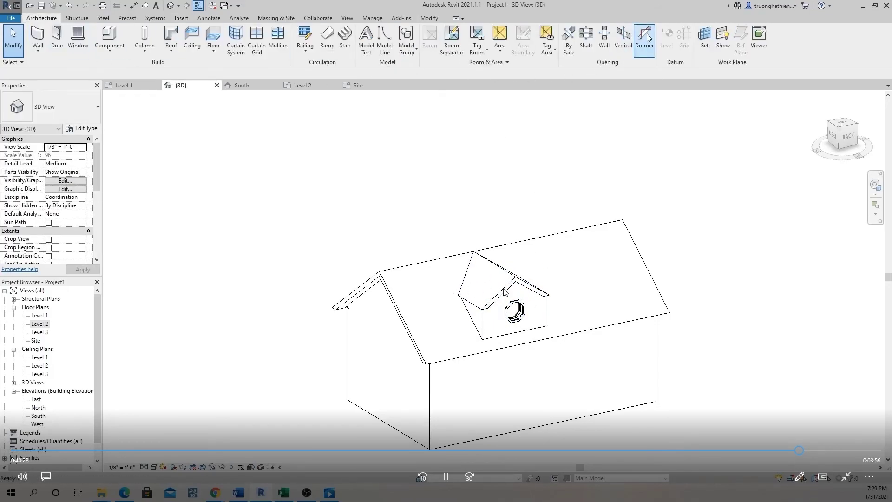
shift+middle_drag(611, 122, 573, 278)
shift+middle_drag(491, 340, 497, 326)
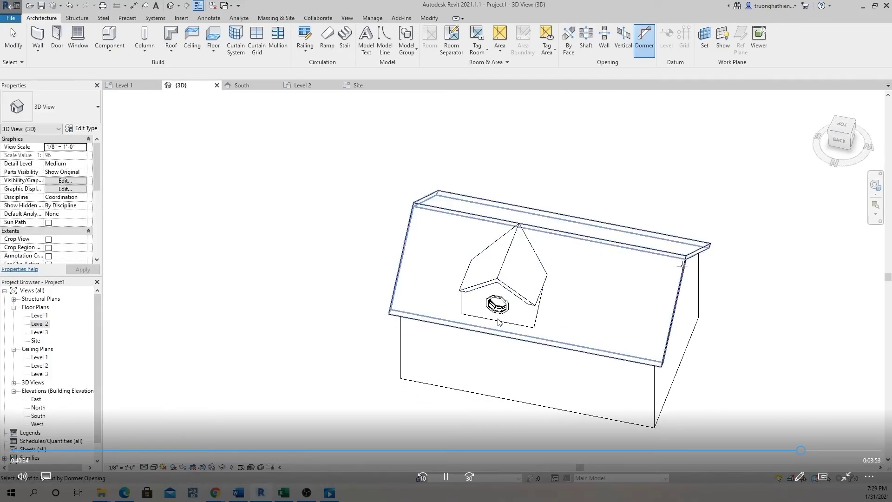